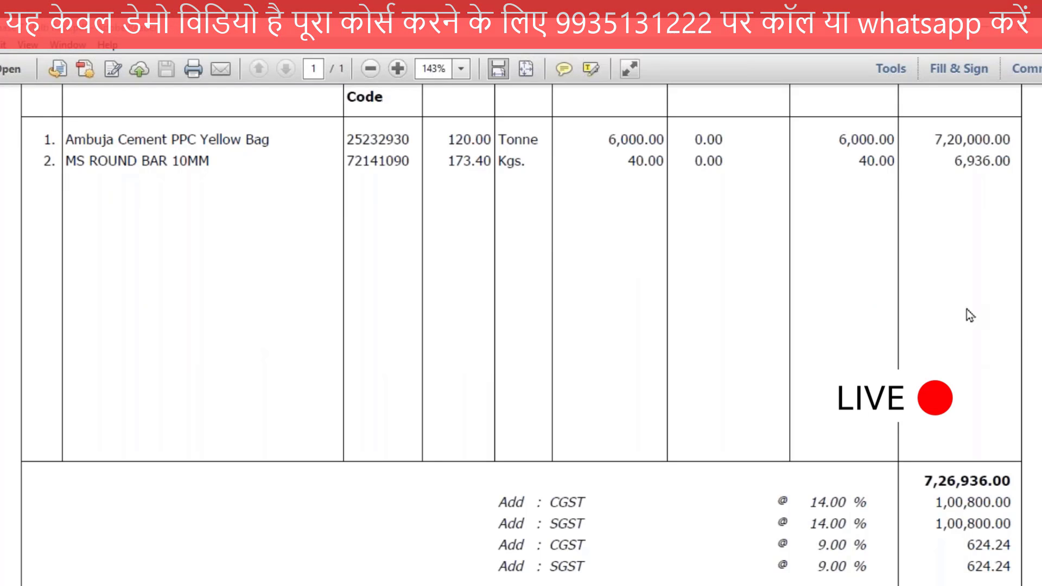
# Step: Underline and tick the Ambuja Cement PPC Yellow Bag and MS ROUND BAR 10MM items on the invoice
pyautogui.moveTo(64, 147); pyautogui.dragTo(165, 151)
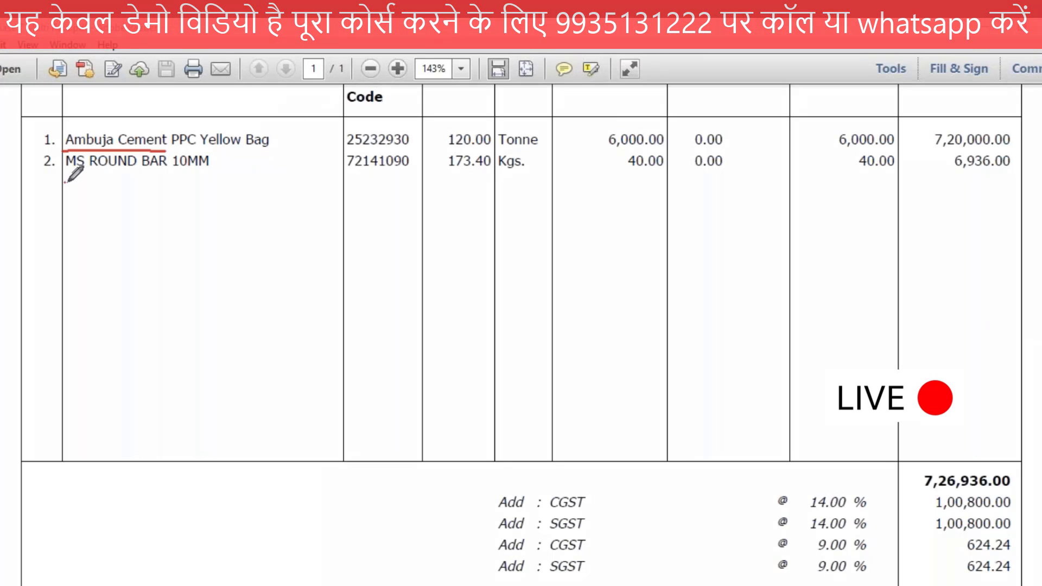
pyautogui.moveTo(64, 183); pyautogui.dragTo(211, 180)
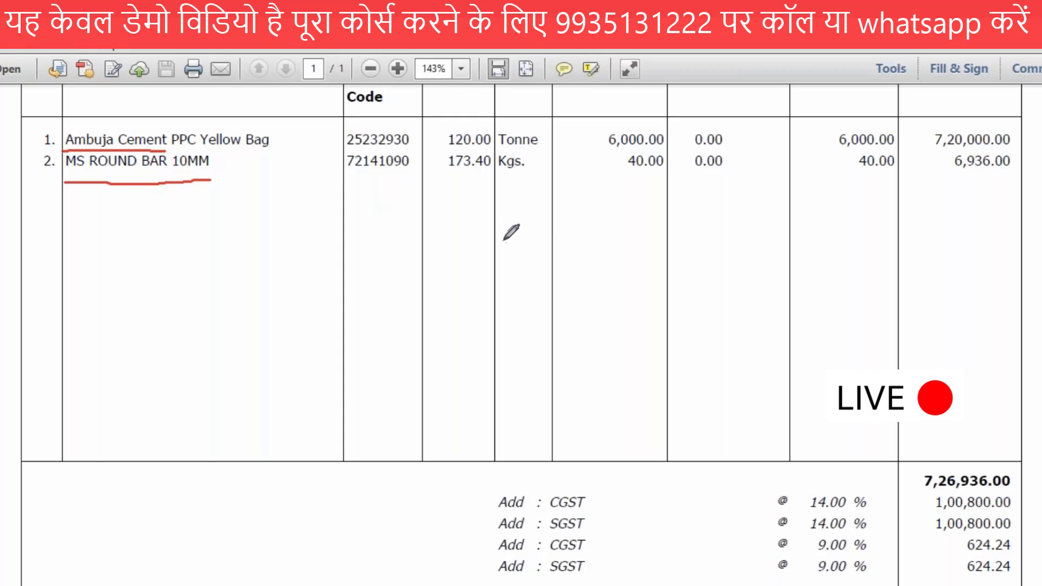
pyautogui.moveTo(23, 145)
pyautogui.mouseDown()
pyautogui.moveTo(61, 132)
pyautogui.moveTo(74, 145)
pyautogui.mouseUp()
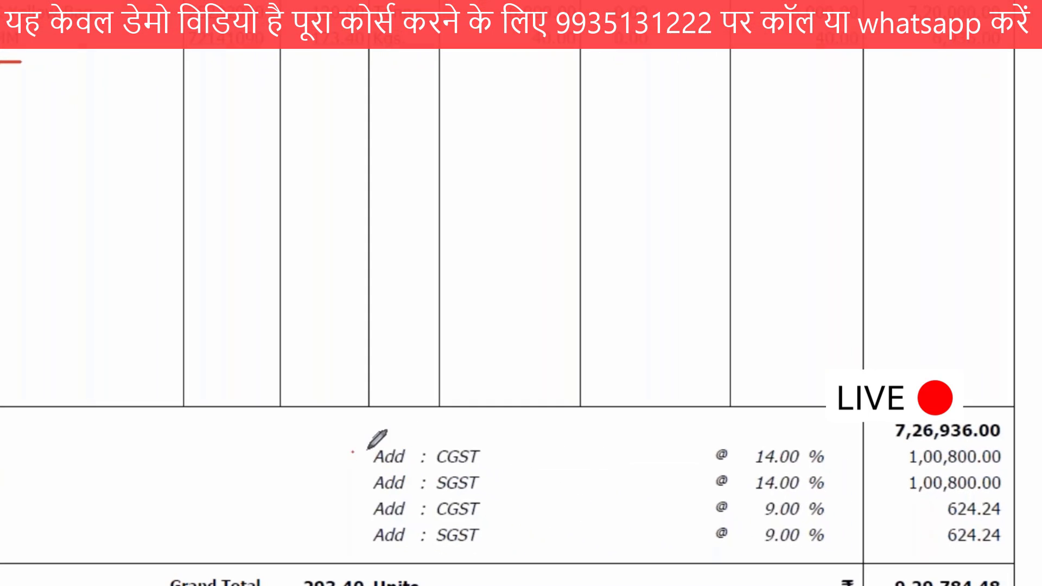
# Step: Outline the invoice's CGST and SGST lines and bracket the two tax pairs as 28 and 18
pyautogui.moveTo(353, 452); pyautogui.dragTo(380, 449)
pyautogui.moveTo(526, 445)
pyautogui.mouseDown()
pyautogui.moveTo(853, 550)
pyautogui.moveTo(849, 562)
pyautogui.mouseUp()
pyautogui.moveTo(504, 576)
pyautogui.mouseDown()
pyautogui.moveTo(353, 490)
pyautogui.moveTo(353, 450)
pyautogui.mouseUp()
pyautogui.moveTo(487, 454)
pyautogui.mouseDown()
pyautogui.moveTo(530, 458)
pyautogui.moveTo(562, 440)
pyautogui.mouseUp()
pyautogui.moveTo(492, 489)
pyautogui.mouseDown()
pyautogui.moveTo(503, 494)
pyautogui.moveTo(577, 454)
pyautogui.moveTo(534, 490)
pyautogui.moveTo(608, 451)
pyautogui.moveTo(609, 482)
pyautogui.moveTo(659, 470)
pyautogui.moveTo(630, 451)
pyautogui.moveTo(631, 480)
pyautogui.mouseUp()
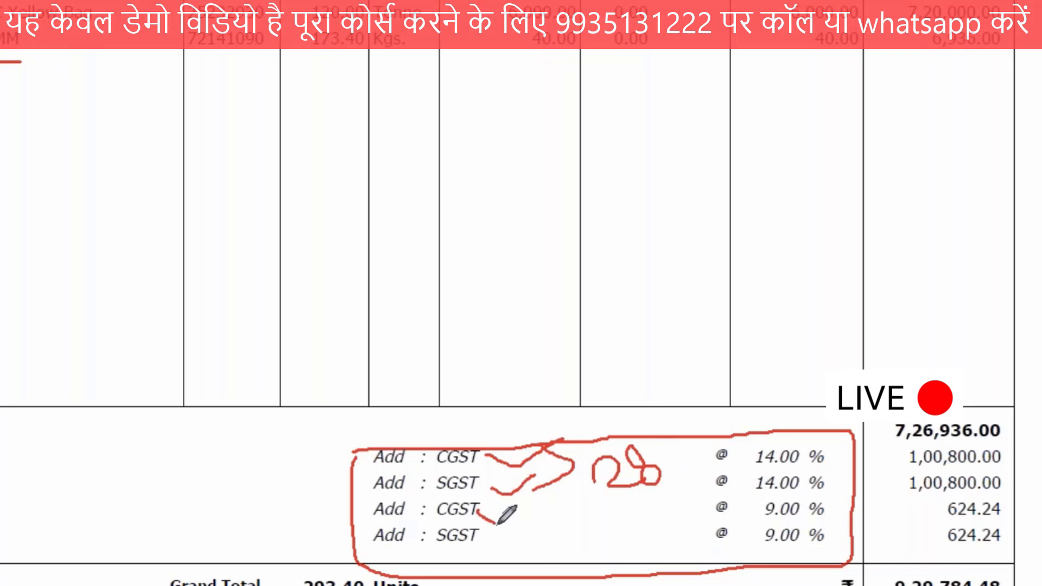
pyautogui.moveTo(477, 505)
pyautogui.mouseDown()
pyautogui.moveTo(491, 532)
pyautogui.moveTo(568, 526)
pyautogui.moveTo(590, 550)
pyautogui.moveTo(619, 547)
pyautogui.moveTo(602, 519)
pyautogui.moveTo(624, 501)
pyautogui.mouseUp()
# Step: Draw connecting arrows from the 28 note to Ambuja Cement and from the 18 note to MS ROUND BAR 10MM
pyautogui.moveTo(665, 464)
pyautogui.mouseDown()
pyautogui.moveTo(688, 321)
pyautogui.moveTo(578, 46)
pyautogui.moveTo(326, 0)
pyautogui.moveTo(98, 8)
pyautogui.mouseUp()
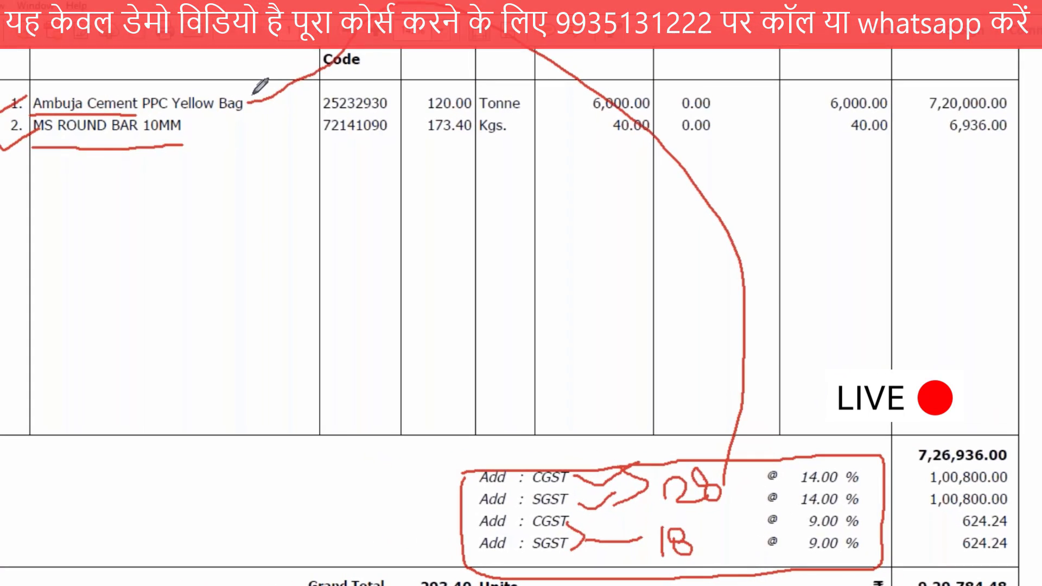
pyautogui.moveTo(255, 90)
pyautogui.mouseDown()
pyautogui.moveTo(253, 116)
pyautogui.moveTo(278, 175)
pyautogui.mouseUp()
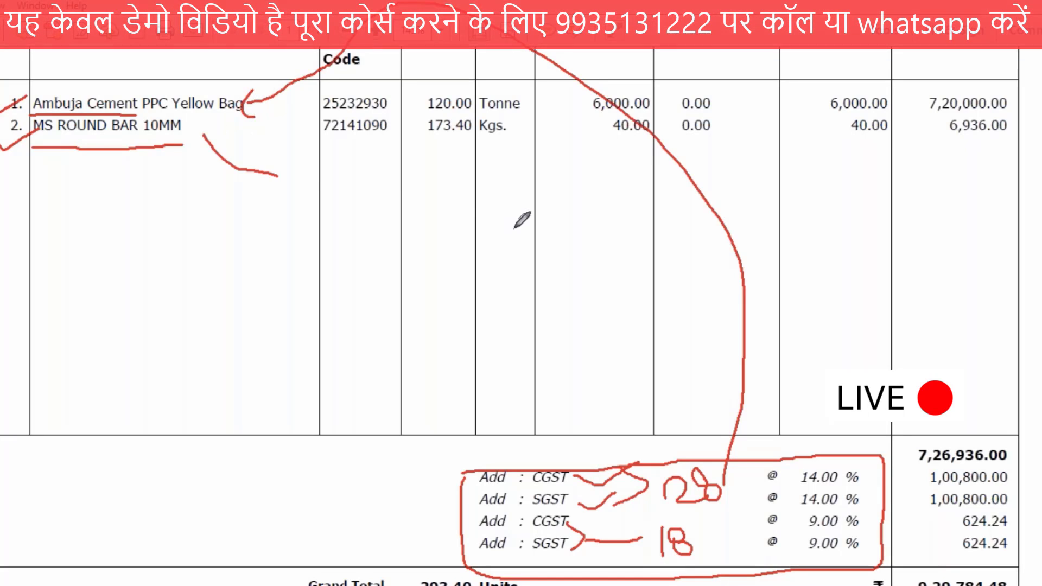
pyautogui.moveTo(516, 228); pyautogui.dragTo(660, 537)
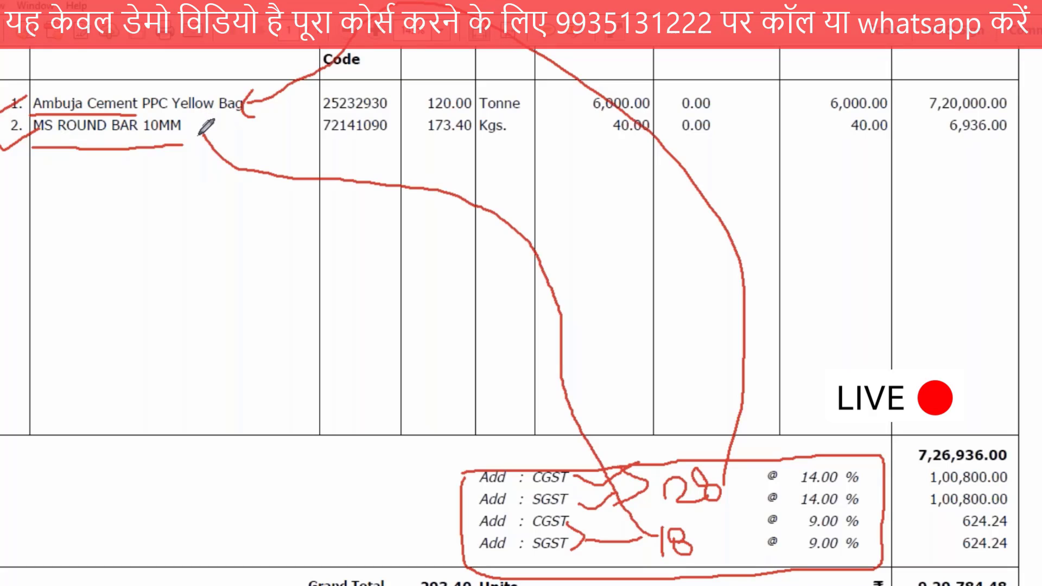
pyautogui.moveTo(198, 156); pyautogui.dragTo(246, 138)
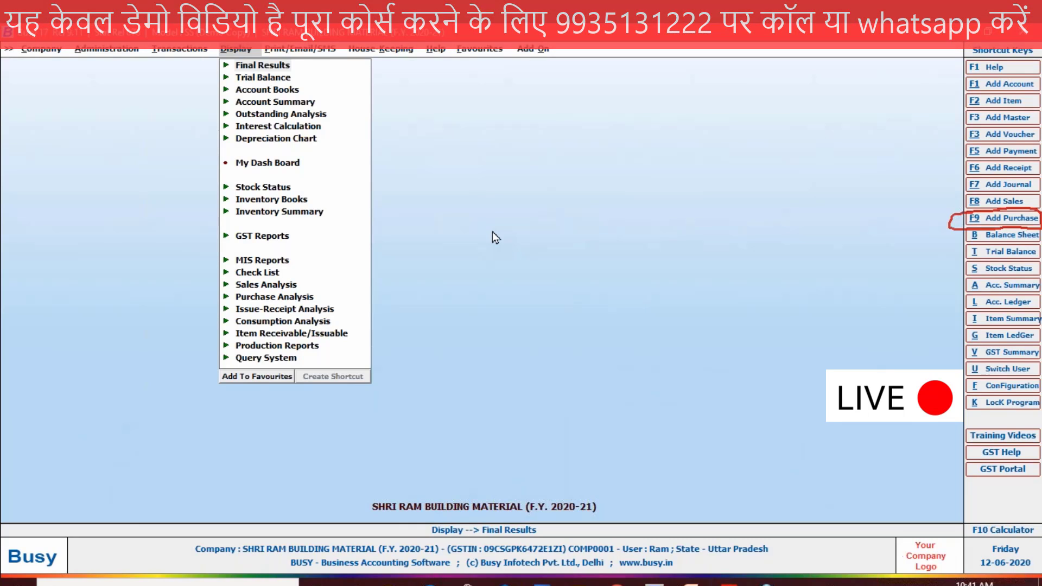
# Step: Start a purchase voucher in Busy with series GST and date 20-04-2020, checked against the supplier's PDF invoice
pyautogui.press('F9')
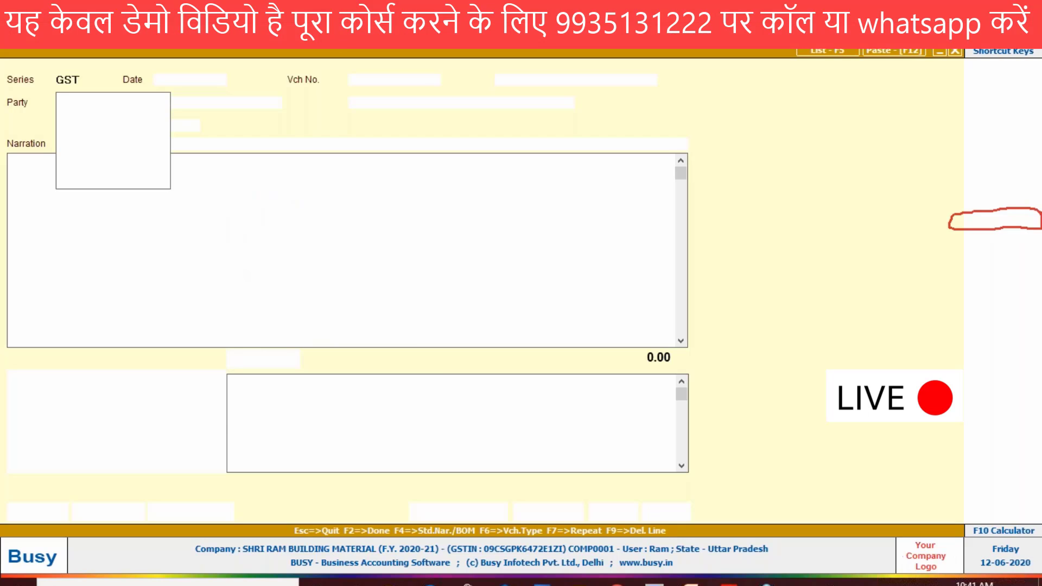
pyautogui.press('Return')
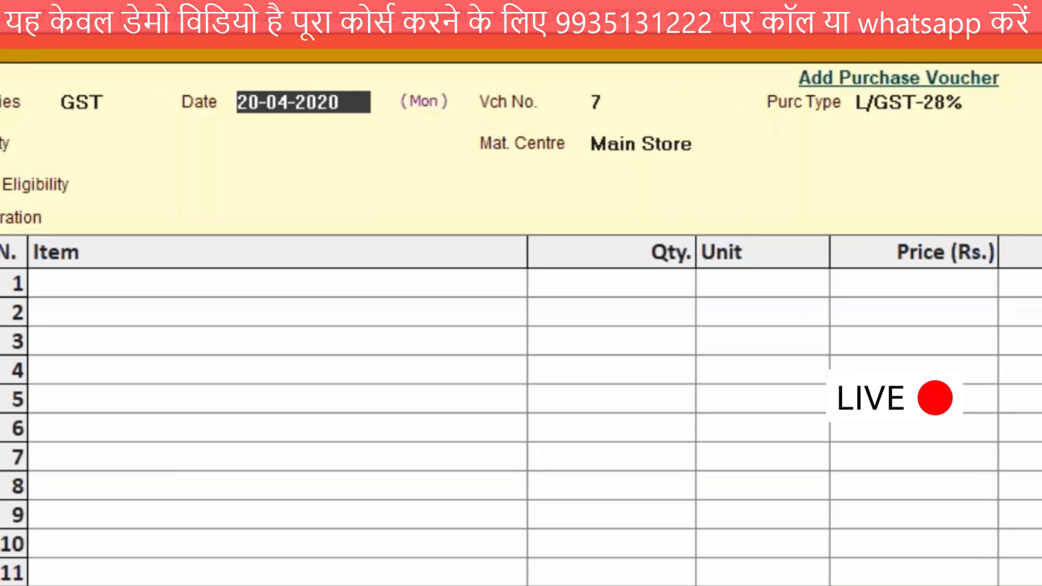
pyautogui.hotkey('alt', 'Tab')
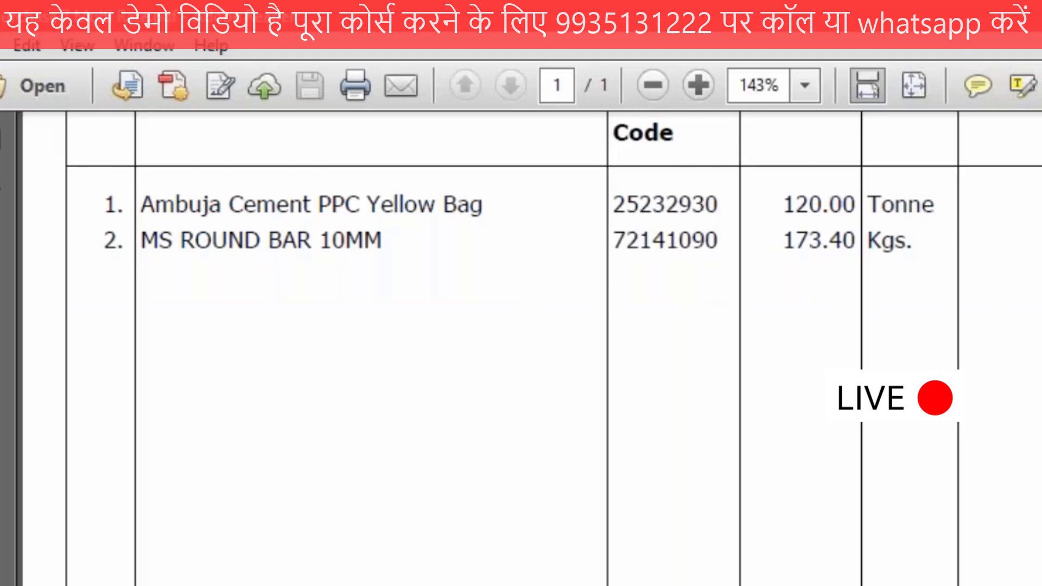
pyautogui.scroll(2, 901, 500)
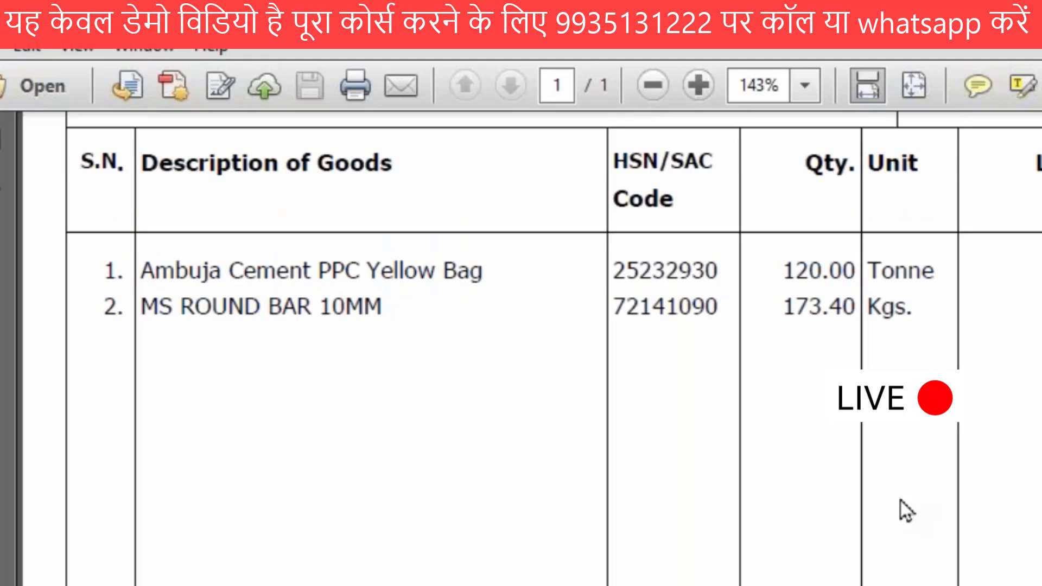
pyautogui.scroll(5, 901, 500)
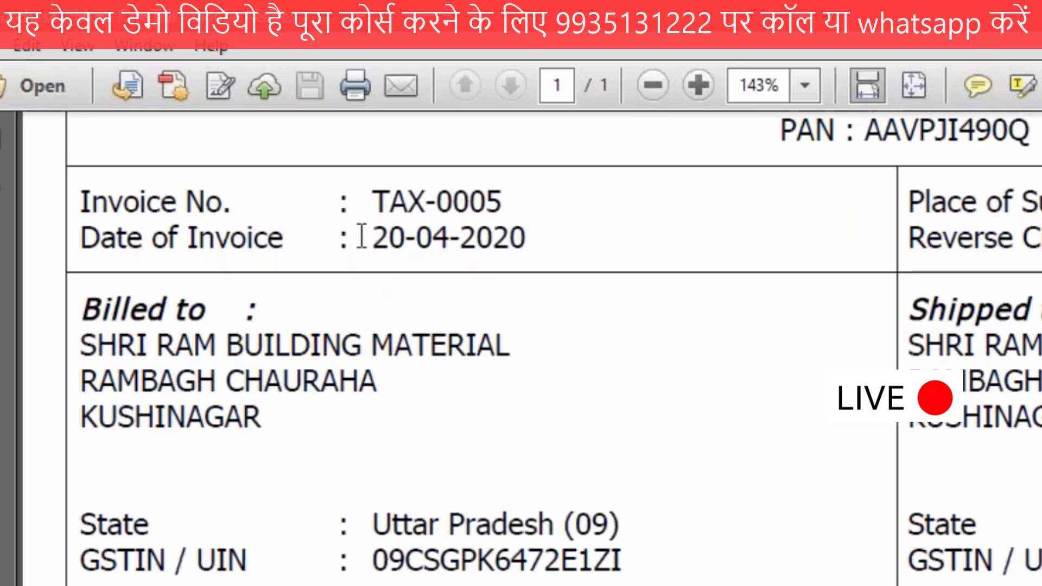
pyautogui.hotkey('alt', 'Tab')
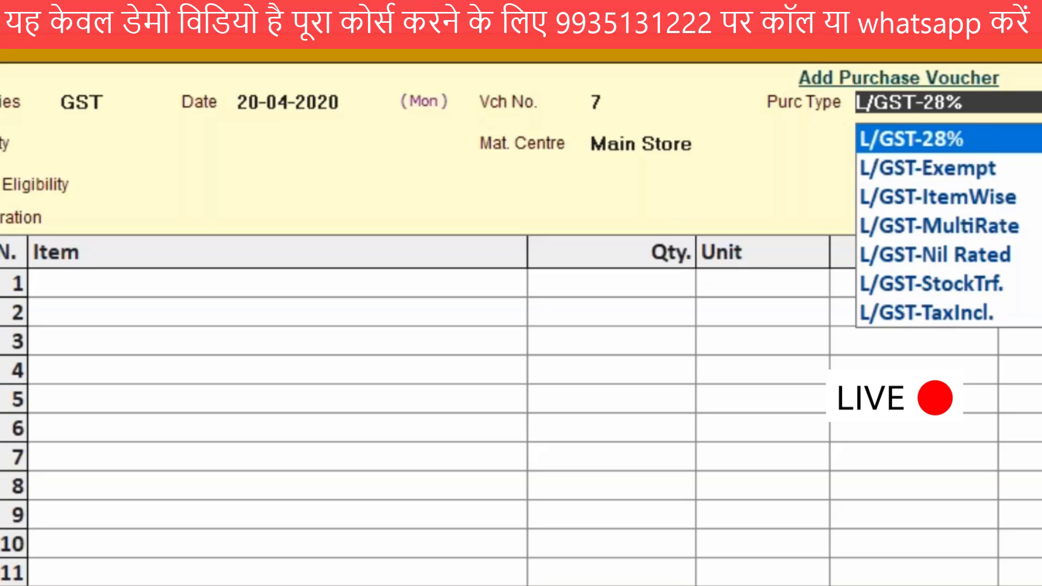
# Step: Review the PDF invoice's item and tax lines and circle the CGST and SGST entries
pyautogui.scroll(-2, 948, 226)
pyautogui.scroll(2, 949, 226)
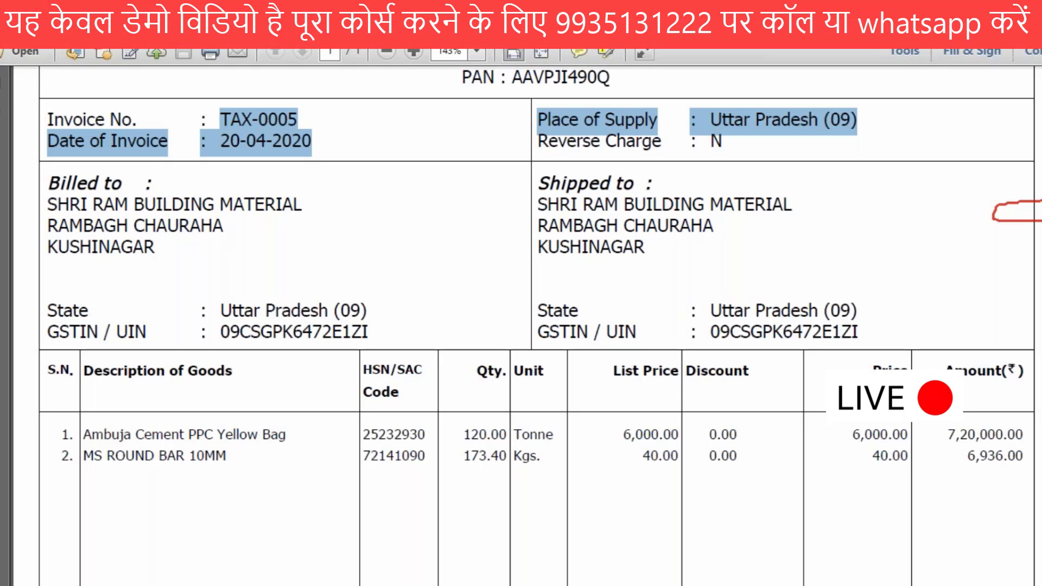
pyautogui.scroll(-3, 635, 488)
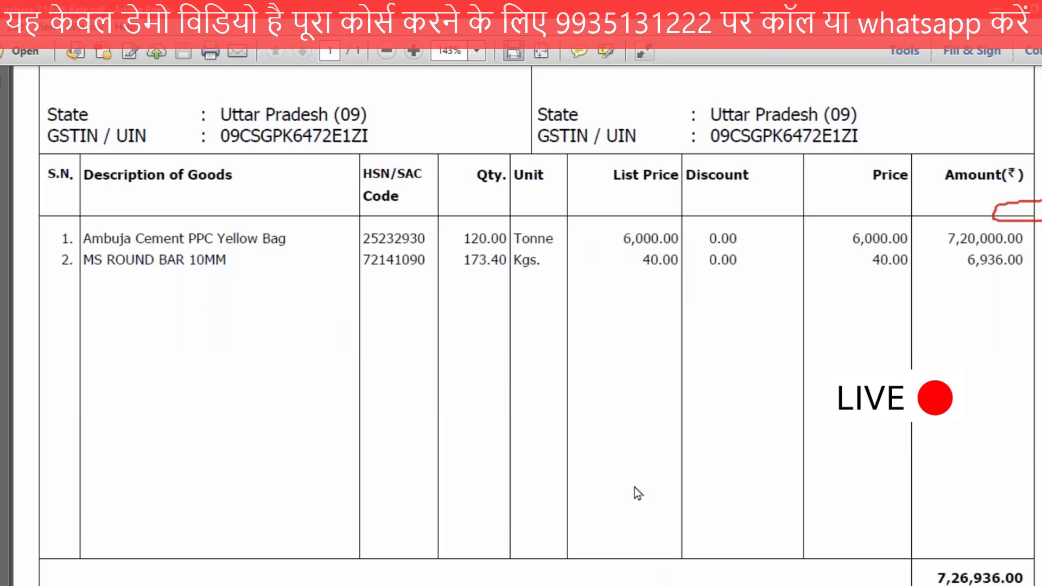
pyautogui.scroll(-4, 634, 487)
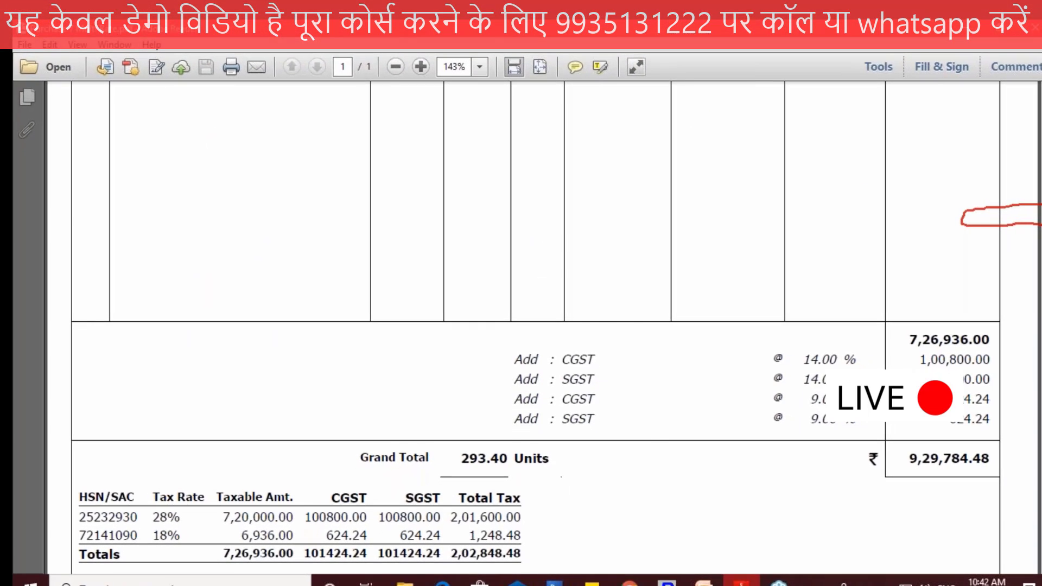
pyautogui.moveTo(592, 318); pyautogui.dragTo(595, 336)
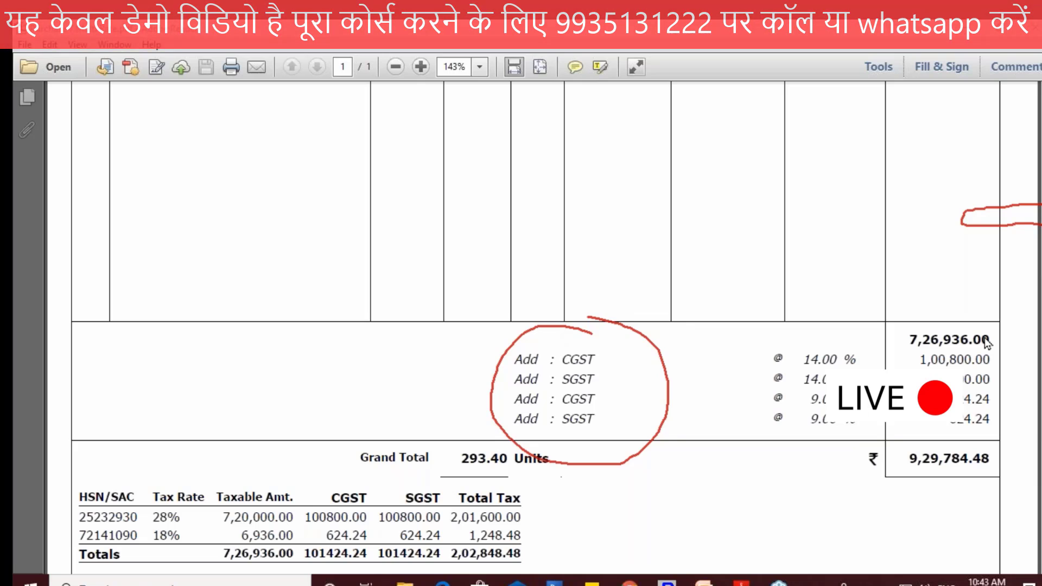
# Step: Examine the invoice header and mark the place of supply with a boxed POS note and an arrow
pyautogui.scroll(8, 986, 342)
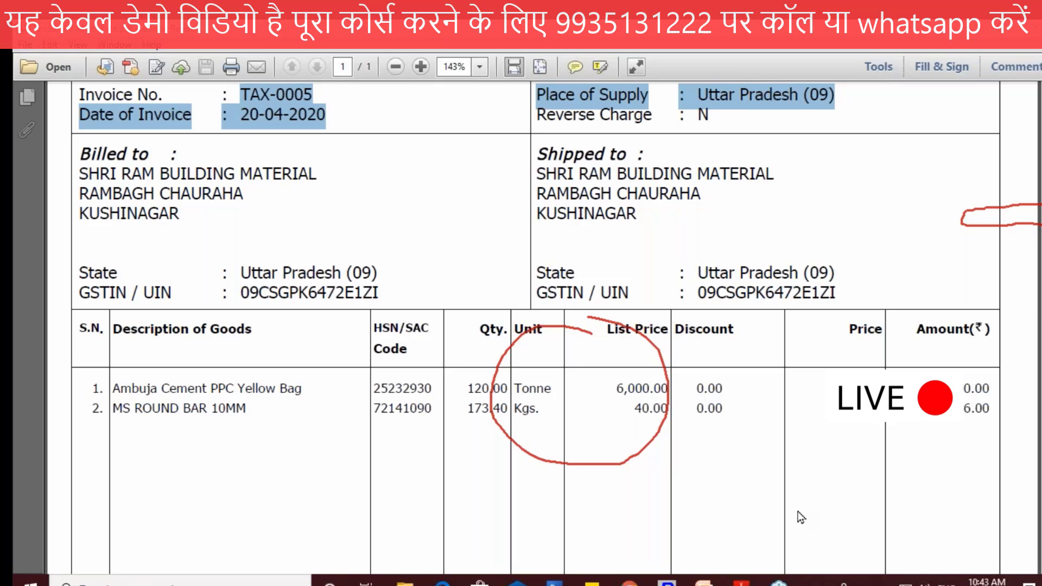
pyautogui.scroll(1, 1025, 425)
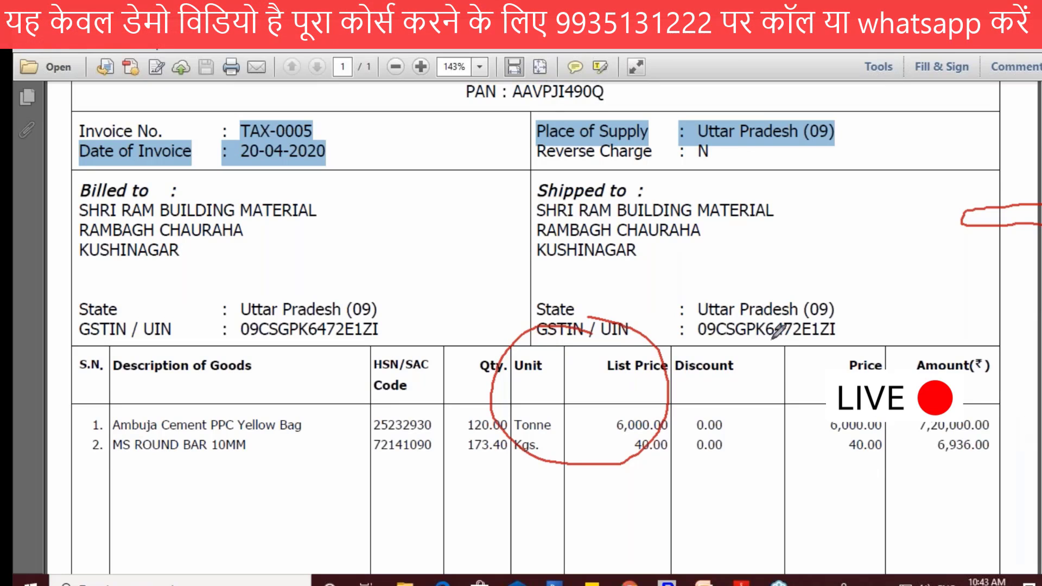
pyautogui.scroll(3, 777, 331)
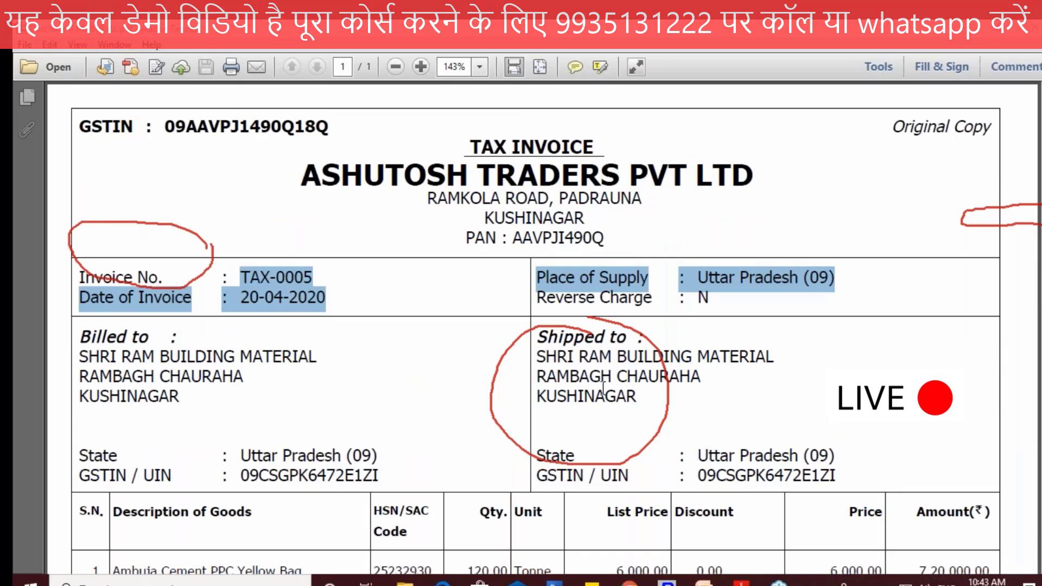
pyautogui.moveTo(816, 206); pyautogui.dragTo(817, 190)
pyautogui.moveTo(839, 175)
pyautogui.mouseDown()
pyautogui.moveTo(868, 187)
pyautogui.moveTo(873, 204)
pyautogui.mouseUp()
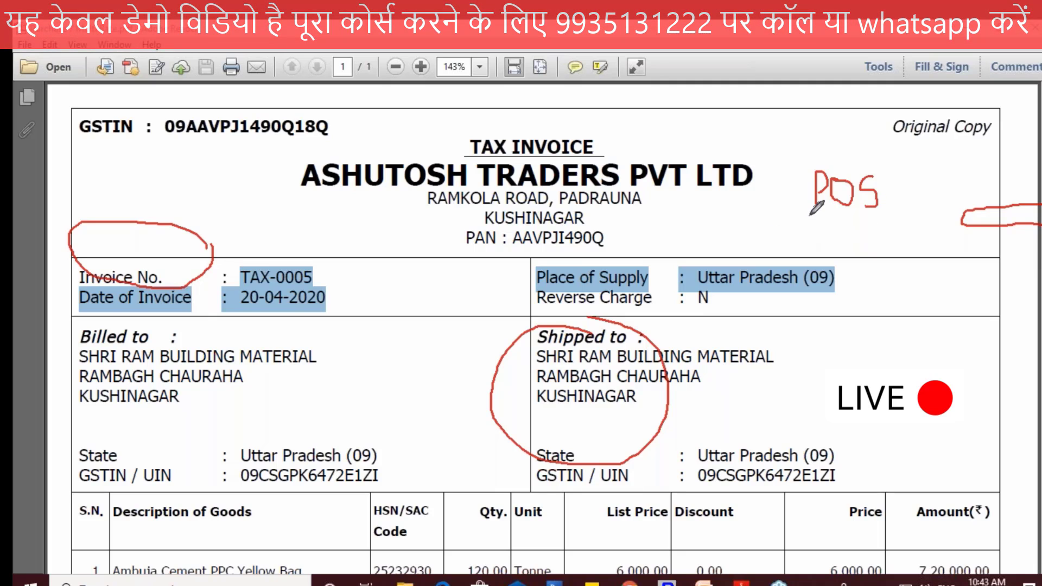
pyautogui.moveTo(875, 156); pyautogui.dragTo(804, 218)
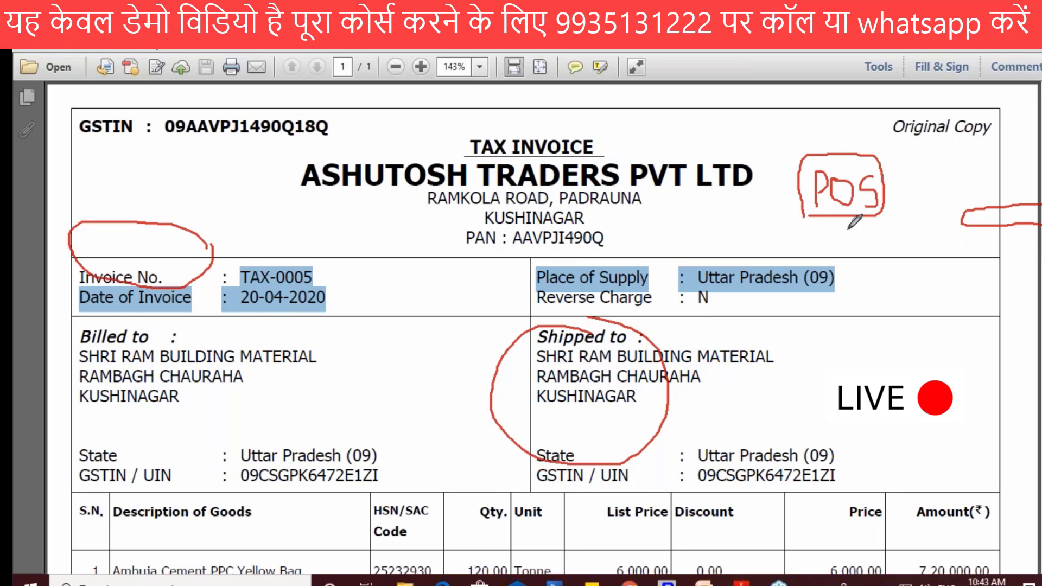
pyautogui.moveTo(854, 216)
pyautogui.mouseDown()
pyautogui.moveTo(861, 292)
pyautogui.moveTo(876, 259)
pyautogui.mouseUp()
pyautogui.moveTo(858, 309)
pyautogui.mouseDown()
pyautogui.moveTo(885, 328)
pyautogui.moveTo(899, 324)
pyautogui.mouseUp()
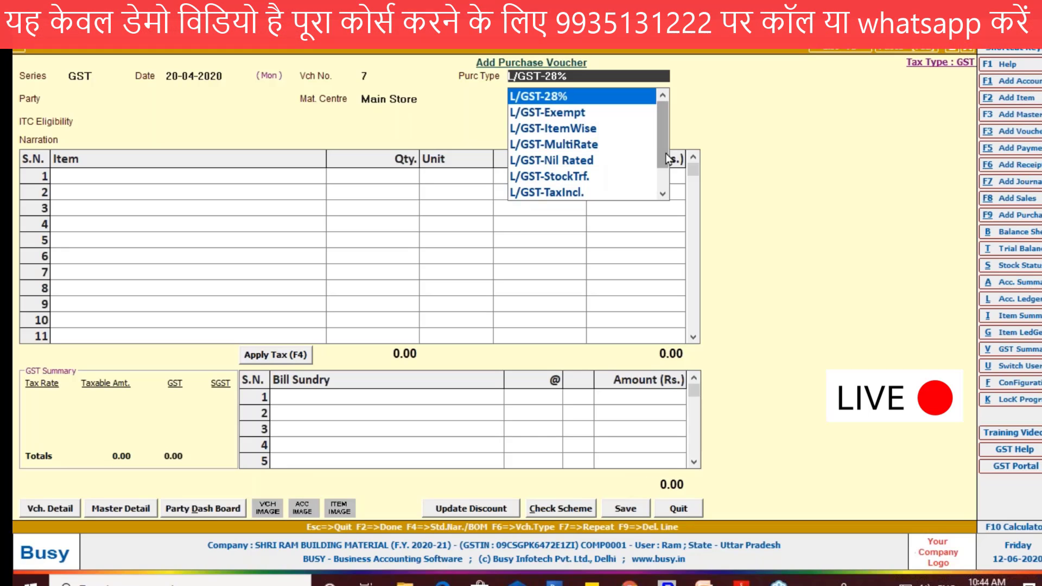
pyautogui.moveTo(665, 158)
pyautogui.mouseDown()
pyautogui.moveTo(661, 174)
pyautogui.moveTo(658, 139)
pyautogui.mouseUp()
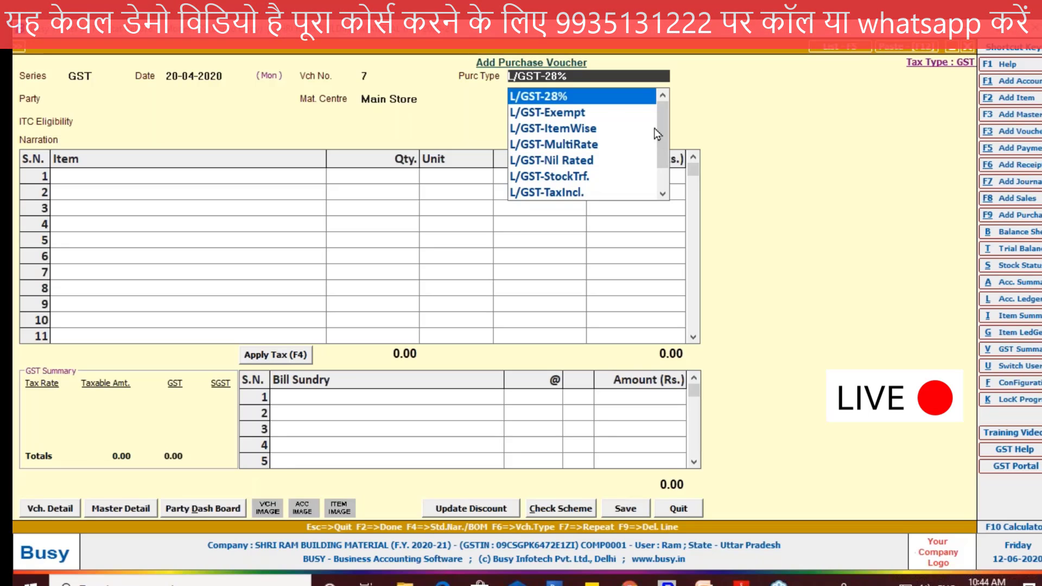
pyautogui.click(524, 114)
pyautogui.click(524, 114)
pyautogui.click(570, 75)
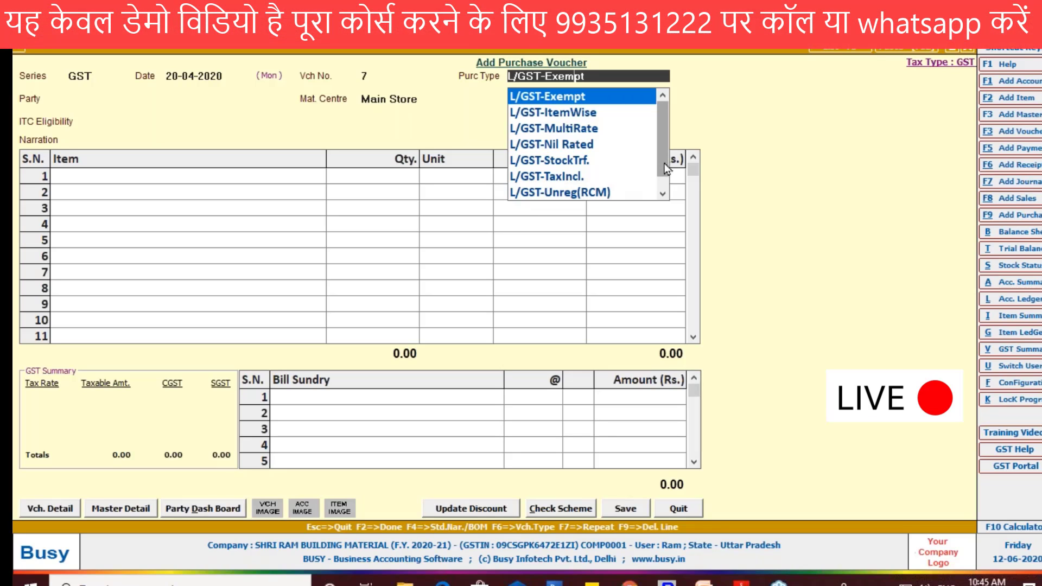
pyautogui.moveTo(667, 171); pyautogui.dragTo(667, 181)
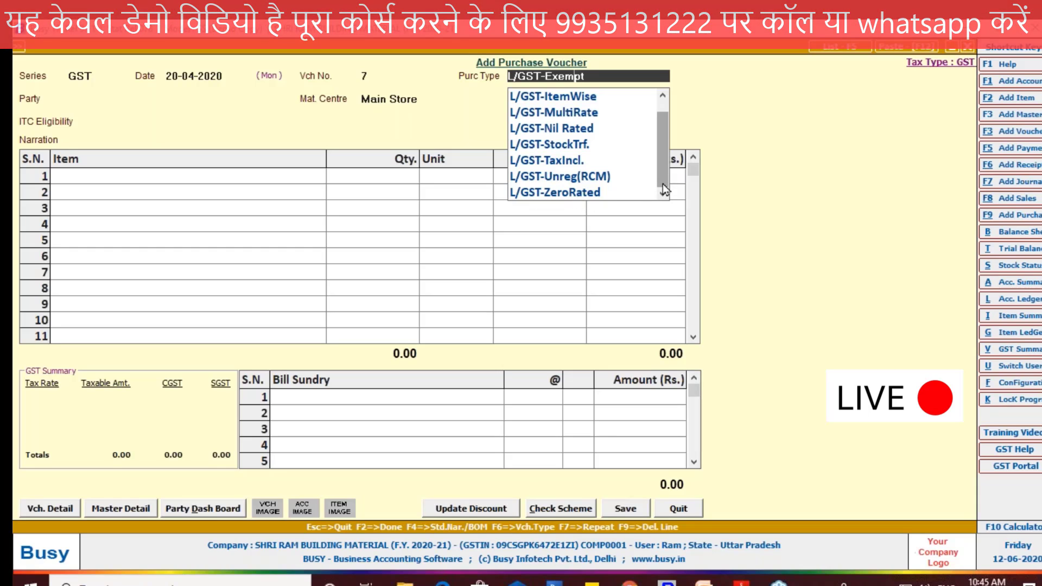
pyautogui.moveTo(663, 183)
pyautogui.mouseDown()
pyautogui.moveTo(661, 125)
pyautogui.moveTo(666, 187)
pyautogui.mouseUp()
# Step: Set the voucher's purchase type to L/GST-MultiRate
pyautogui.click(602, 75)
pyautogui.press('BackSpace')
pyautogui.press('BackSpace')
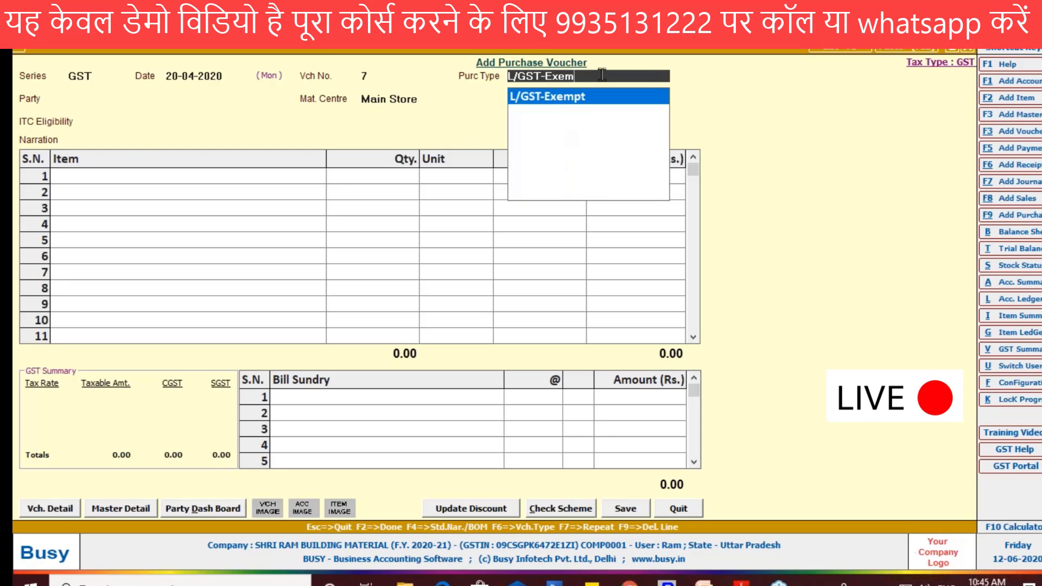
pyautogui.press('BackSpace')
pyautogui.press('BackSpace')
pyautogui.press('BackSpace')
pyautogui.press('BackSpace')
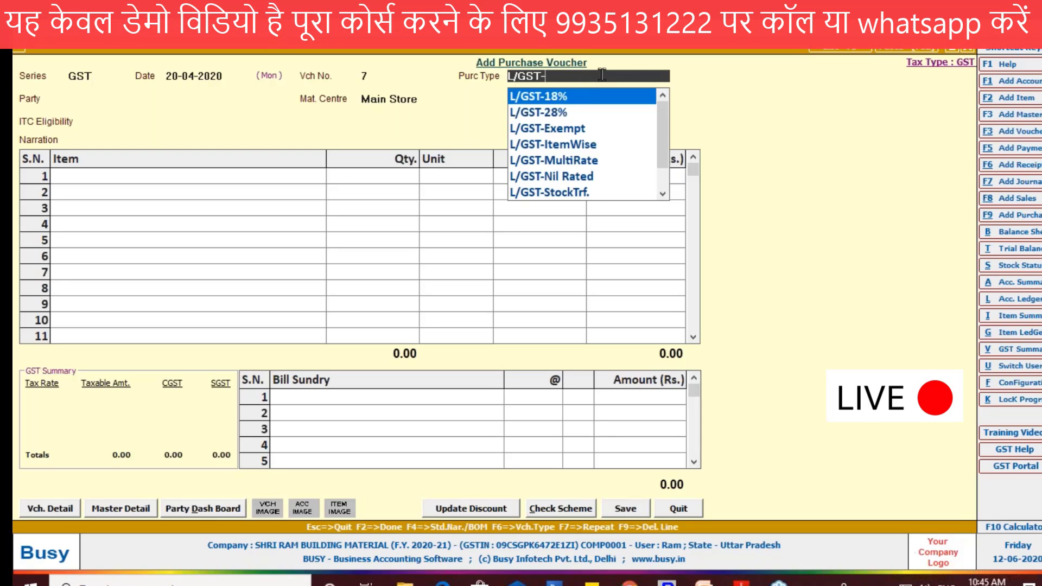
pyautogui.press('Down')
pyautogui.press('Down')
pyautogui.press('Down')
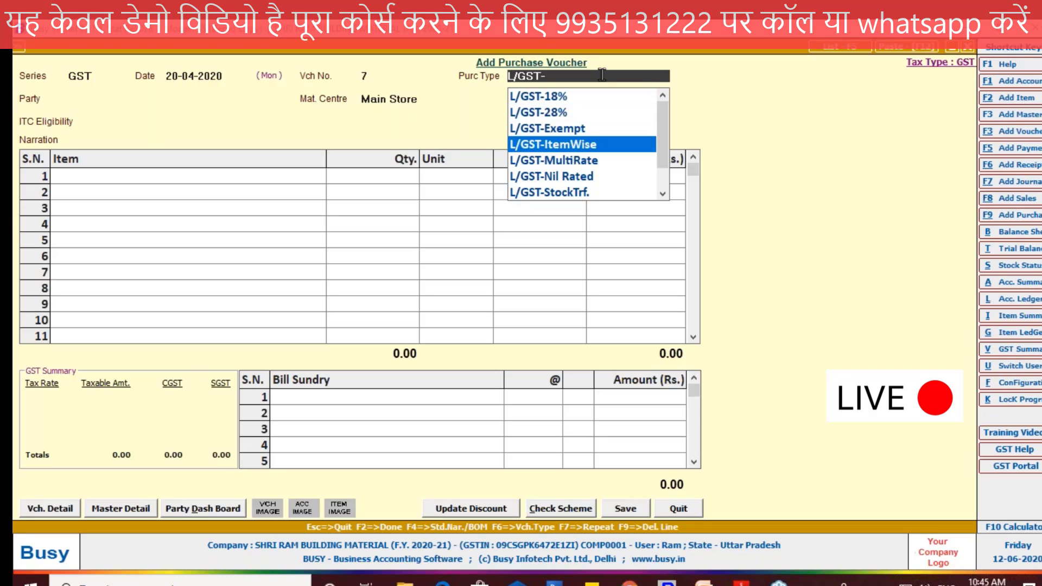
pyautogui.press('Down')
pyautogui.press('Down')
pyautogui.press('Down')
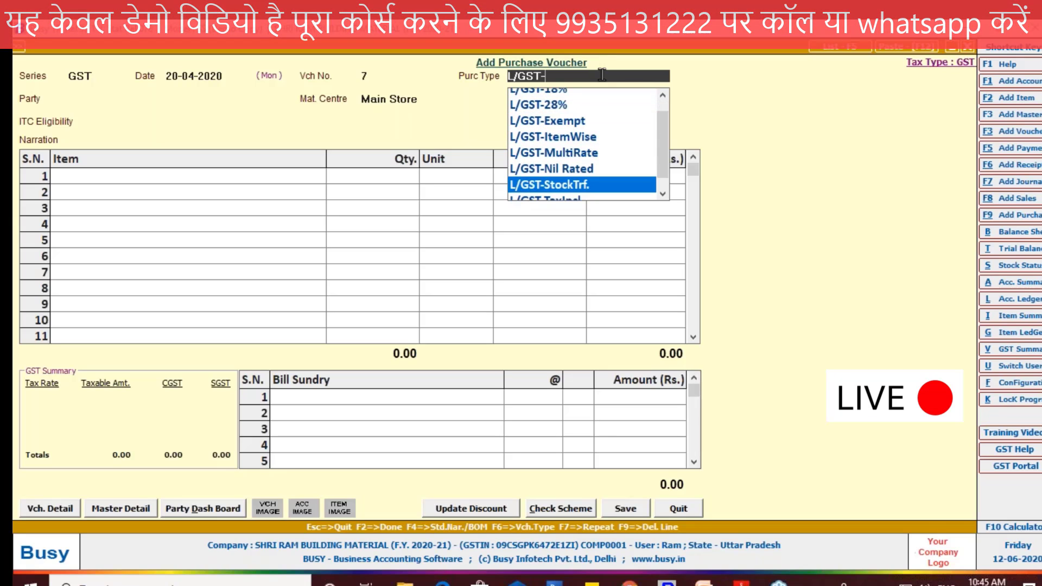
pyautogui.press('Down')
pyautogui.press('Down')
pyautogui.press('Up')
pyautogui.press('Up')
pyautogui.press('Up')
pyautogui.press('Up')
pyautogui.press('Up')
pyautogui.press('Up')
pyautogui.press('Up')
pyautogui.press('Up')
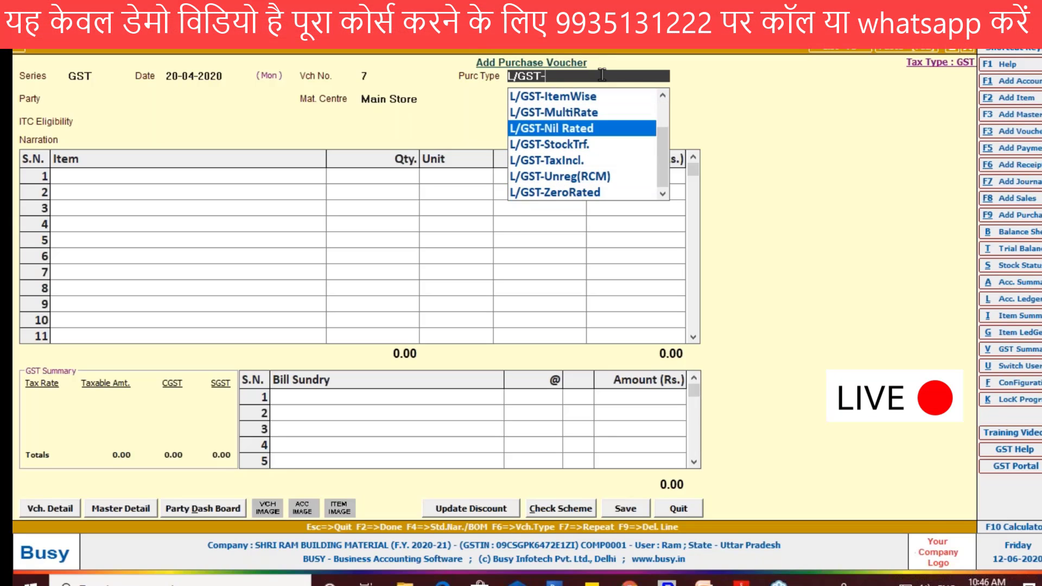
pyautogui.press('BackSpace')
pyautogui.press('BackSpace')
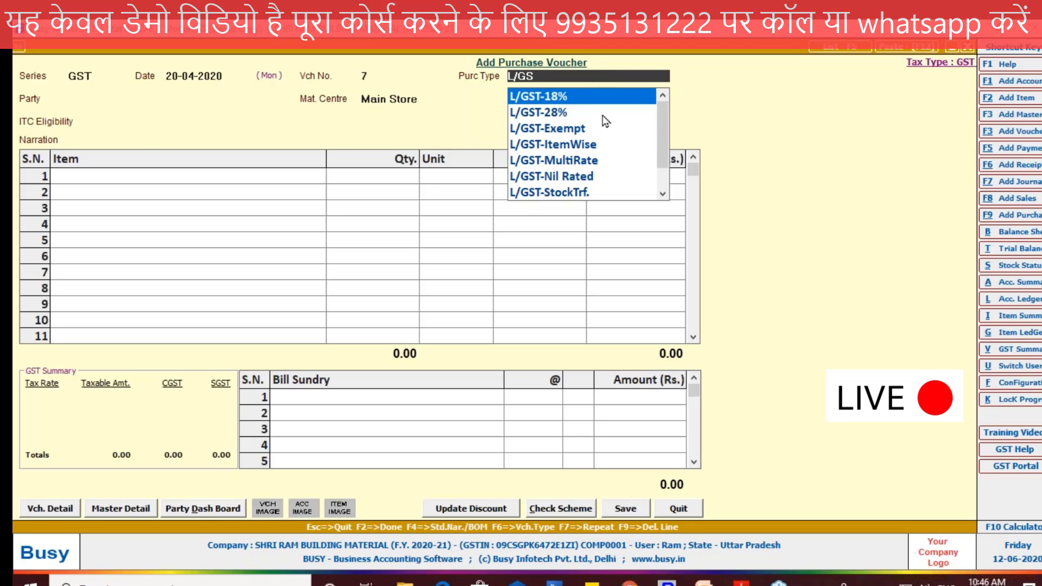
pyautogui.click(546, 162)
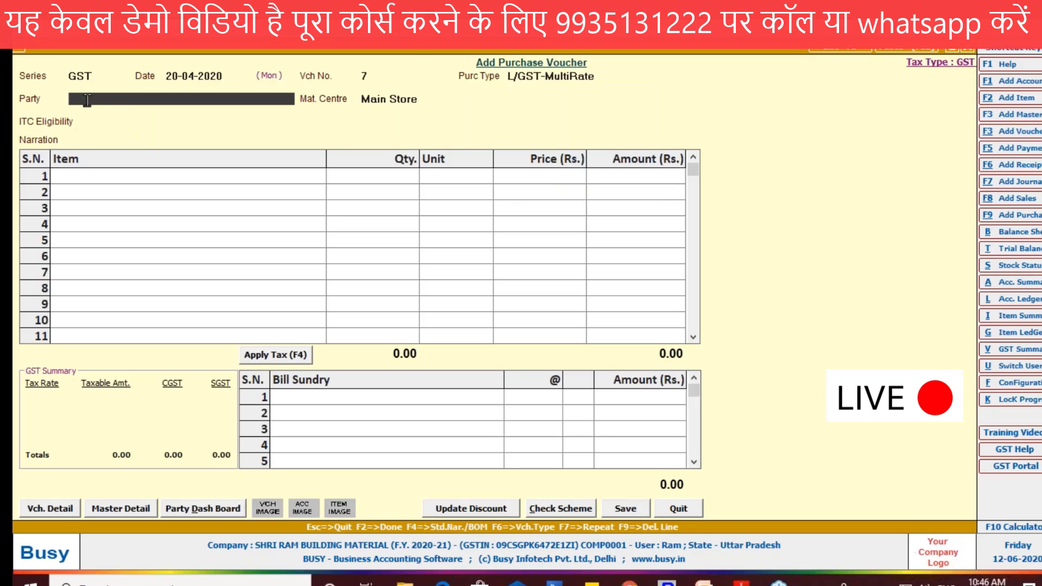
# Step: Set the voucher's party to ASHUTOSH TRADERS PVT LTD, checked against the supplier name on the PDF invoice, with ITC eligibility Input Goods/Services
pyautogui.click(87, 99)
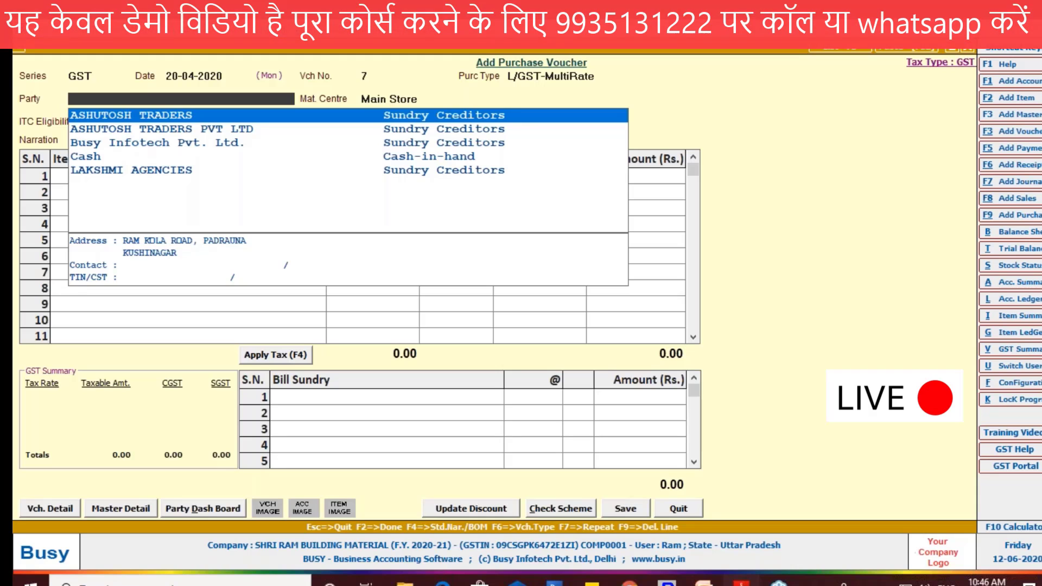
pyautogui.hotkey('alt', 'Tab')
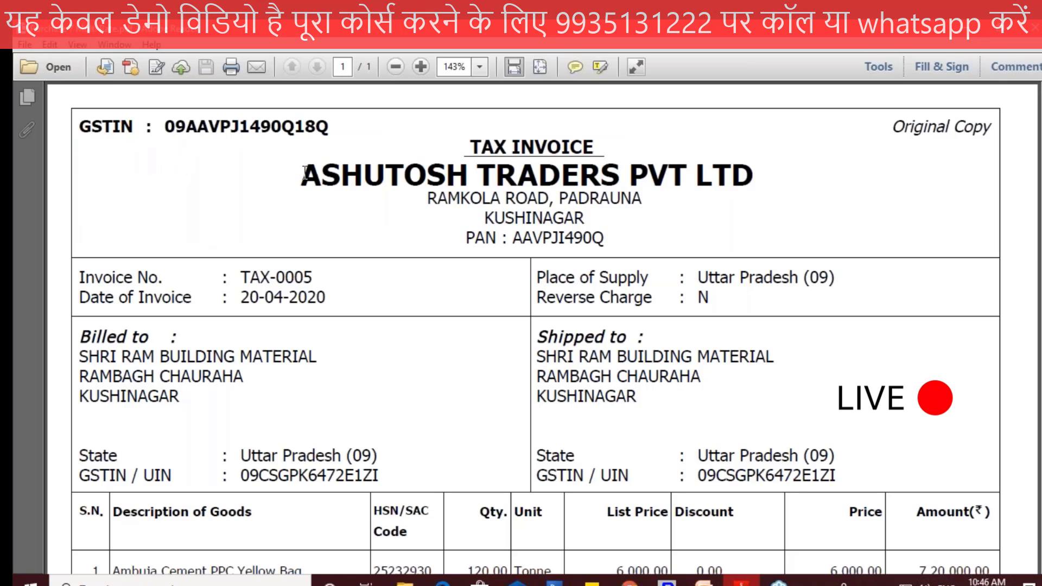
pyautogui.moveTo(302, 175); pyautogui.dragTo(753, 176)
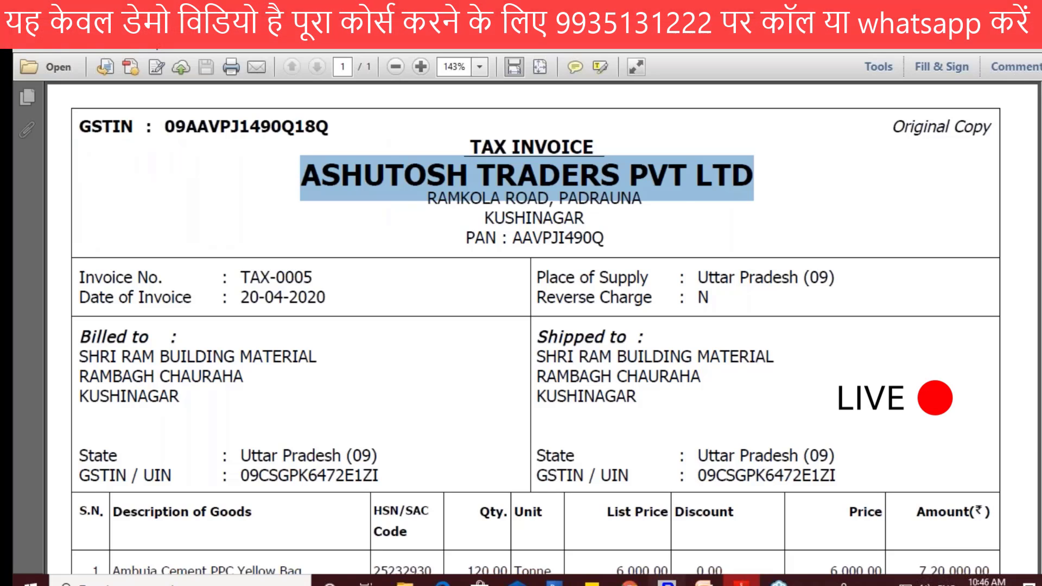
pyautogui.hotkey('alt', 'Tab')
pyautogui.press('Return')
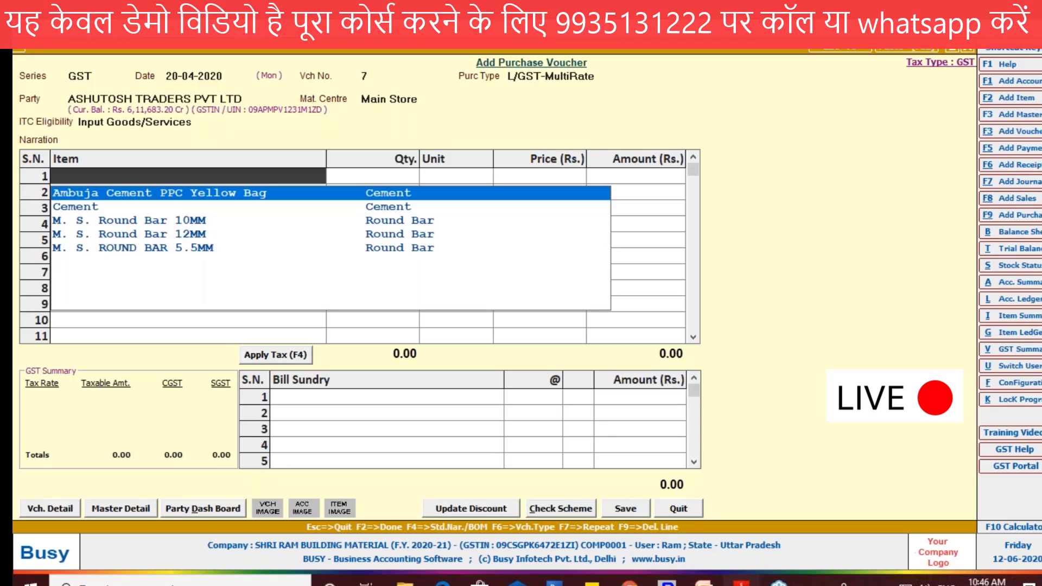
# Step: Add Ambuja Cement PPC Yellow Bag as the first item, and check its quantity and list price on the PDF invoice
pyautogui.hotkey('alt', 'Tab')
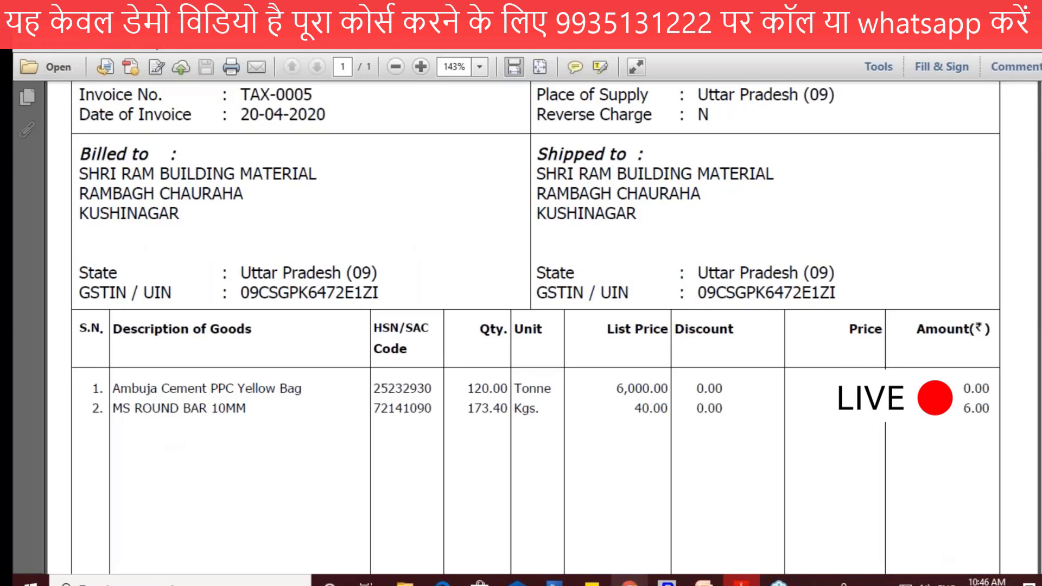
pyautogui.hotkey('alt', 'Tab')
pyautogui.press('Return')
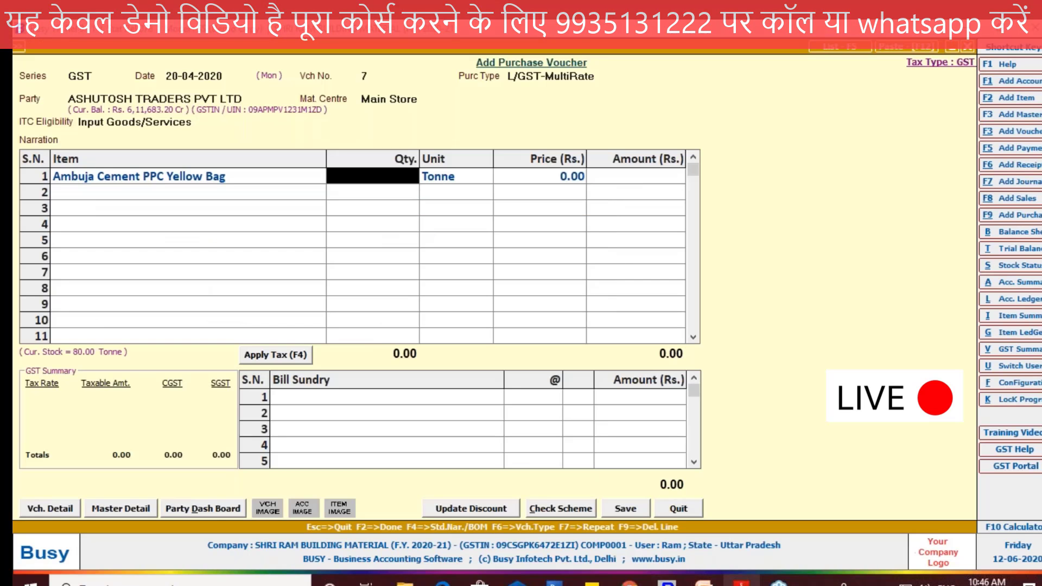
pyautogui.hotkey('alt', 'Tab')
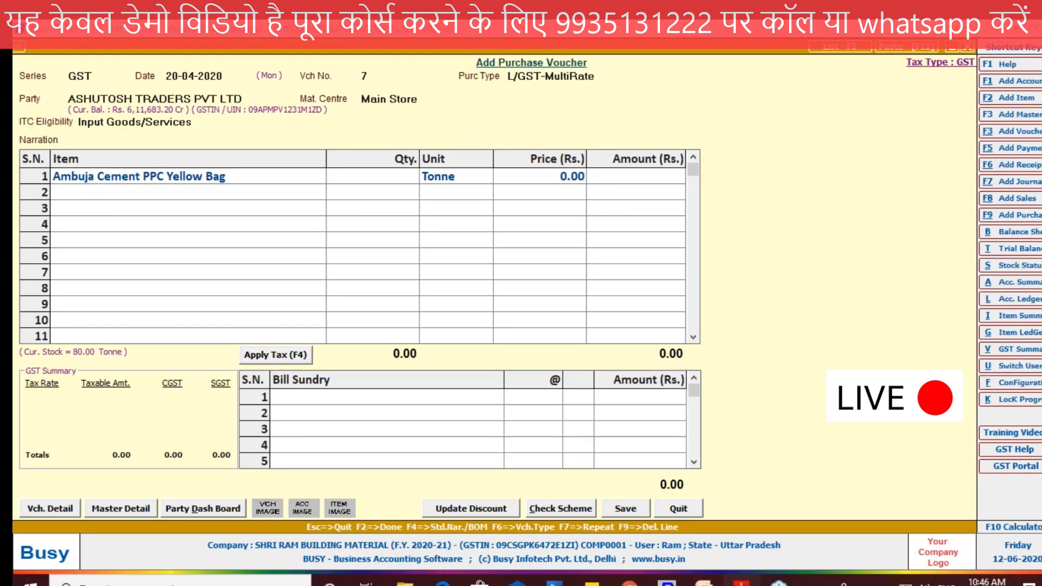
pyautogui.hotkey('alt', 'Tab')
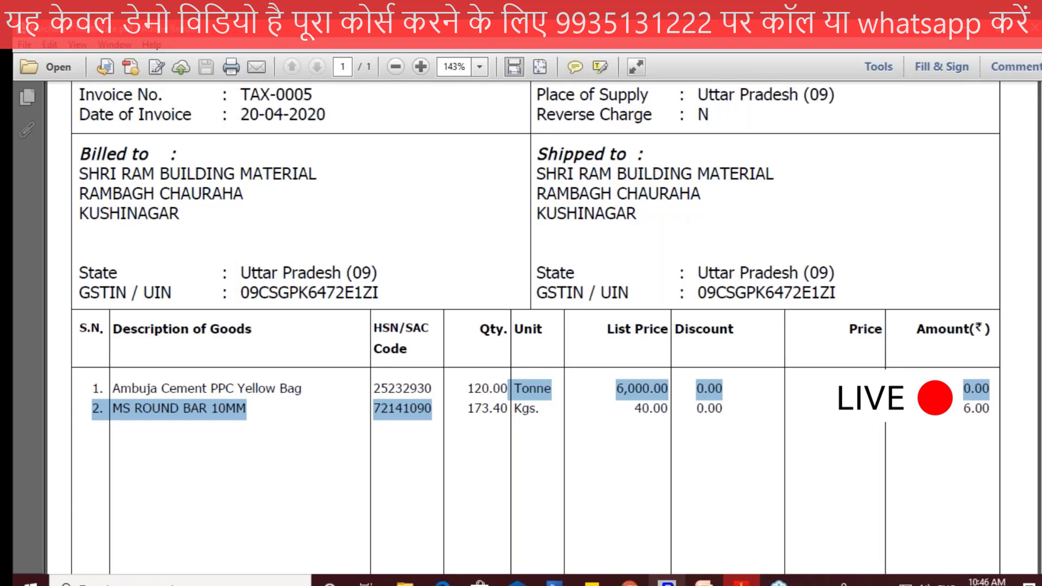
# Step: Enter a quantity of 120 tonnes and a price of 6,000 per tonne for the cement line, without a discount
pyautogui.hotkey('alt', 'Tab')
pyautogui.write('120')
pyautogui.press('Return')
pyautogui.press('Return')
pyautogui.write('6000')
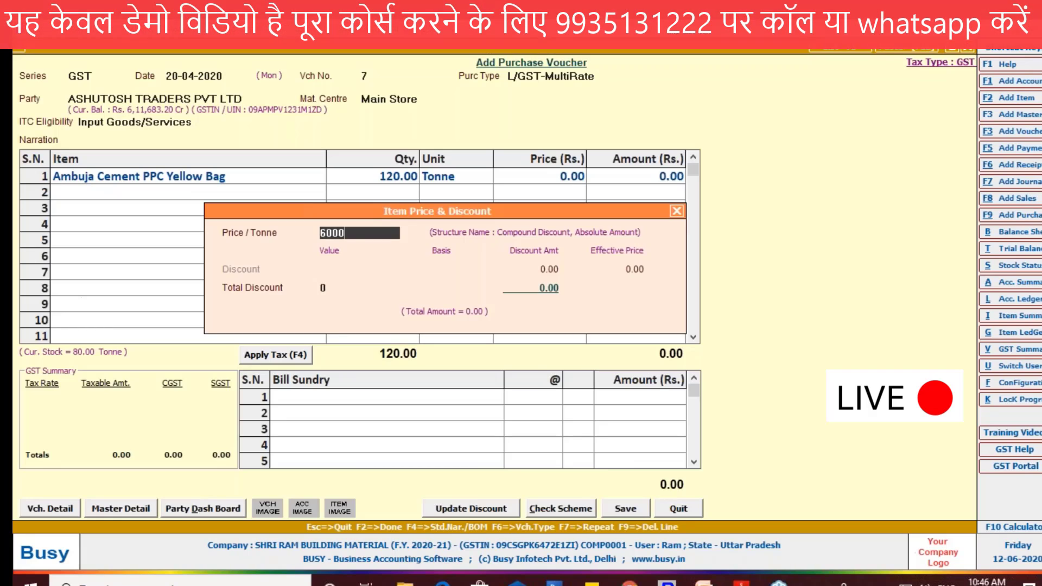
pyautogui.press('Return')
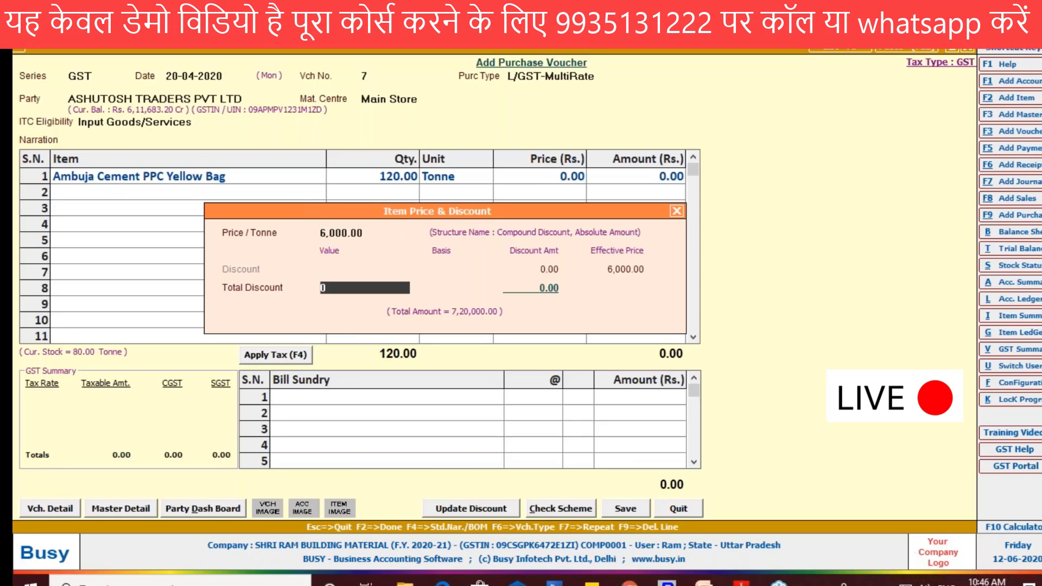
pyautogui.press('Return')
pyautogui.press('Return')
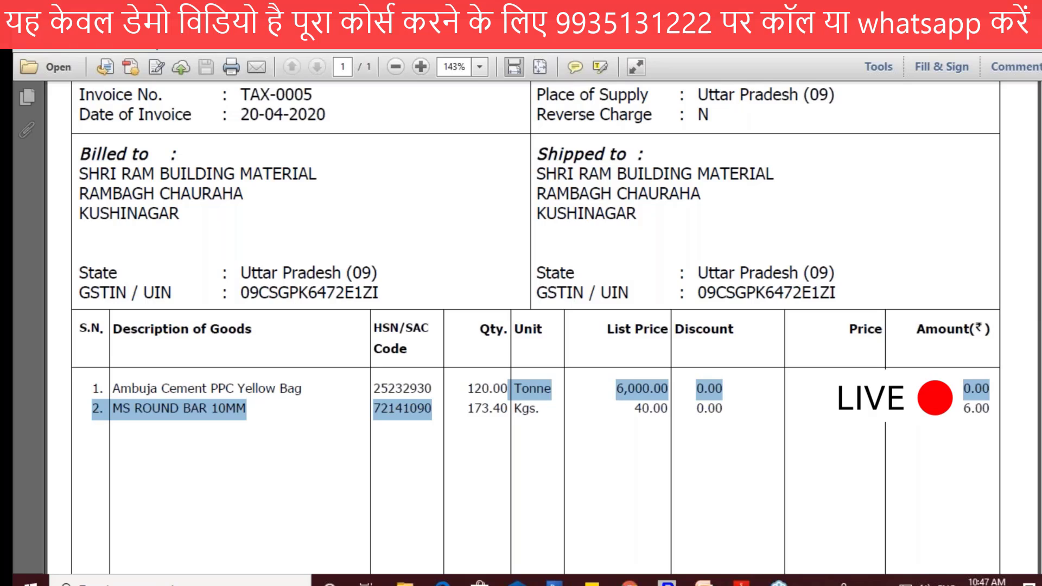
# Step: Tick the cement amount and circle MS ROUND BAR 10MM on the PDF invoice, and add M. S. Round Bar 10MM as the second item
pyautogui.moveTo(984, 389); pyautogui.dragTo(1020, 362)
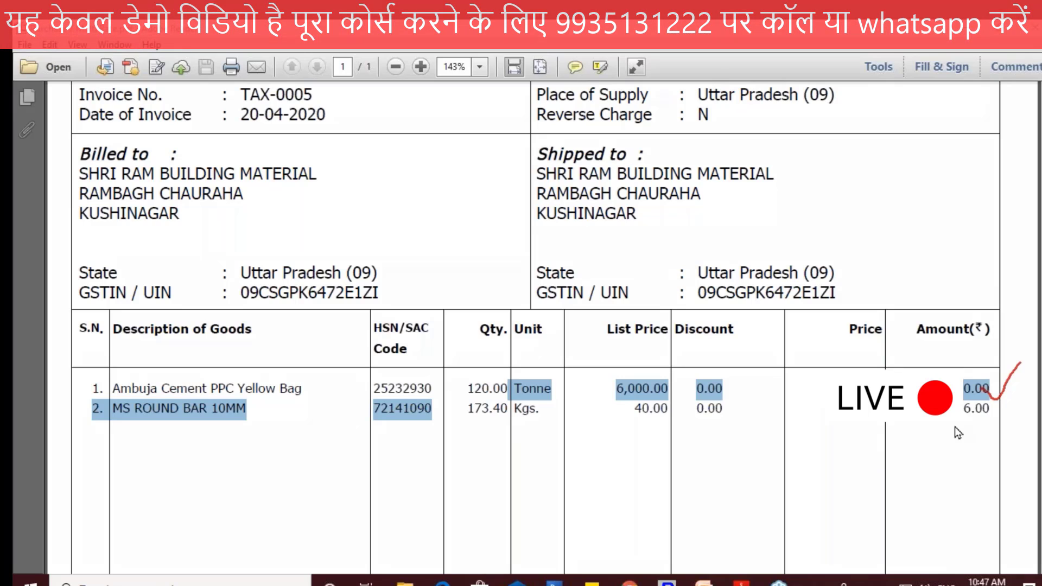
pyautogui.moveTo(250, 404); pyautogui.dragTo(252, 399)
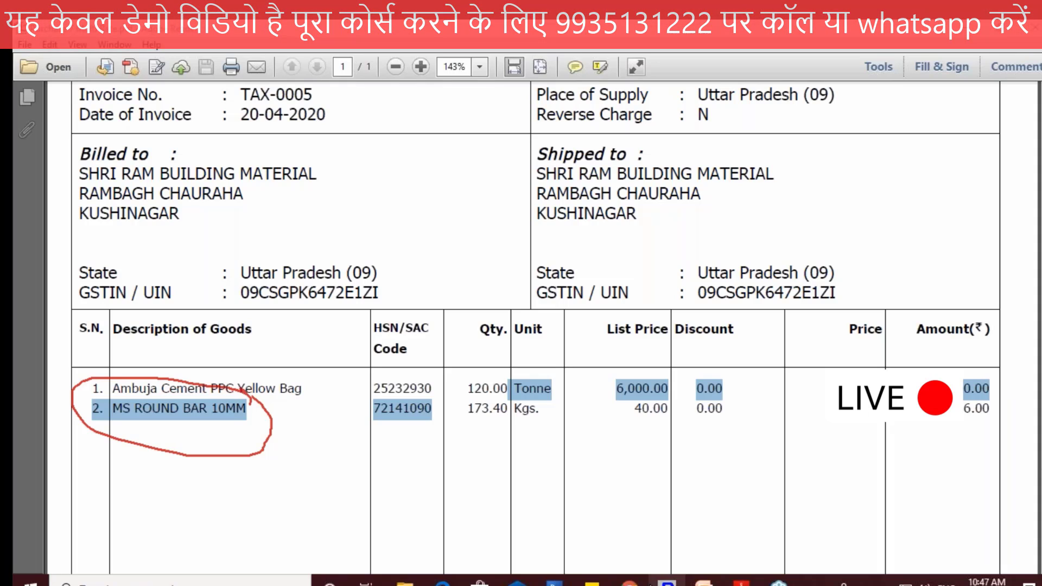
pyautogui.hotkey('alt', 'Tab')
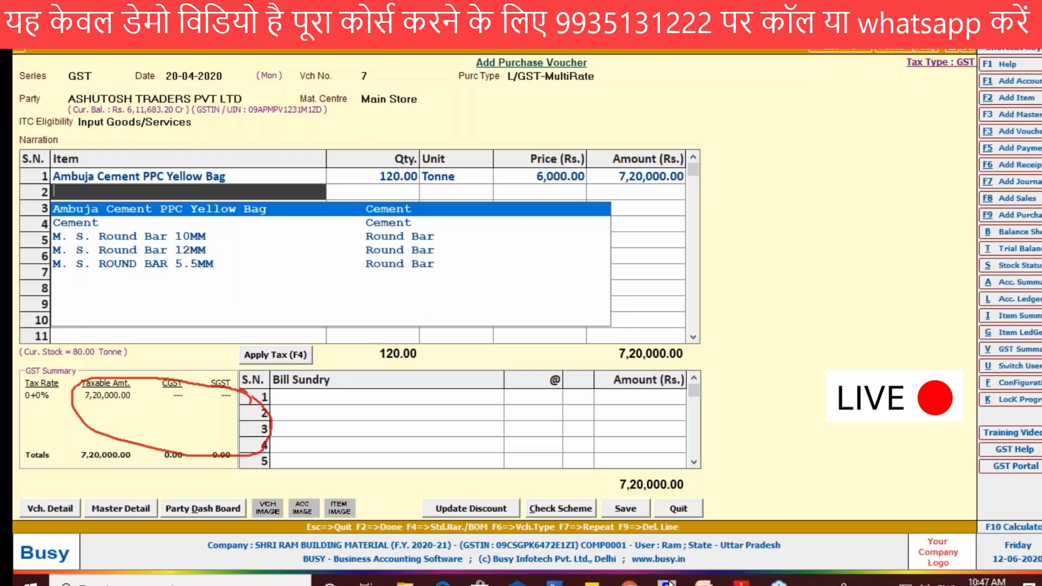
pyautogui.press('Down')
pyautogui.press('Down')
pyautogui.press('Return')
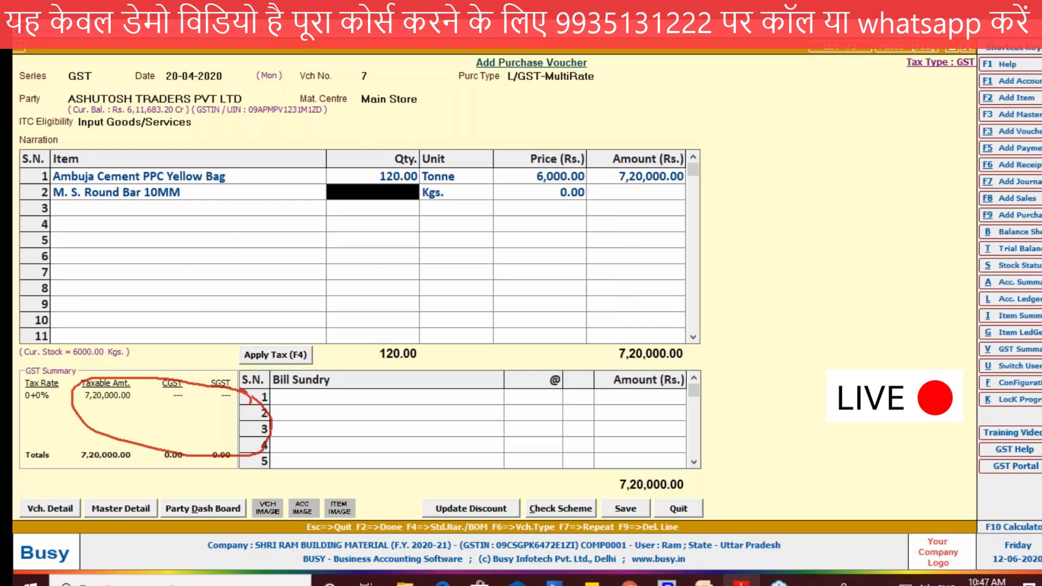
# Step: Enter a quantity of 173.40 Kgs. and a price of 40 for the round bar line, following the PDF invoice
pyautogui.click(741, 583)
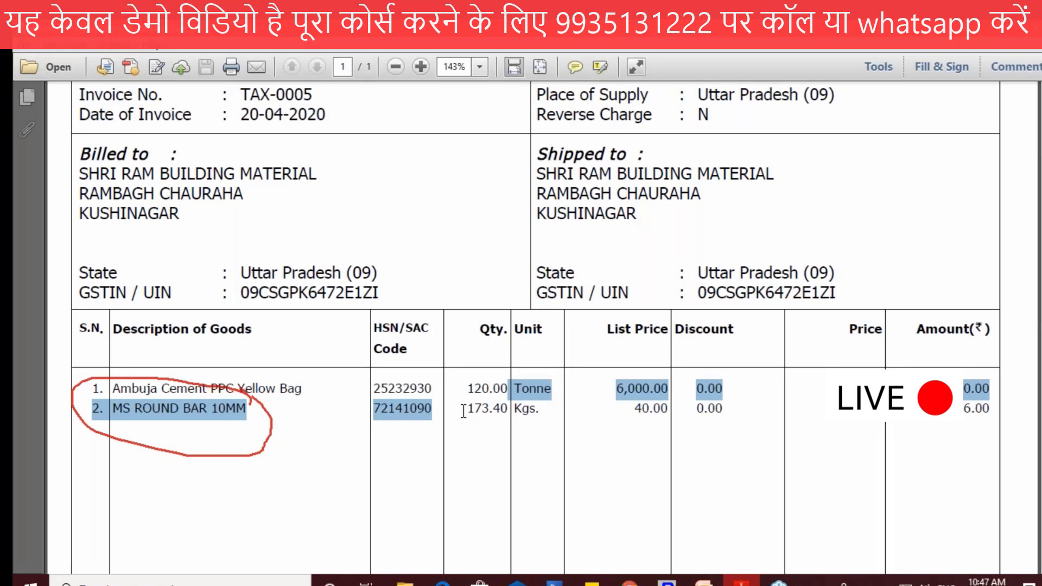
pyautogui.moveTo(468, 408); pyautogui.dragTo(509, 408)
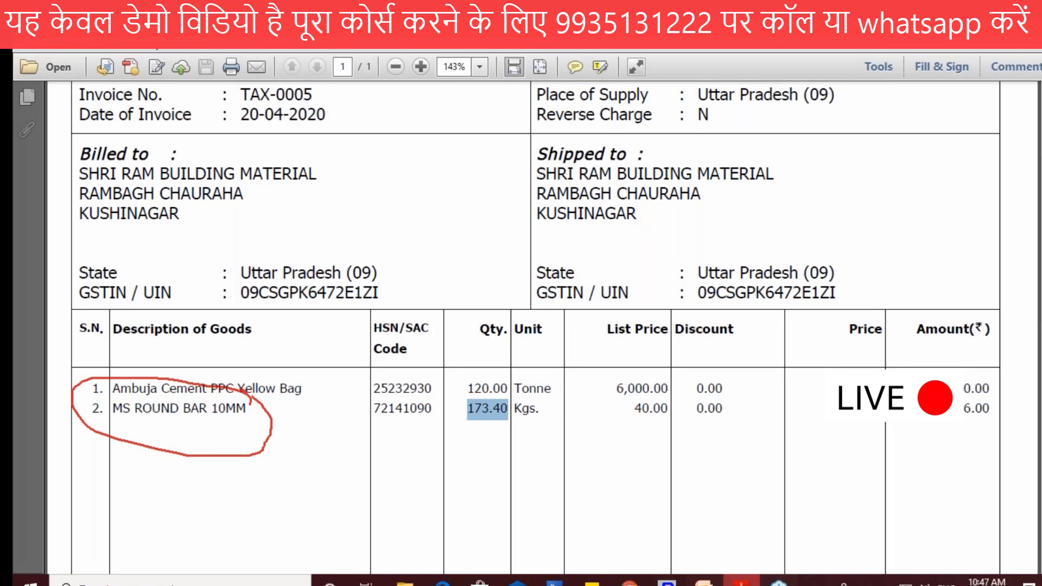
pyautogui.moveTo(668, 582)
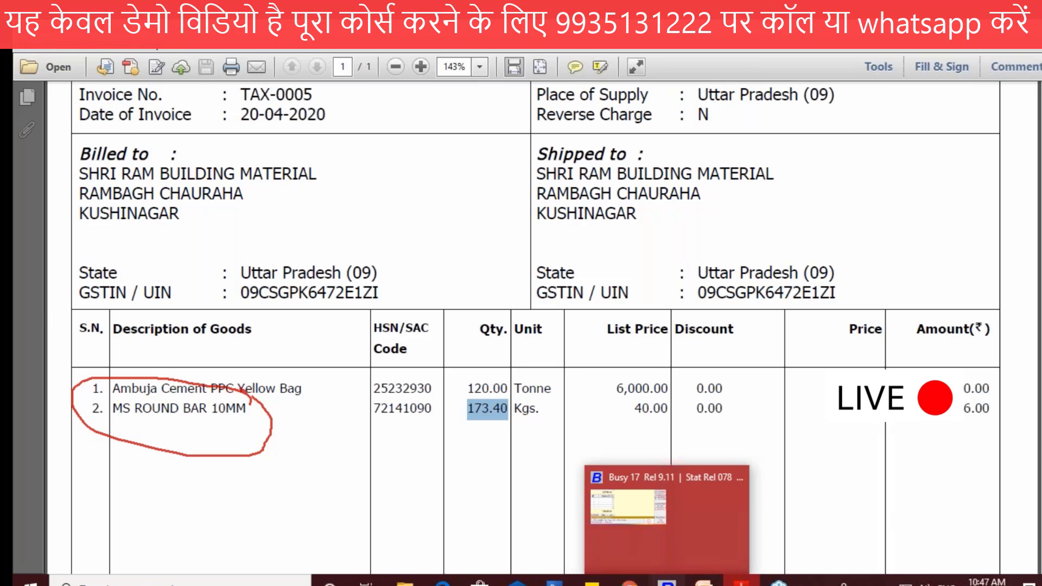
pyautogui.click(667, 522)
pyautogui.write('173.40')
pyautogui.press('Return')
pyautogui.press('Return')
pyautogui.write('40')
pyautogui.press('Return')
pyautogui.press('Return')
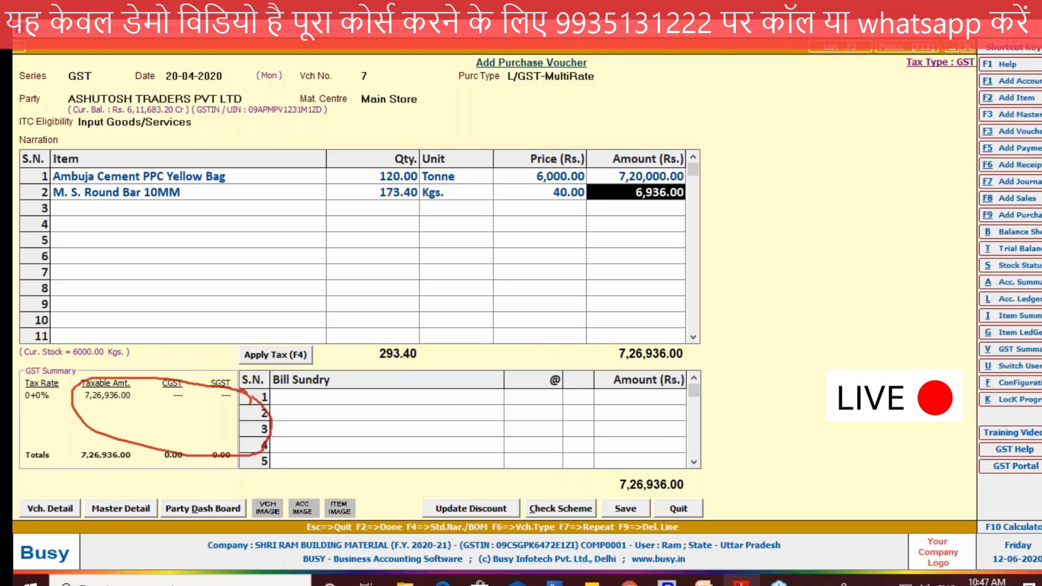
pyautogui.press('Return')
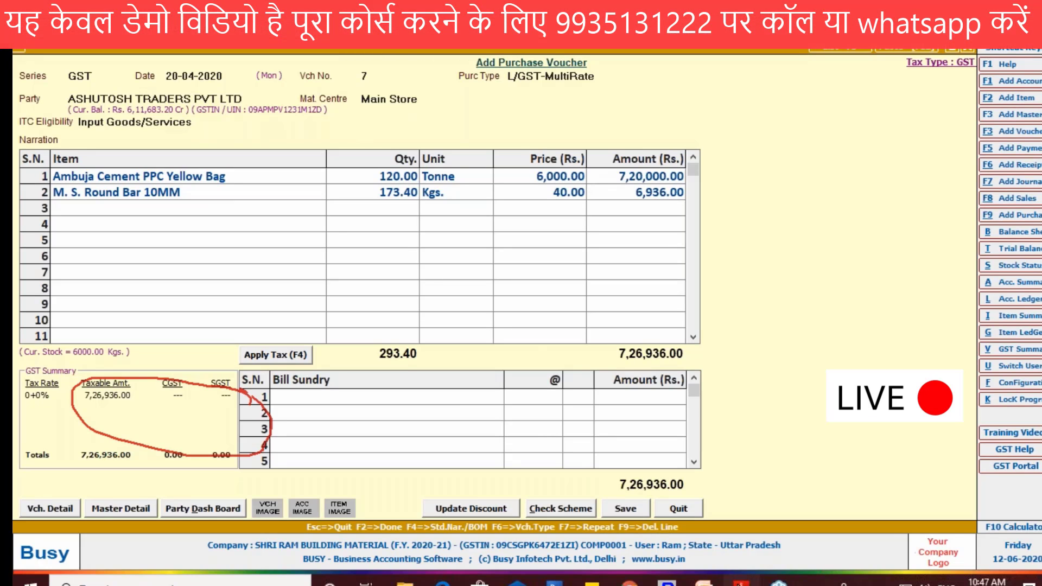
# Step: Tick the amounts of both item lines on the PDF invoice
pyautogui.hotkey('alt', 'Tab')
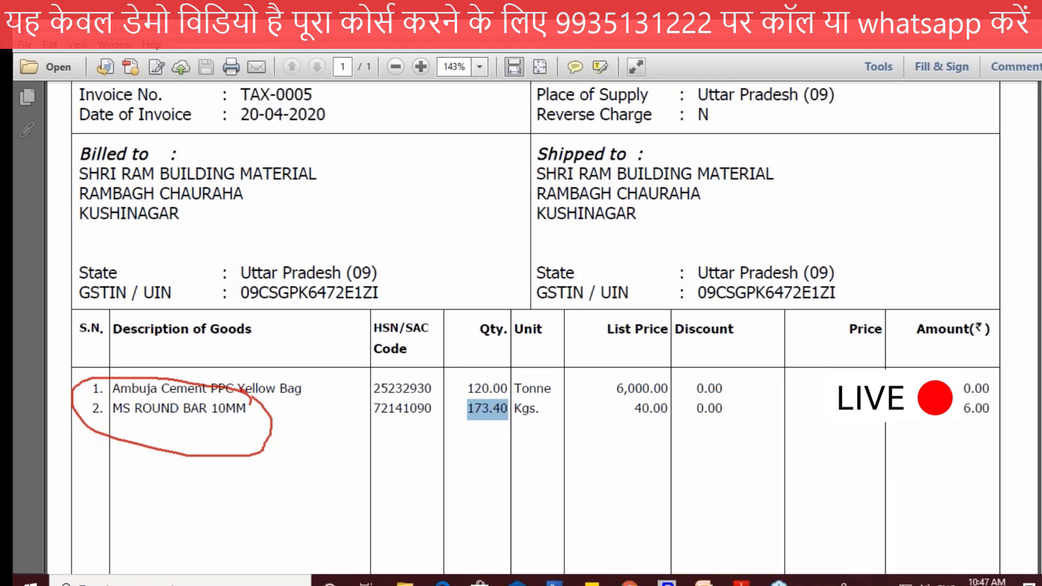
pyautogui.moveTo(994, 383); pyautogui.dragTo(1010, 374)
pyautogui.moveTo(991, 405); pyautogui.dragTo(1011, 399)
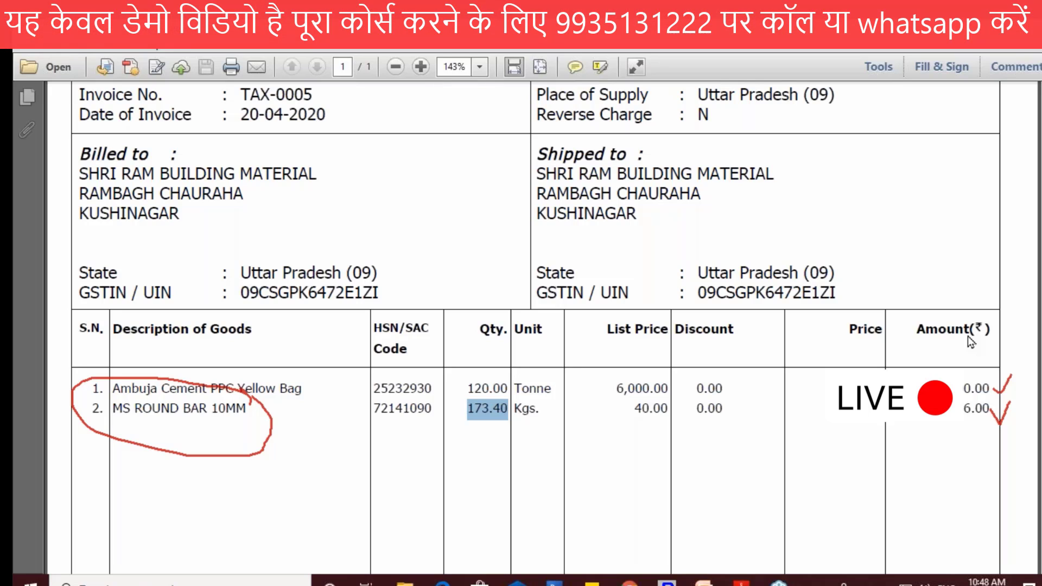
# Step: Apply a total discount of 500 to the Ambuja Cement PPC Yellow Bag line
pyautogui.hotkey('alt', 'Tab')
pyautogui.click(253, 172)
pyautogui.press('Return')
pyautogui.press('Return')
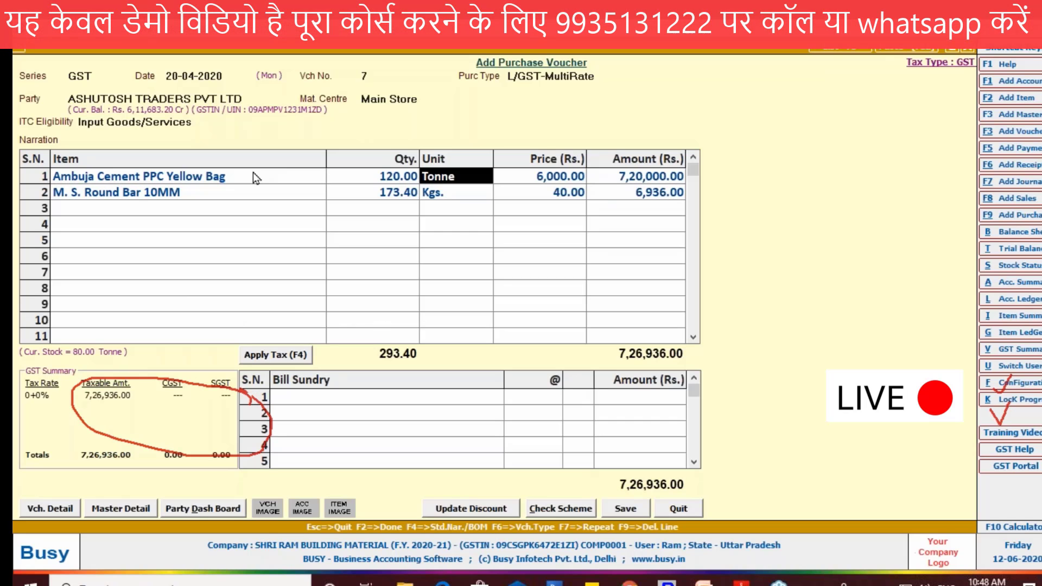
pyautogui.press('Return')
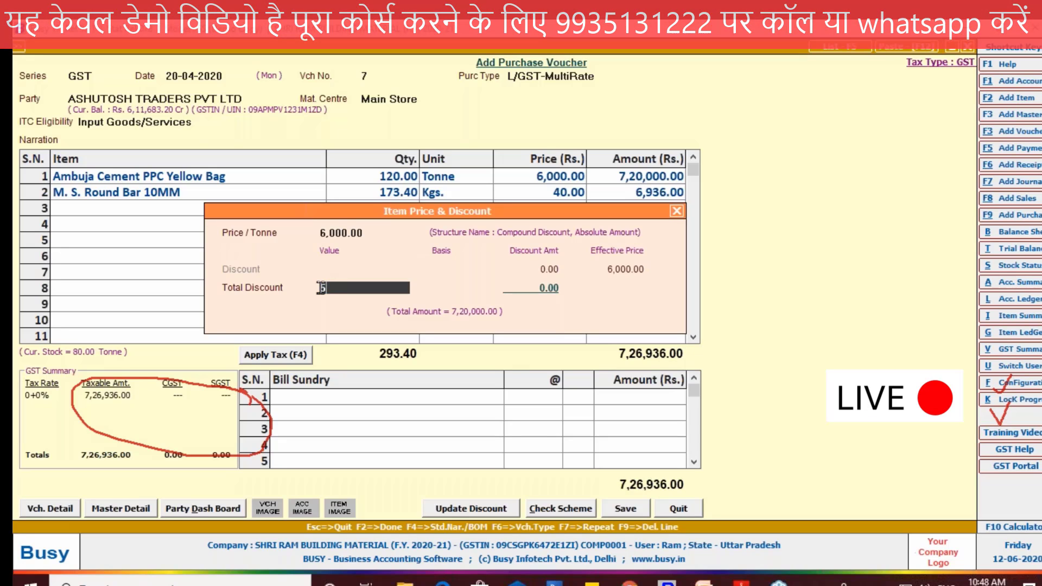
pyautogui.write('500')
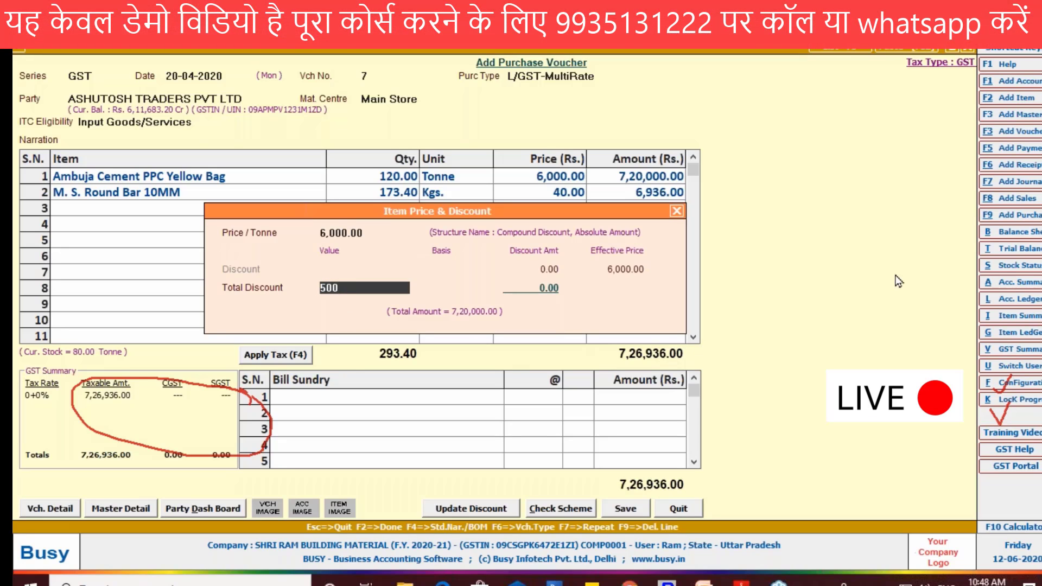
pyautogui.press('Return')
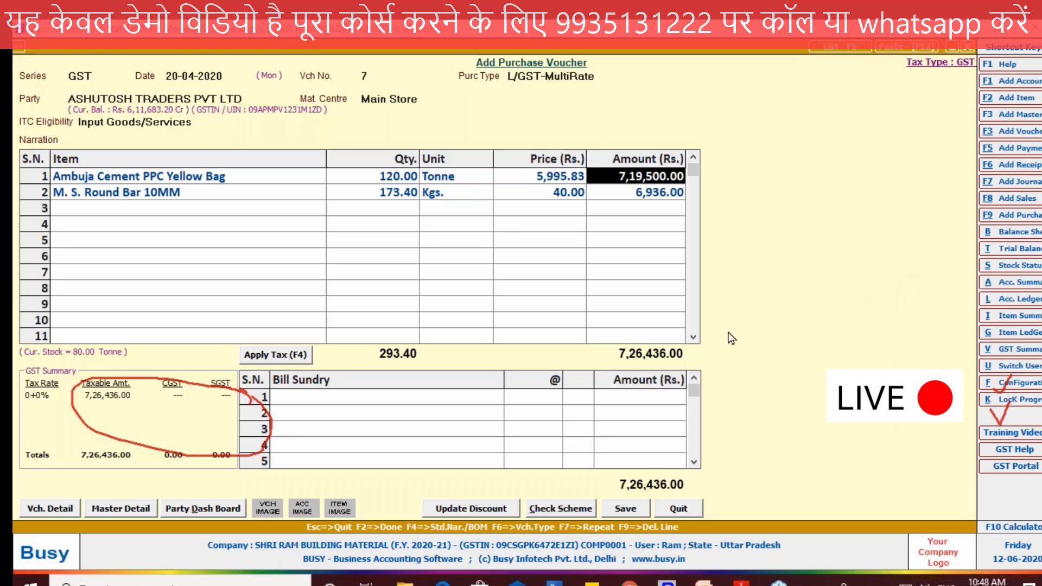
# Step: Replace the cement line's total discount with a discount amount of 60,000.00, keeping the price at 6,000 per tonne
pyautogui.click(392, 180)
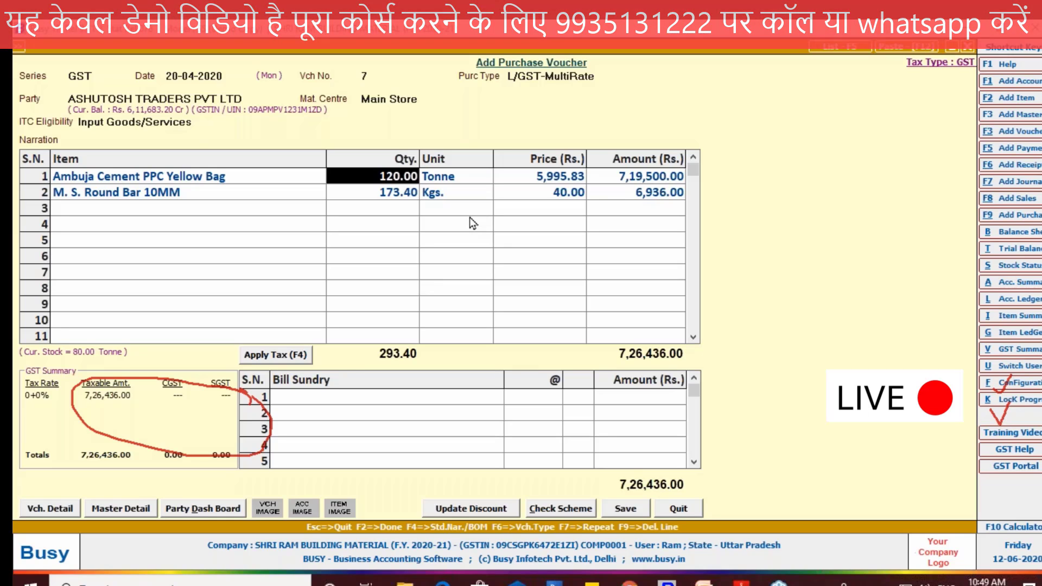
pyautogui.press('Return')
pyautogui.press('Return')
pyautogui.press('Return')
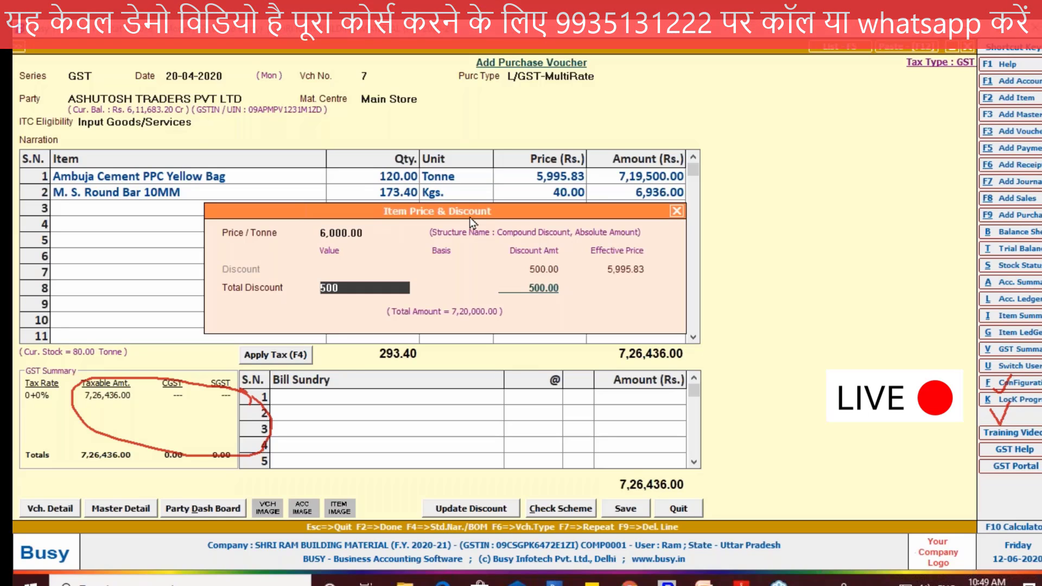
pyautogui.press('BackSpace')
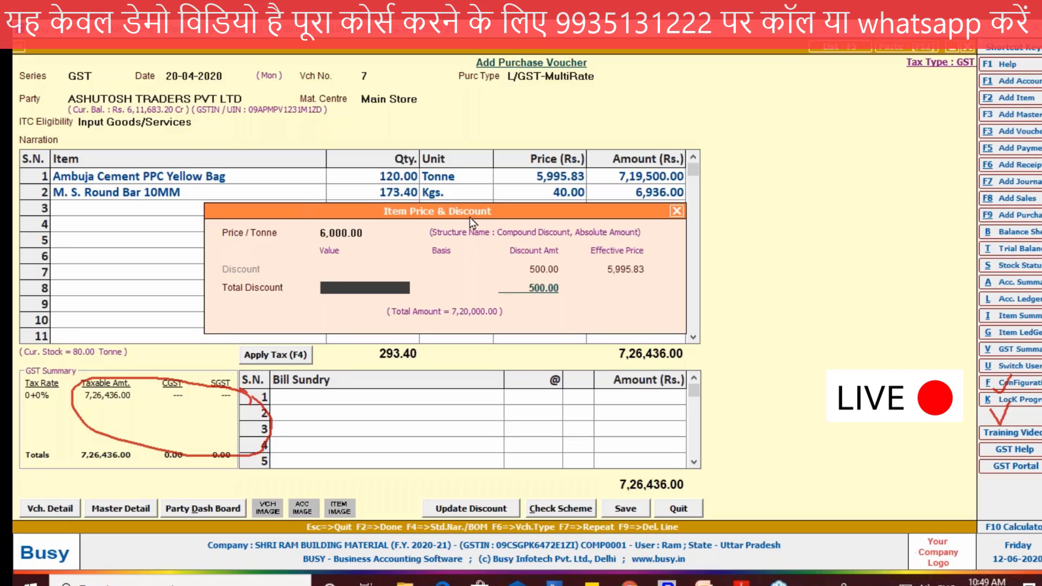
pyautogui.click(373, 229)
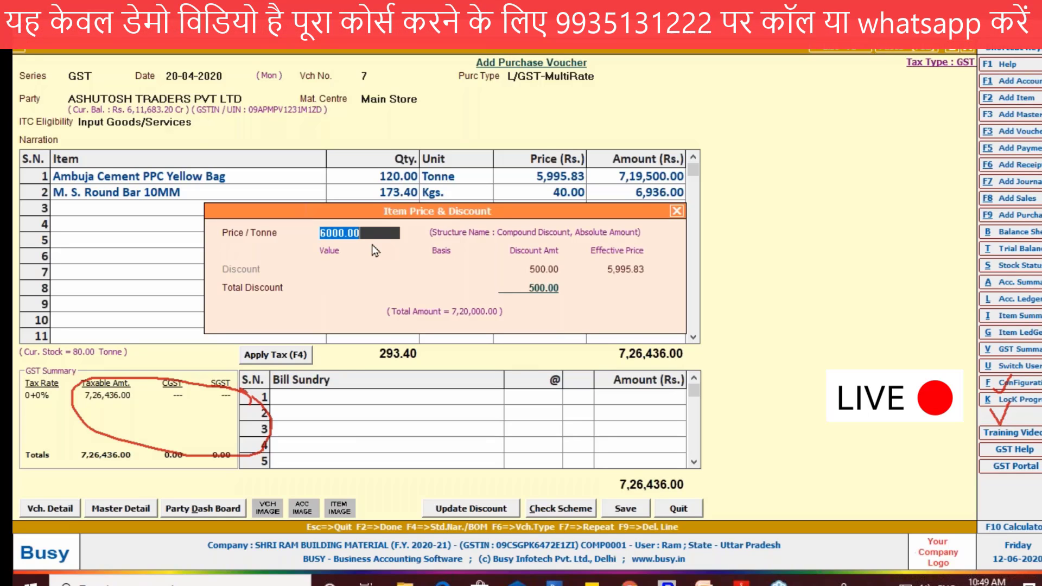
pyautogui.press('Return')
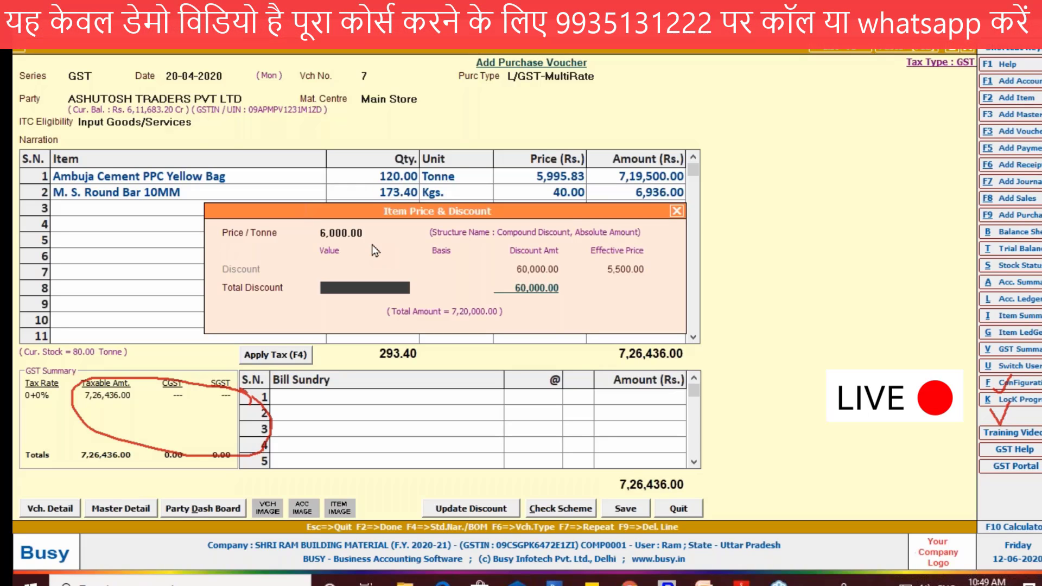
pyautogui.click(678, 211)
pyautogui.press('Return')
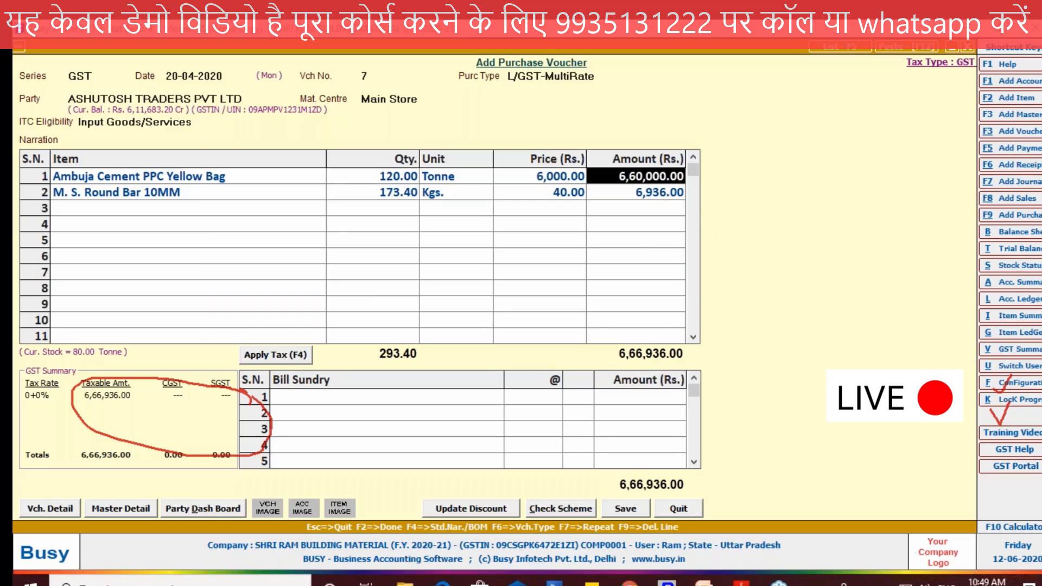
pyautogui.press('Return')
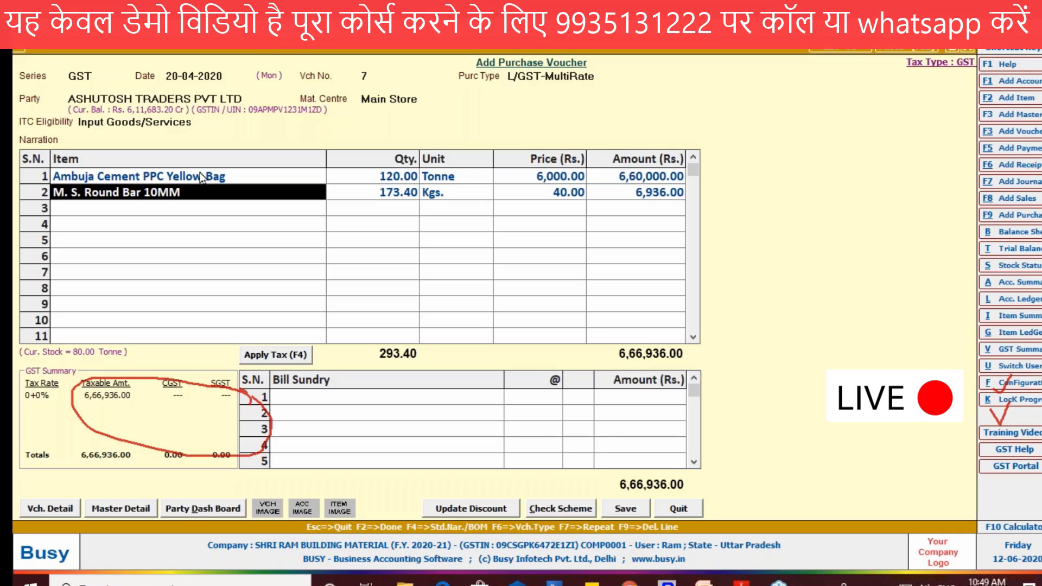
# Step: Reapply the cement line's price and discount details, and select the M. S. Round Bar 10MM line
pyautogui.press('Up')
pyautogui.press('Return')
pyautogui.press('Return')
pyautogui.press('Return')
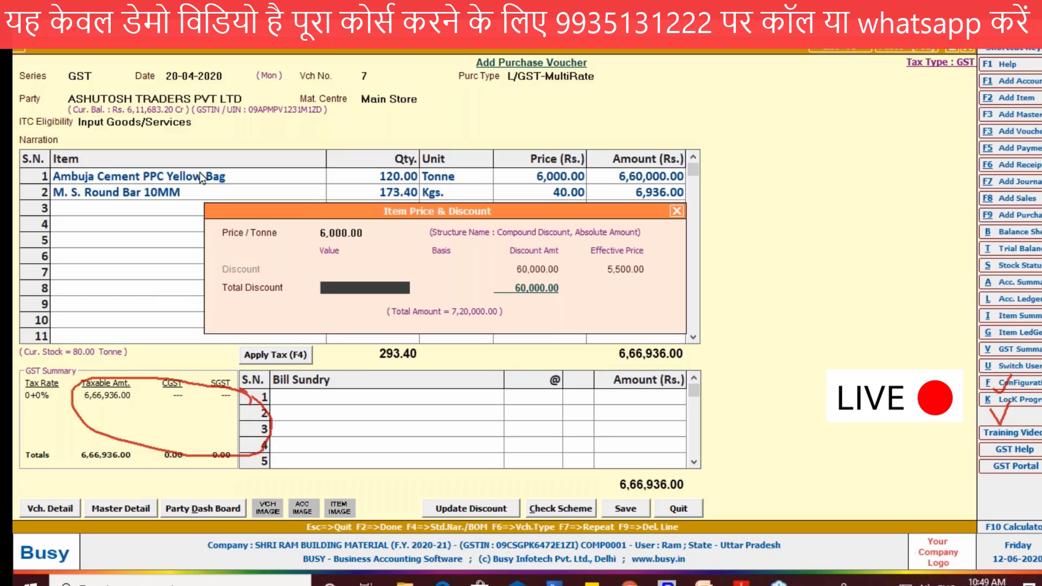
pyautogui.press('Return')
pyautogui.press('Return')
pyautogui.press('Down')
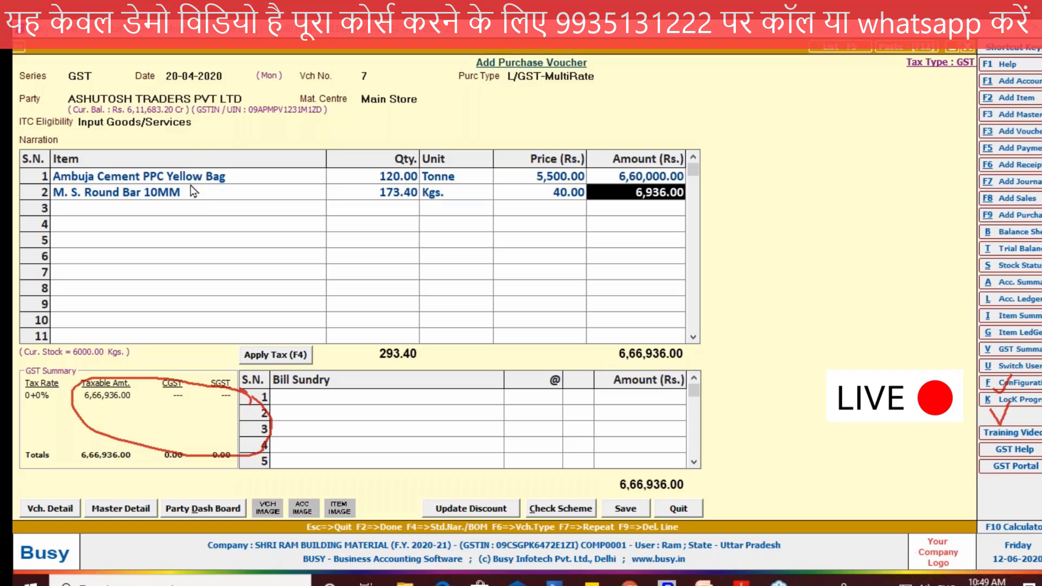
pyautogui.click(190, 182)
pyautogui.click(190, 195)
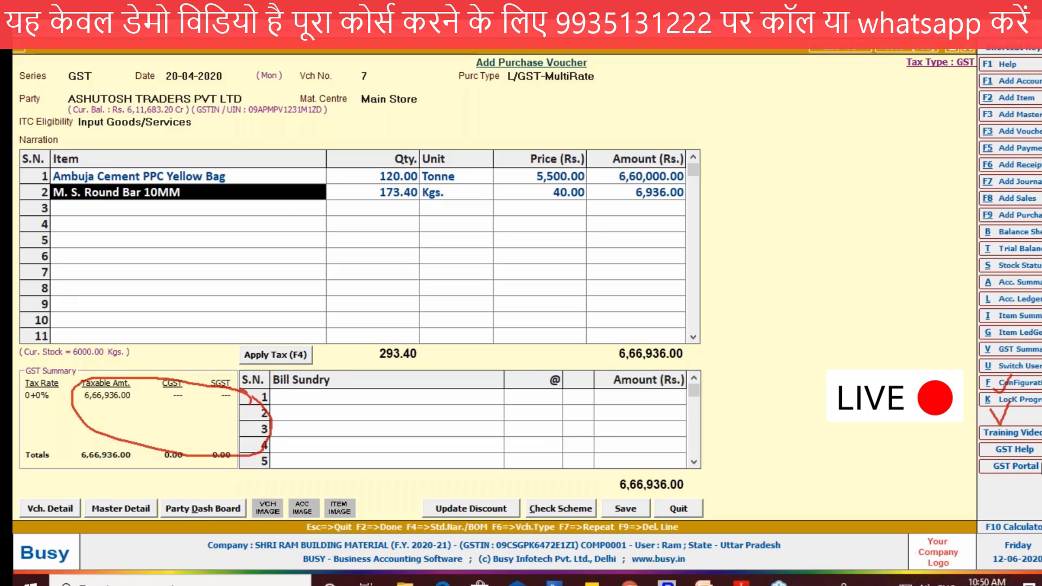
# Step: Circle Apply Tax, clear the markings, and apply the GST taxes to both item lines of the purchase voucher
pyautogui.click(1041, 465)
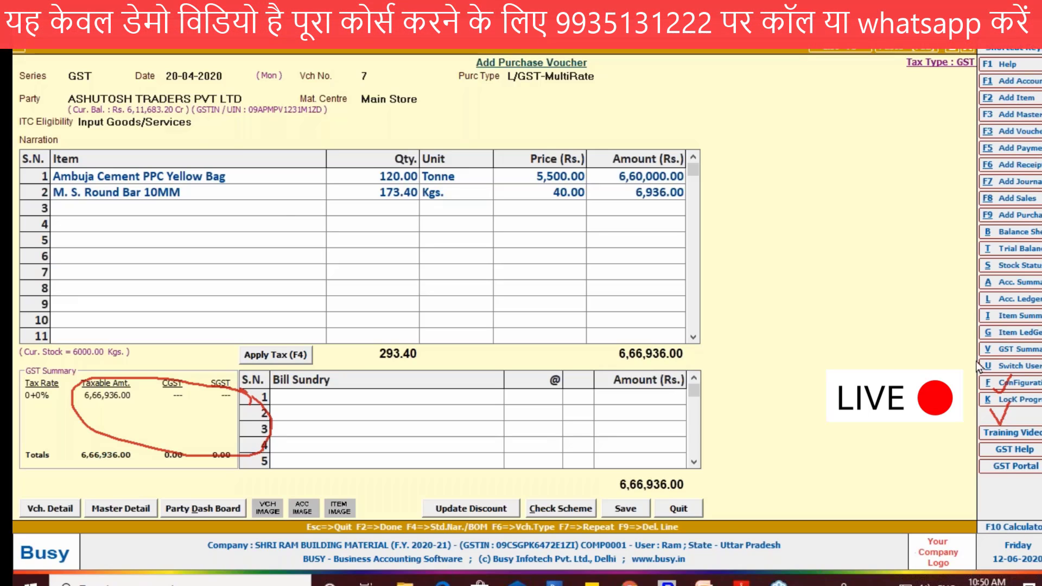
pyautogui.moveTo(318, 342); pyautogui.dragTo(250, 366)
pyautogui.moveTo(321, 361); pyautogui.dragTo(319, 339)
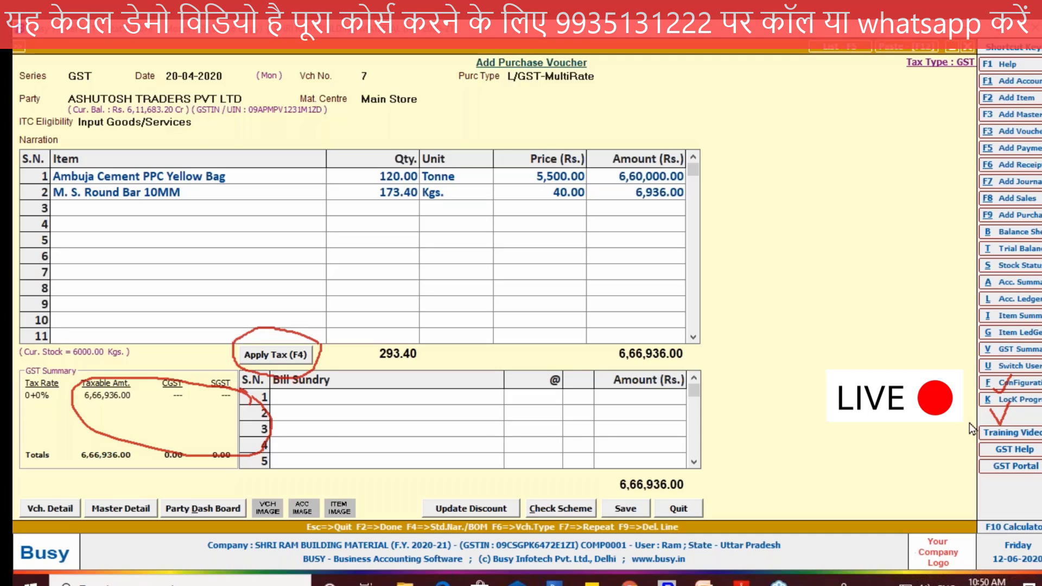
pyautogui.press('Escape')
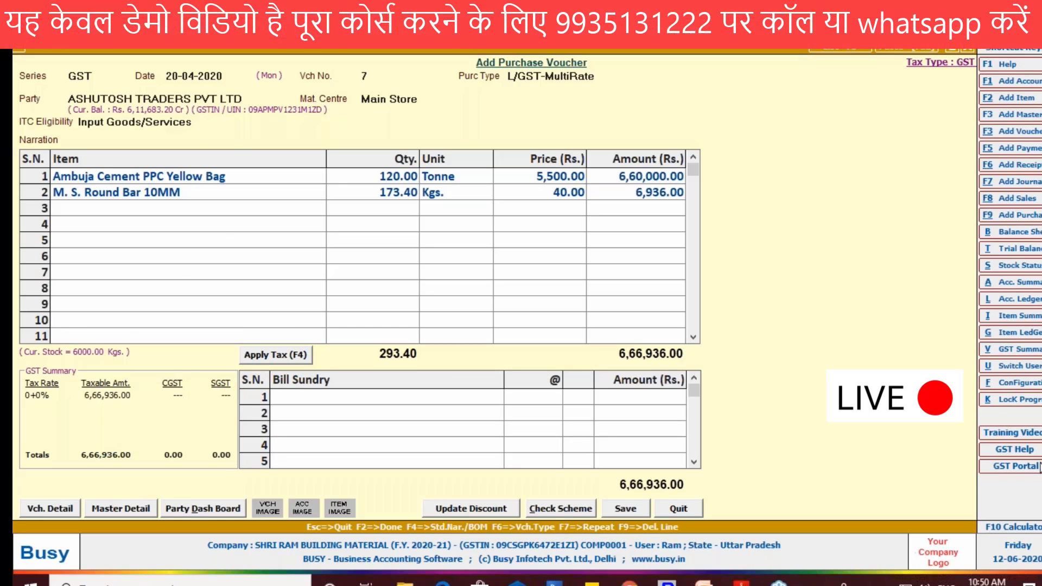
pyautogui.press('F4')
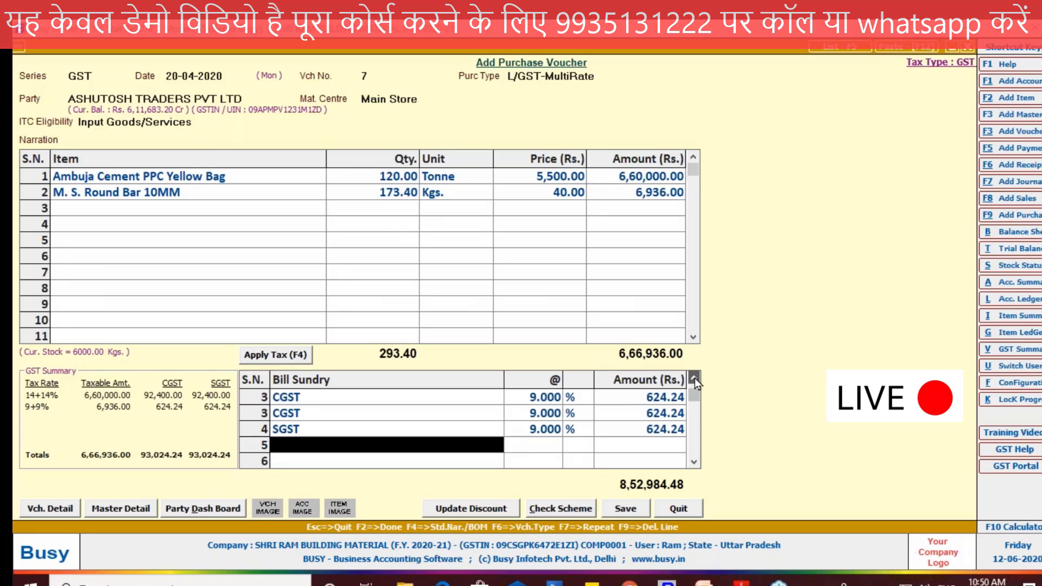
pyautogui.click(695, 378)
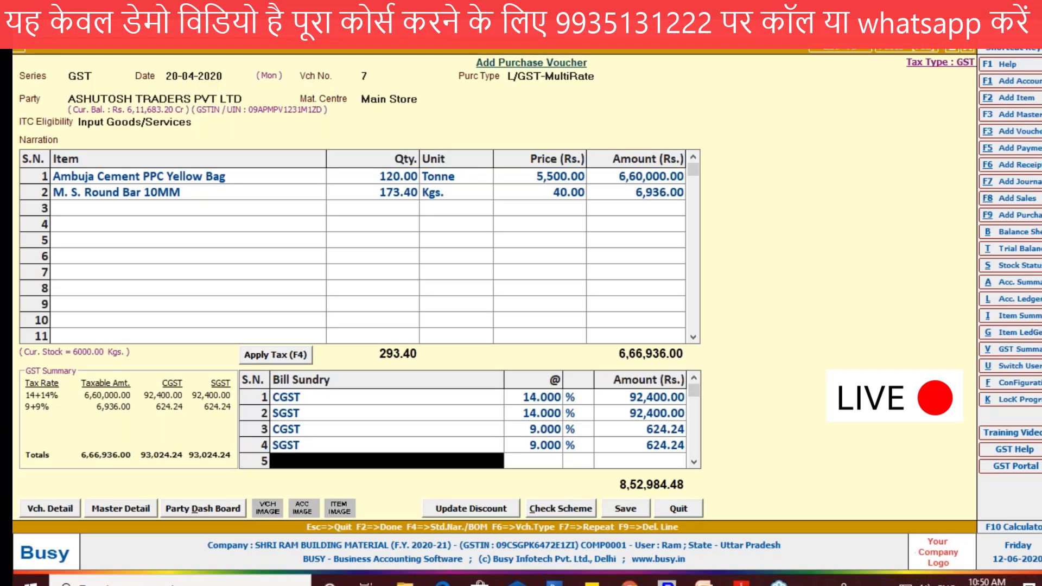
# Step: Mark the Ambuja Cement item and circle the 14% and 9% CGST/SGST pairs among the bill sundries
pyautogui.moveTo(227, 179); pyautogui.dragTo(239, 175)
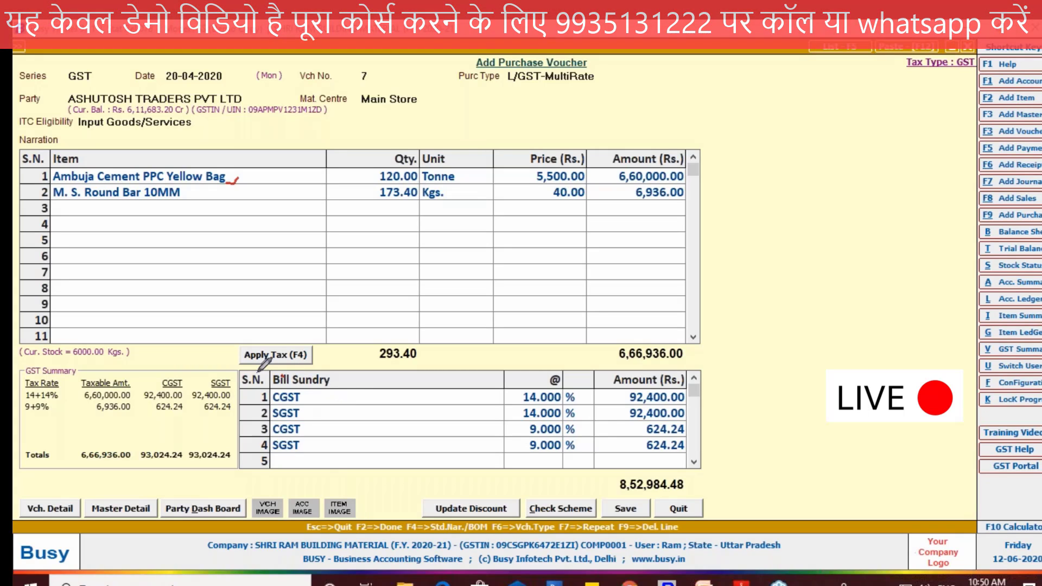
pyautogui.moveTo(605, 396)
pyautogui.mouseDown()
pyautogui.moveTo(302, 370)
pyautogui.moveTo(605, 395)
pyautogui.mouseUp()
pyautogui.moveTo(275, 424); pyautogui.dragTo(293, 467)
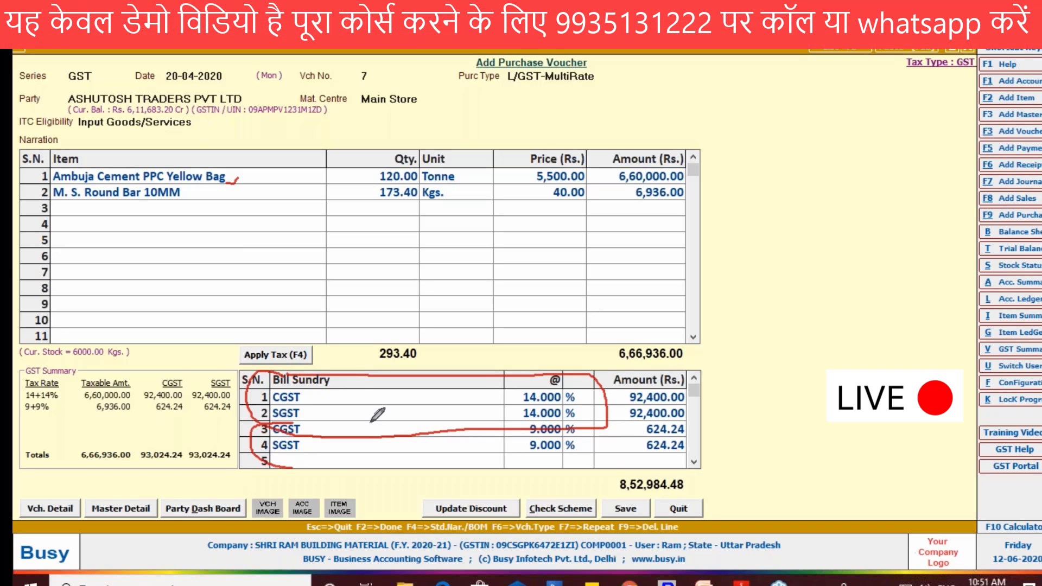
pyautogui.moveTo(543, 423)
pyautogui.mouseDown()
pyautogui.moveTo(559, 462)
pyautogui.moveTo(347, 464)
pyautogui.moveTo(282, 454)
pyautogui.mouseUp()
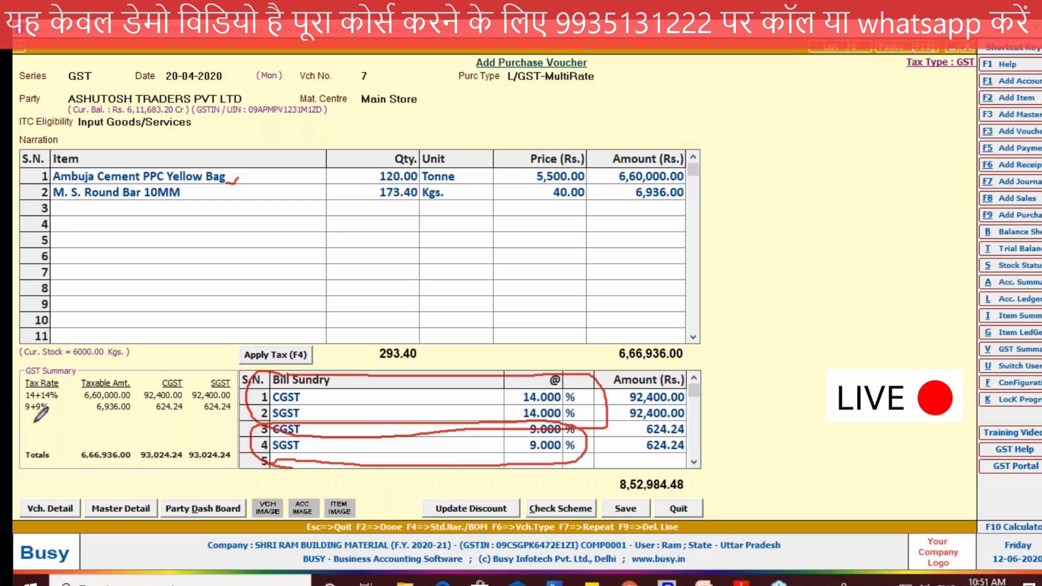
# Step: Circle the Tax Rate, Taxable Amt., CGST and SGST columns in the GST Summary
pyautogui.moveTo(29, 420)
pyautogui.mouseDown()
pyautogui.moveTo(22, 380)
pyautogui.moveTo(57, 375)
pyautogui.moveTo(64, 399)
pyautogui.moveTo(30, 421)
pyautogui.mouseUp()
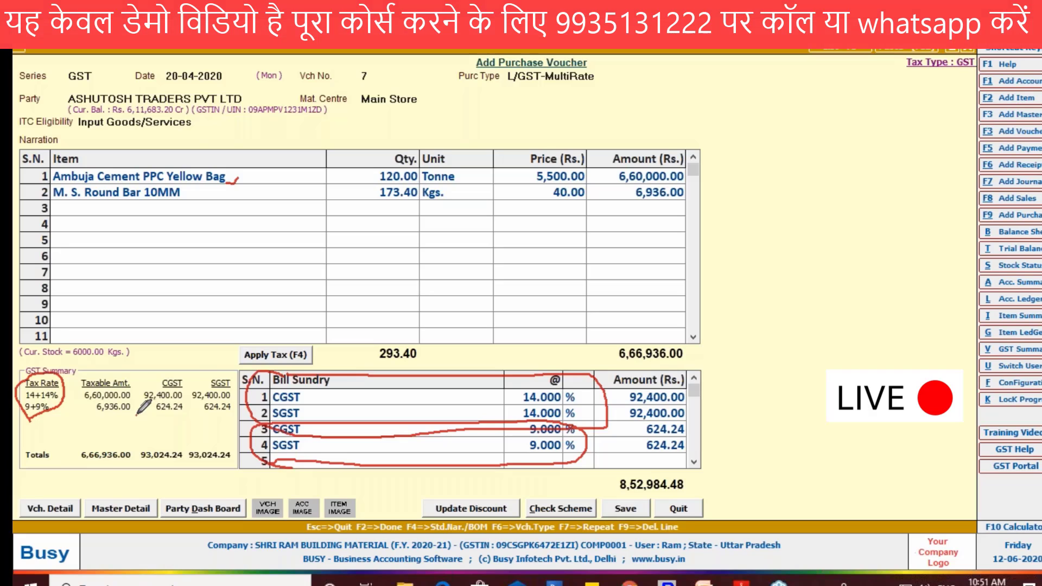
pyautogui.moveTo(137, 415); pyautogui.dragTo(137, 380)
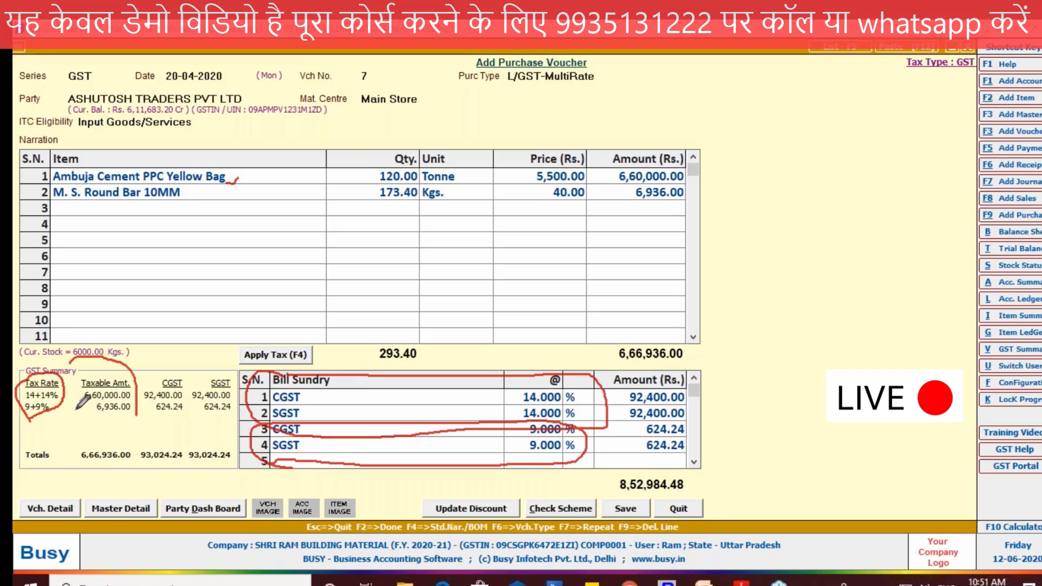
pyautogui.moveTo(73, 376)
pyautogui.mouseDown()
pyautogui.moveTo(159, 419)
pyautogui.moveTo(188, 374)
pyautogui.moveTo(192, 412)
pyautogui.moveTo(158, 415)
pyautogui.mouseUp()
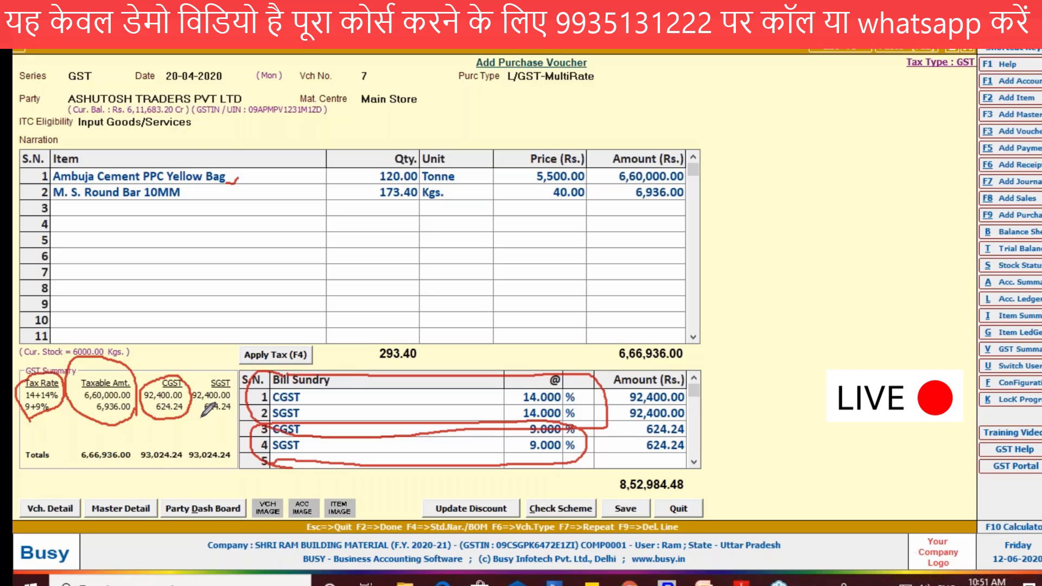
pyautogui.moveTo(245, 369)
pyautogui.mouseDown()
pyautogui.moveTo(251, 412)
pyautogui.moveTo(205, 419)
pyautogui.moveTo(194, 380)
pyautogui.mouseUp()
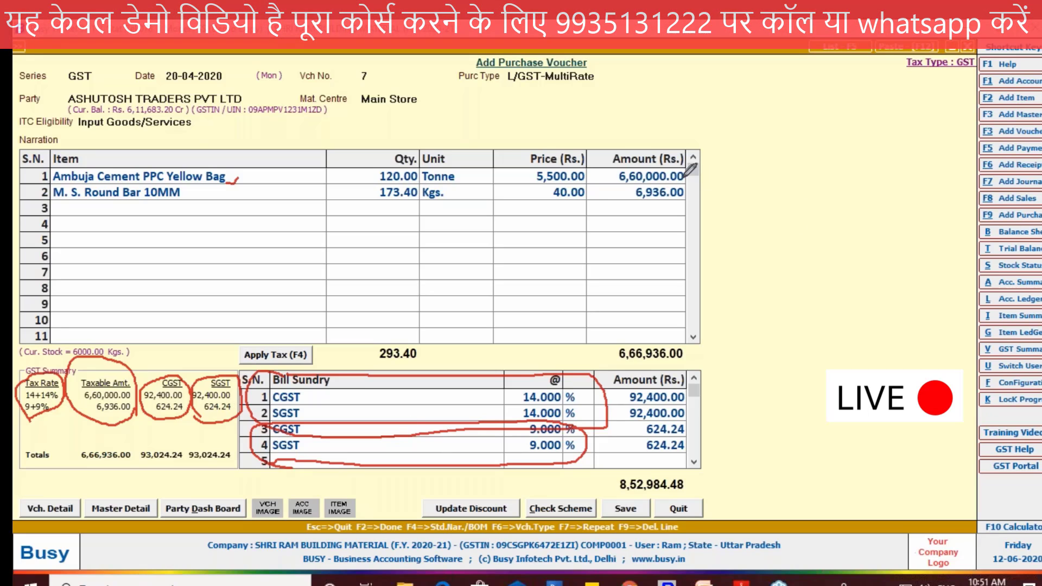
# Step: Draw lines linking the item amounts to the taxable amounts and the summary taxes to the bill sundry amounts, and clear the markings
pyautogui.moveTo(683, 178); pyautogui.dragTo(694, 196)
pyautogui.moveTo(194, 317)
pyautogui.mouseDown()
pyautogui.moveTo(133, 380)
pyautogui.moveTo(139, 401)
pyautogui.moveTo(180, 358)
pyautogui.moveTo(432, 305)
pyautogui.mouseUp()
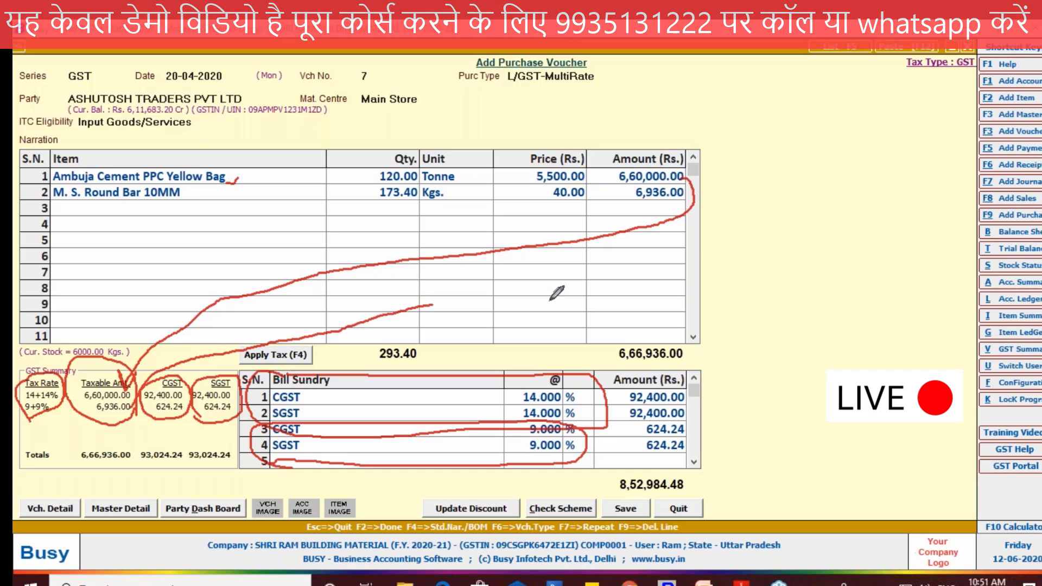
pyautogui.moveTo(556, 293)
pyautogui.mouseDown()
pyautogui.moveTo(708, 239)
pyautogui.moveTo(700, 189)
pyautogui.mouseUp()
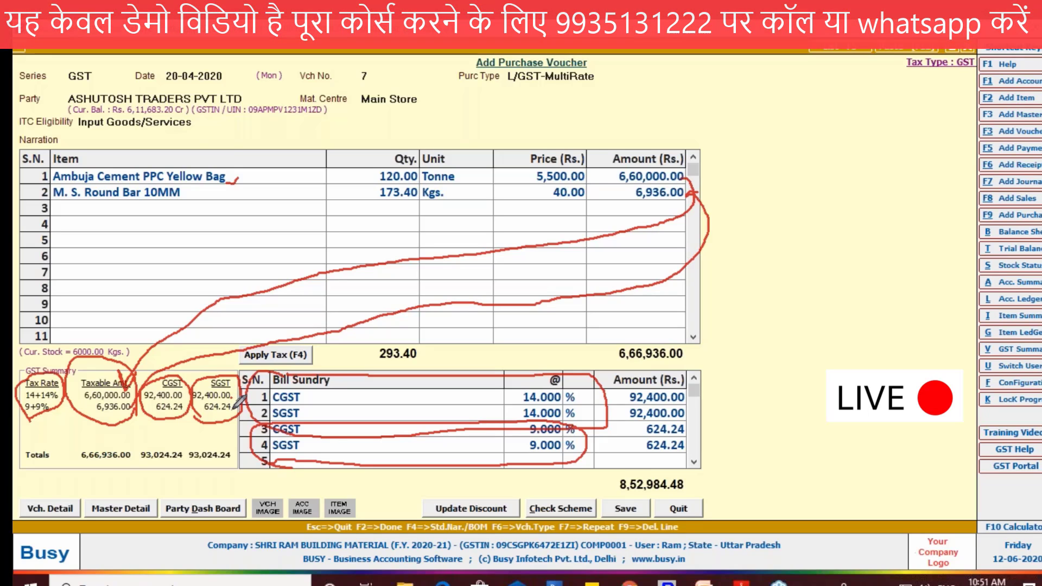
pyautogui.moveTo(234, 403)
pyautogui.mouseDown()
pyautogui.moveTo(434, 491)
pyautogui.moveTo(471, 488)
pyautogui.mouseUp()
pyautogui.moveTo(641, 396); pyautogui.dragTo(623, 413)
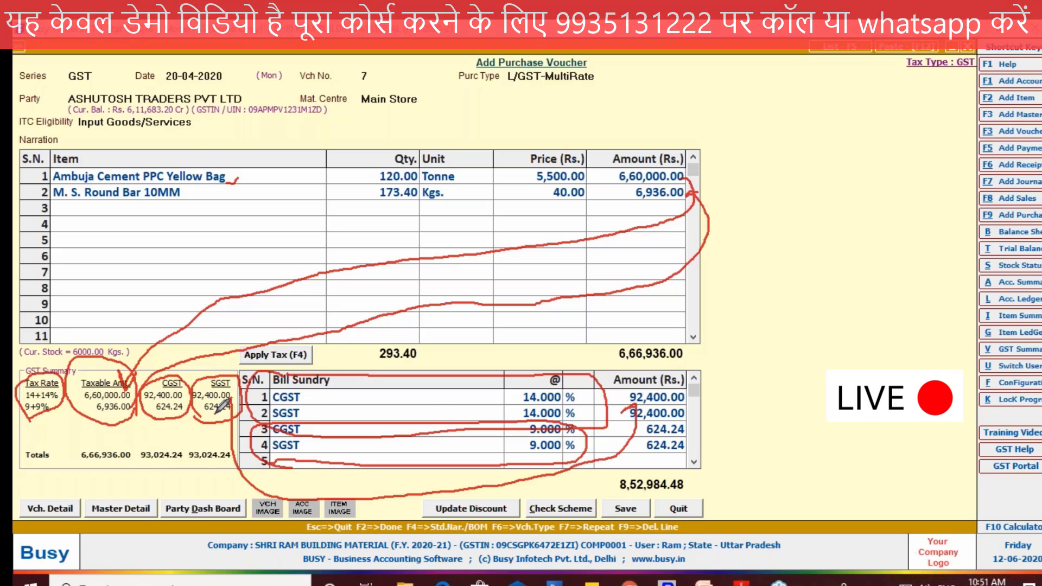
pyautogui.moveTo(221, 406); pyautogui.dragTo(639, 446)
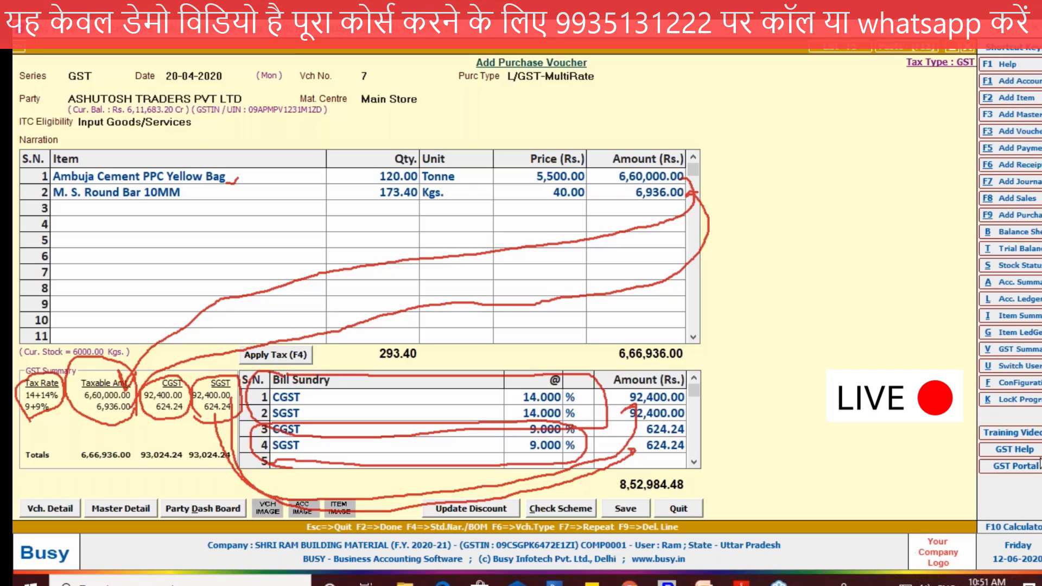
pyautogui.click(933, 423)
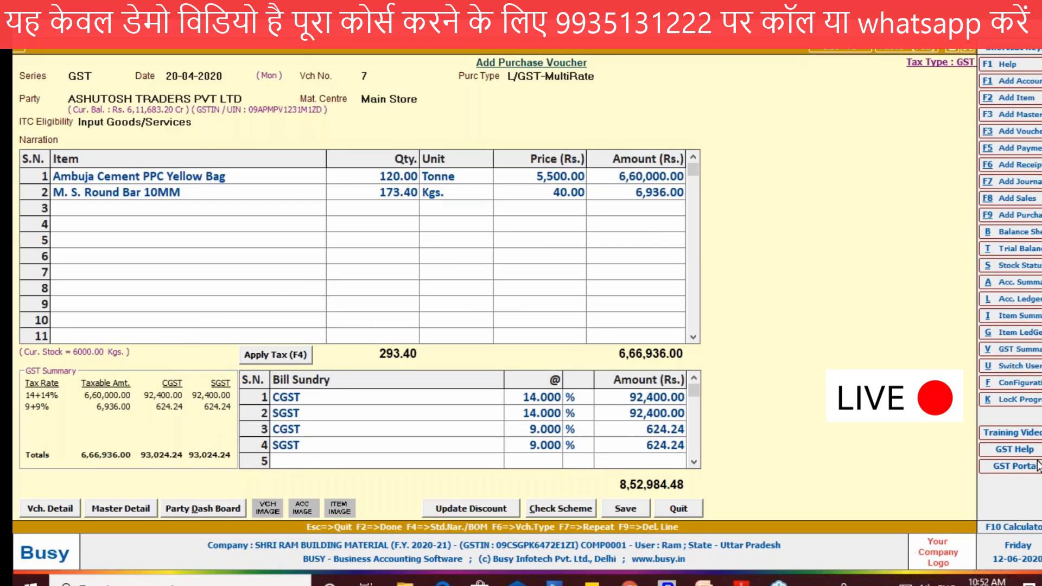
# Step: Switch to the PDF invoice in Adobe Reader, circle its grand total and compare it with the voucher total in Busy
pyautogui.click(742, 582)
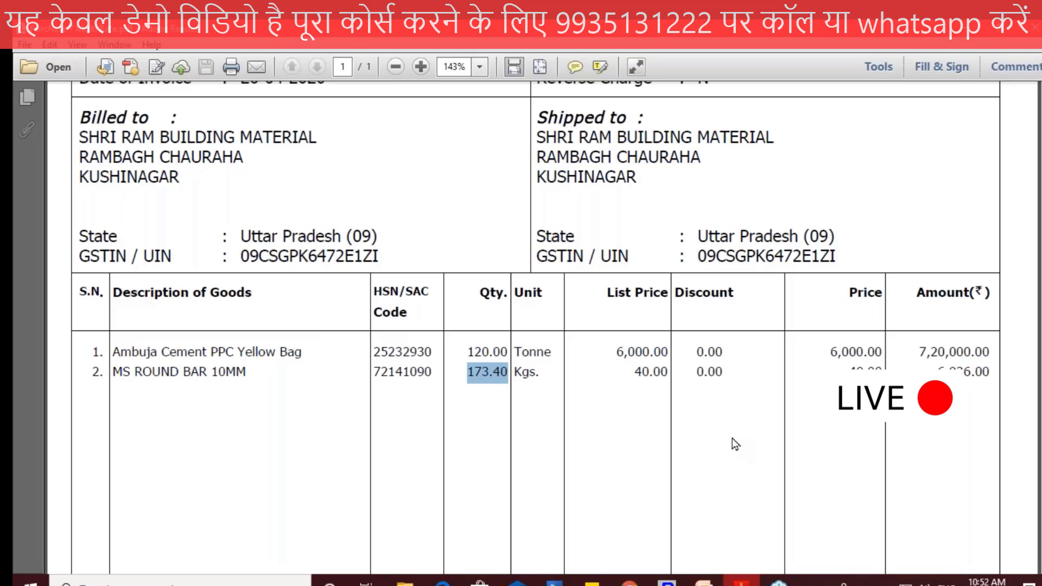
pyautogui.scroll(-5, 979, 357)
pyautogui.moveTo(972, 468); pyautogui.dragTo(996, 473)
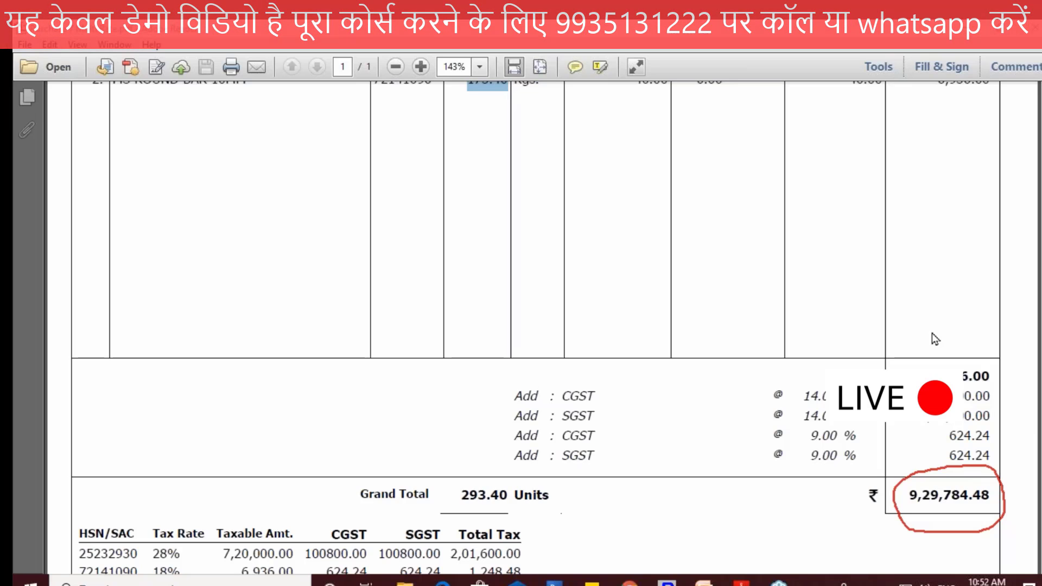
pyautogui.hotkey('alt', 'Tab')
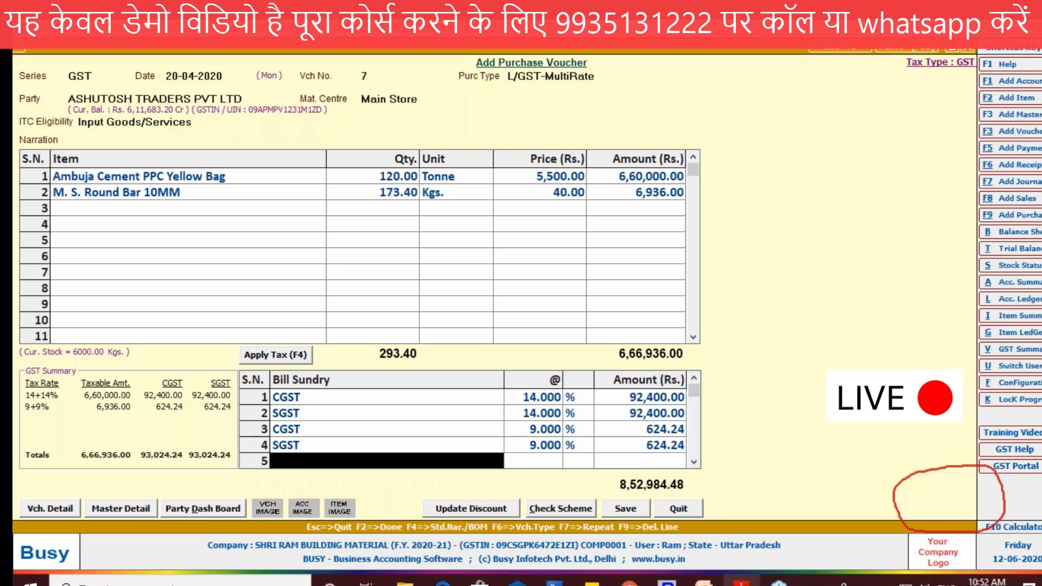
pyautogui.hotkey('alt', 'Tab')
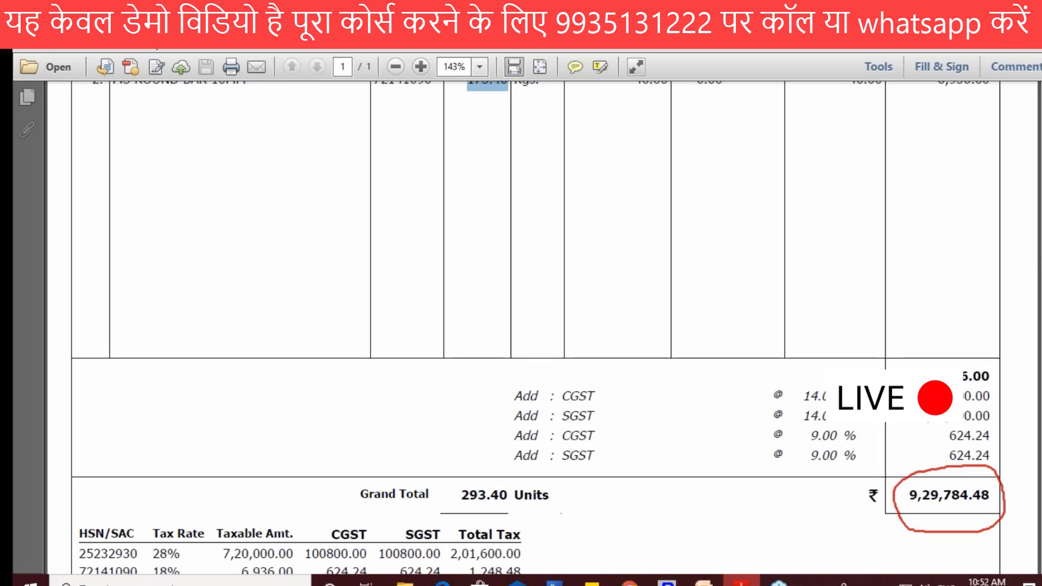
pyautogui.hotkey('alt', 'Tab')
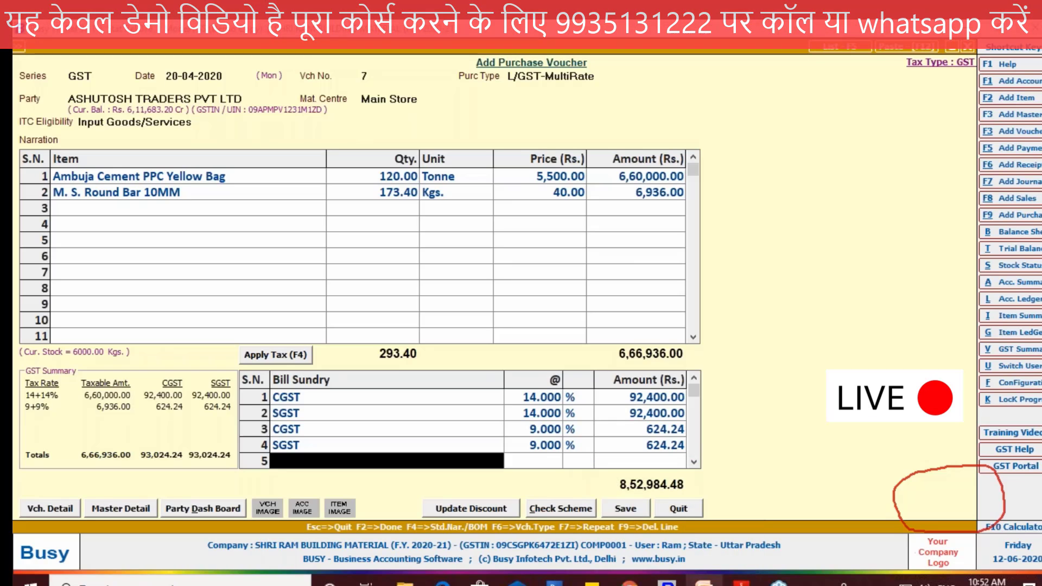
# Step: Highlight the Ambuja Cement list price on the PDF invoice in Adobe Reader and return to the voucher in Busy
pyautogui.hotkey('alt', 'Tab')
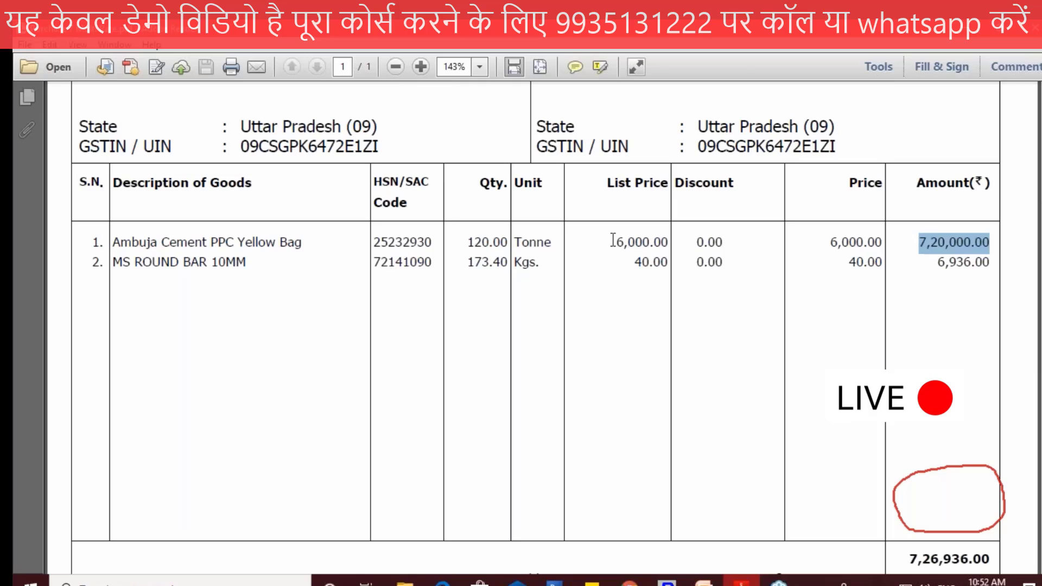
pyautogui.moveTo(618, 242); pyautogui.dragTo(669, 242)
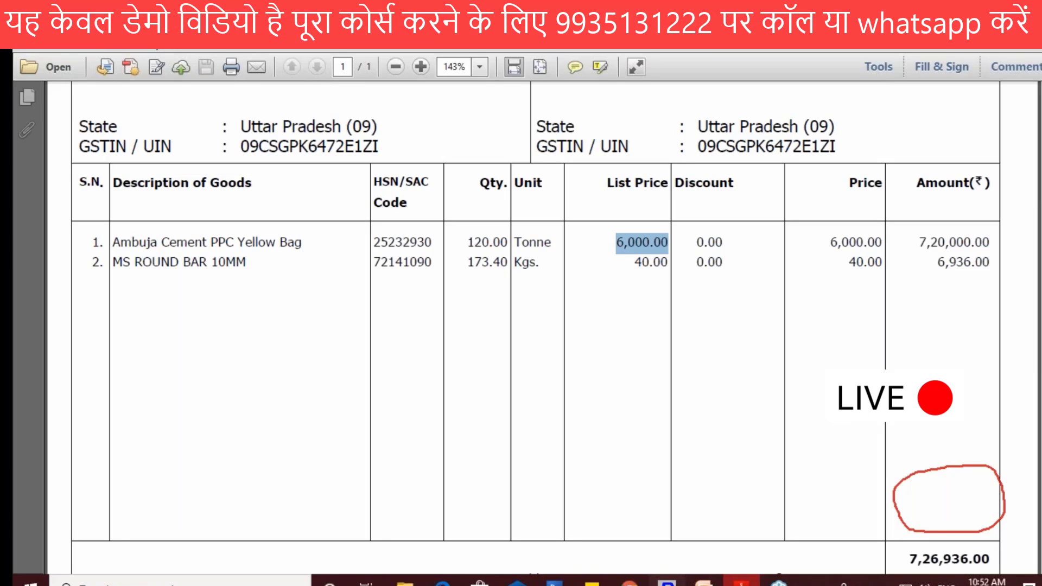
pyautogui.hotkey('alt', 'Tab')
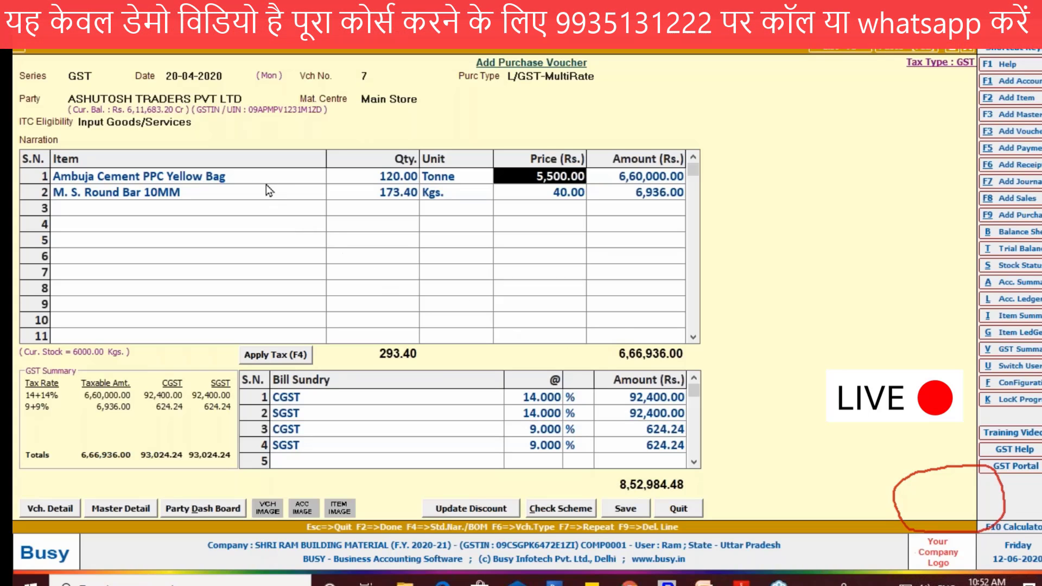
# Step: Re-enter 6000 as the Ambuja Cement line's price per tonne in its price and discount details
pyautogui.click(259, 175)
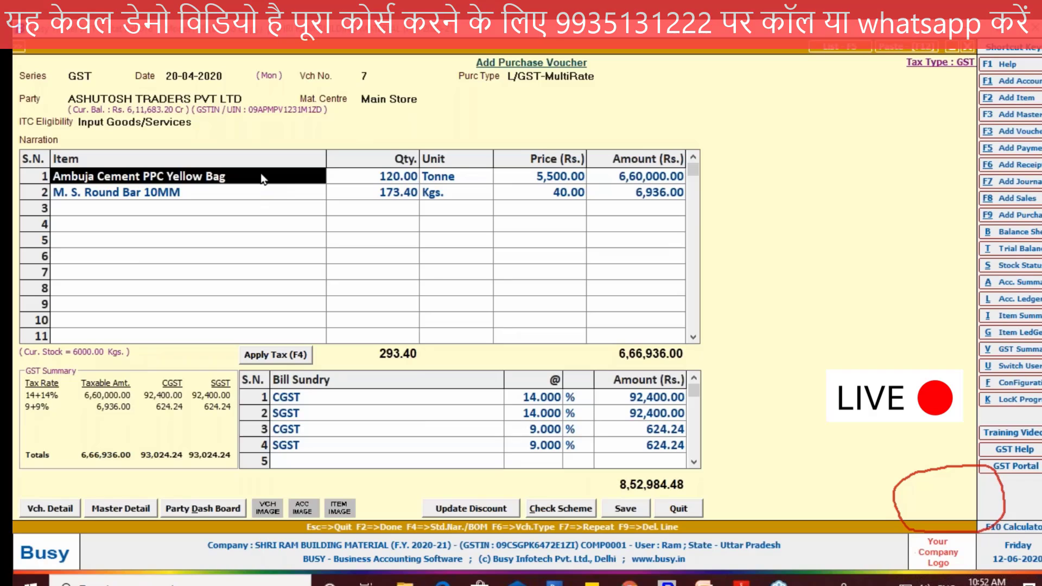
pyautogui.press('Return')
pyautogui.press('Return')
pyautogui.press('Return')
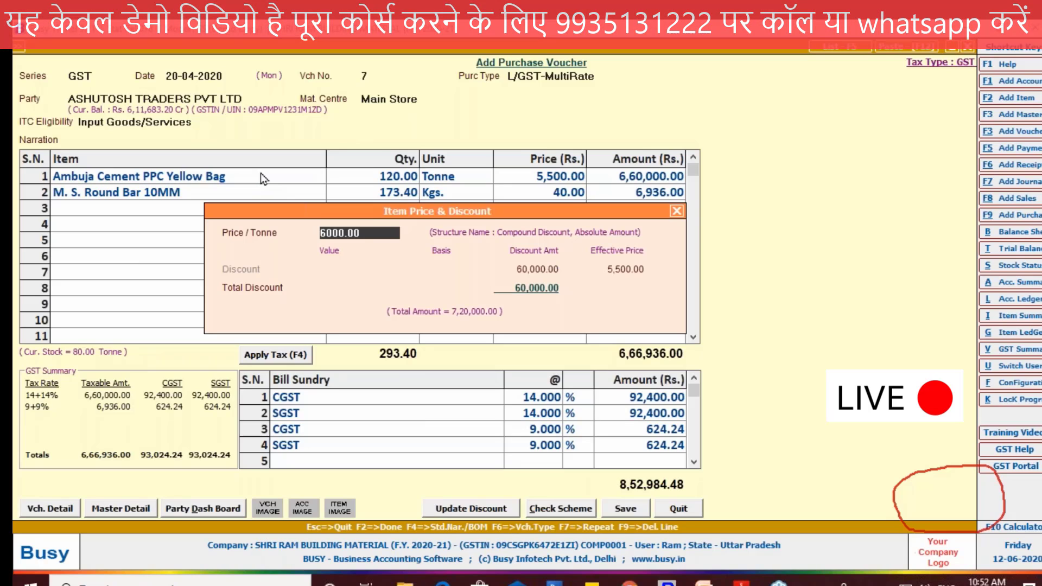
pyautogui.write('600')
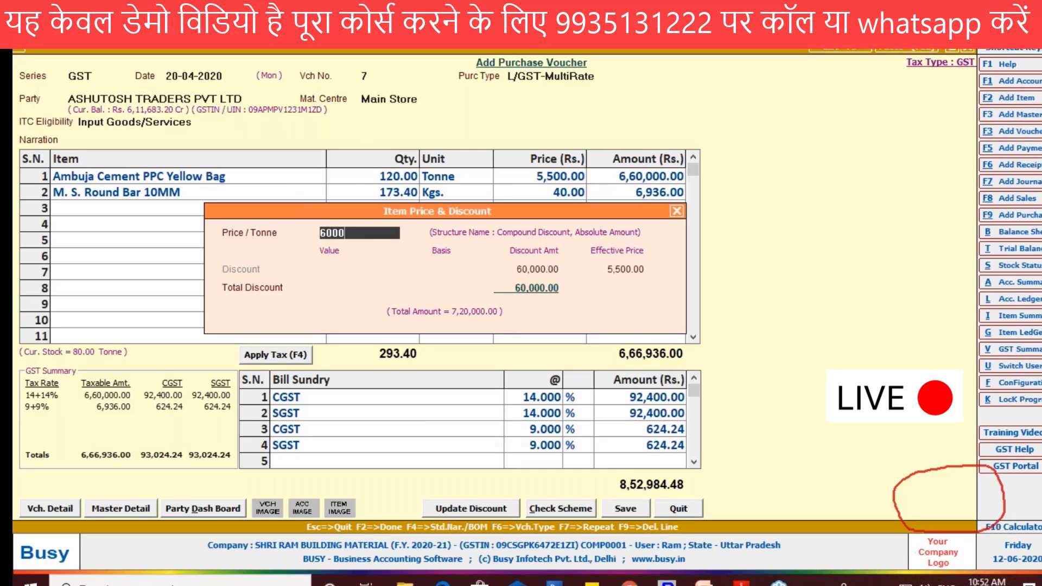
pyautogui.press('Return')
pyautogui.press('Return')
pyautogui.press('Return')
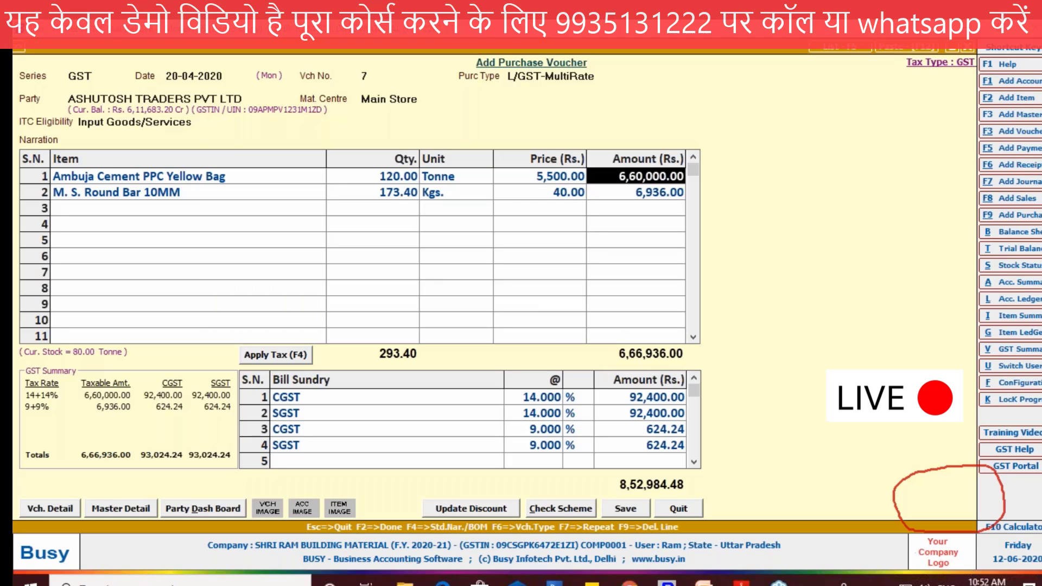
# Step: Set the Ambuja Cement line's price to 6,000.00 directly in the item grid, and switch to the PDF invoice in Adobe Reader
pyautogui.click(560, 179)
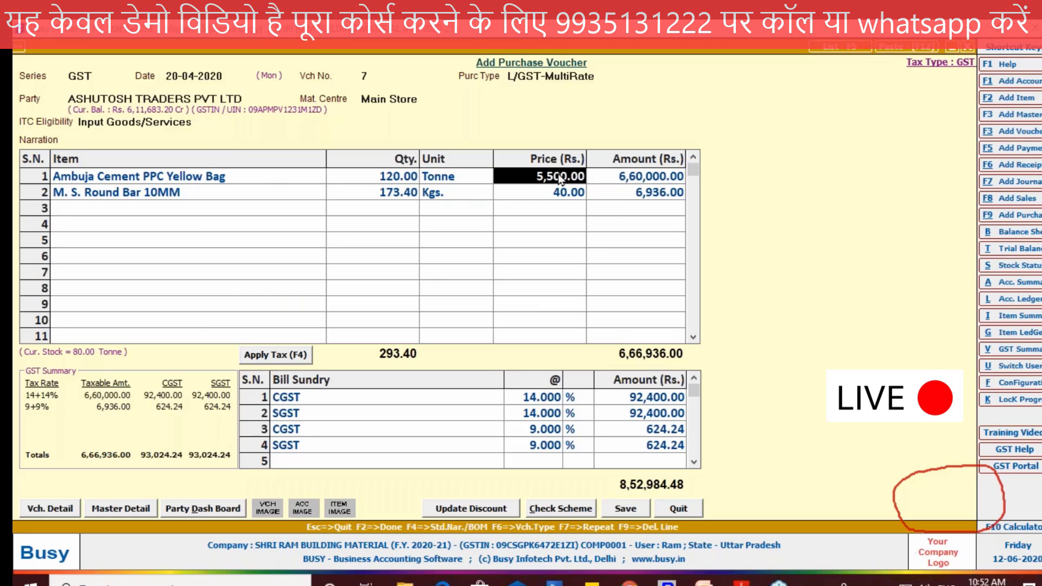
pyautogui.write('6000')
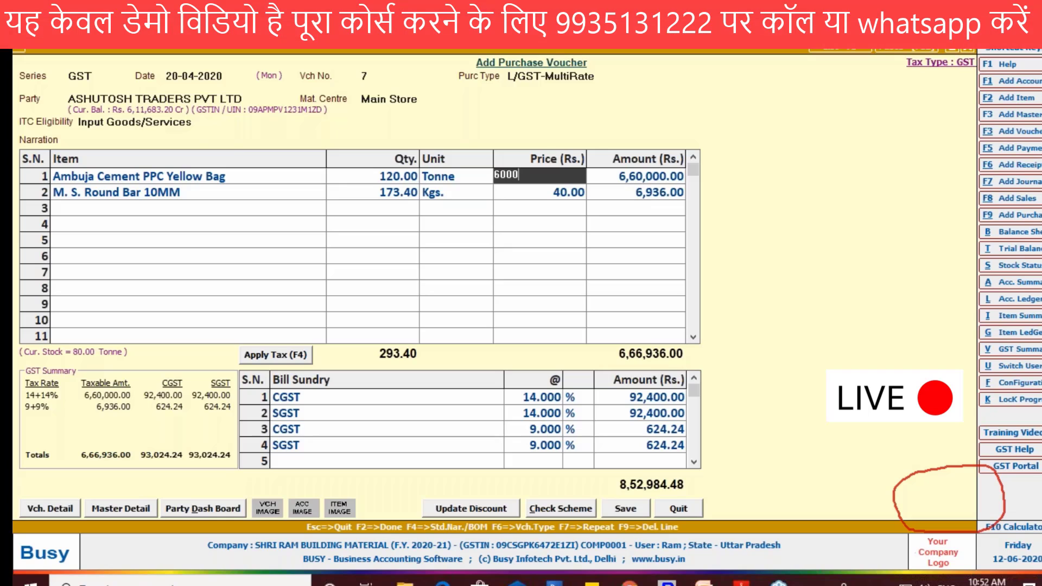
pyautogui.press('Return')
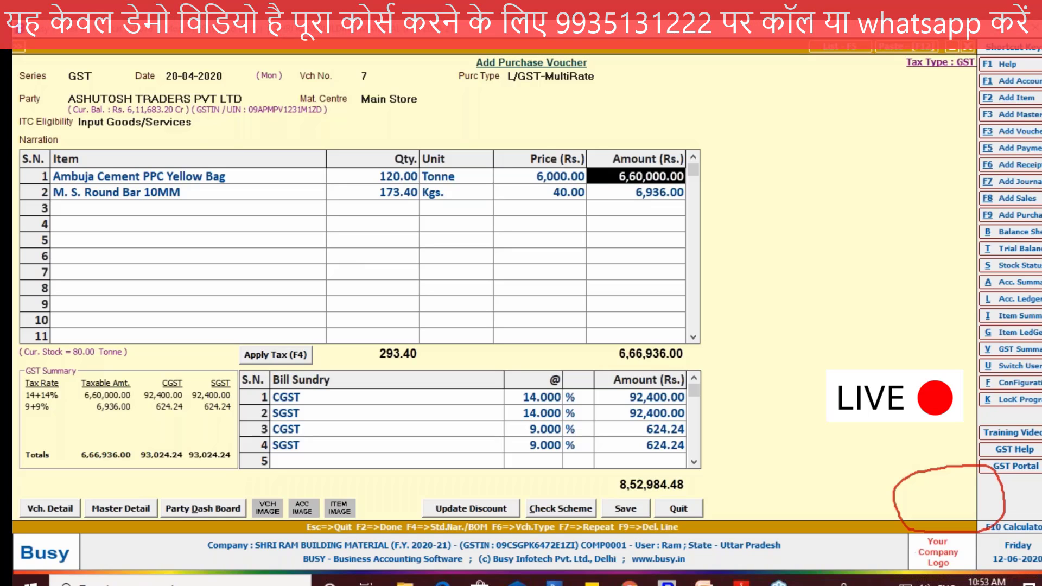
pyautogui.press('Return')
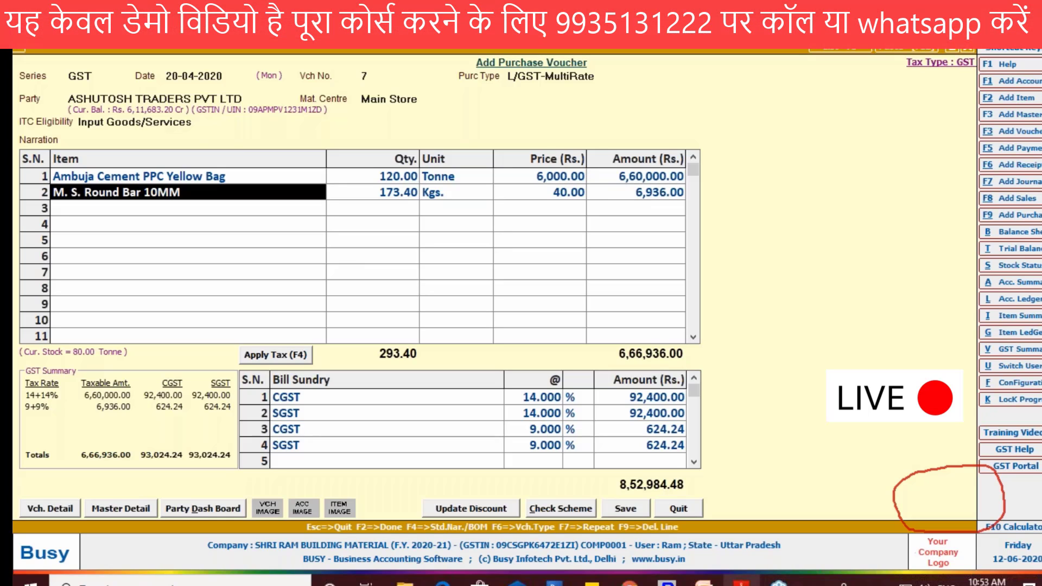
pyautogui.press('Return')
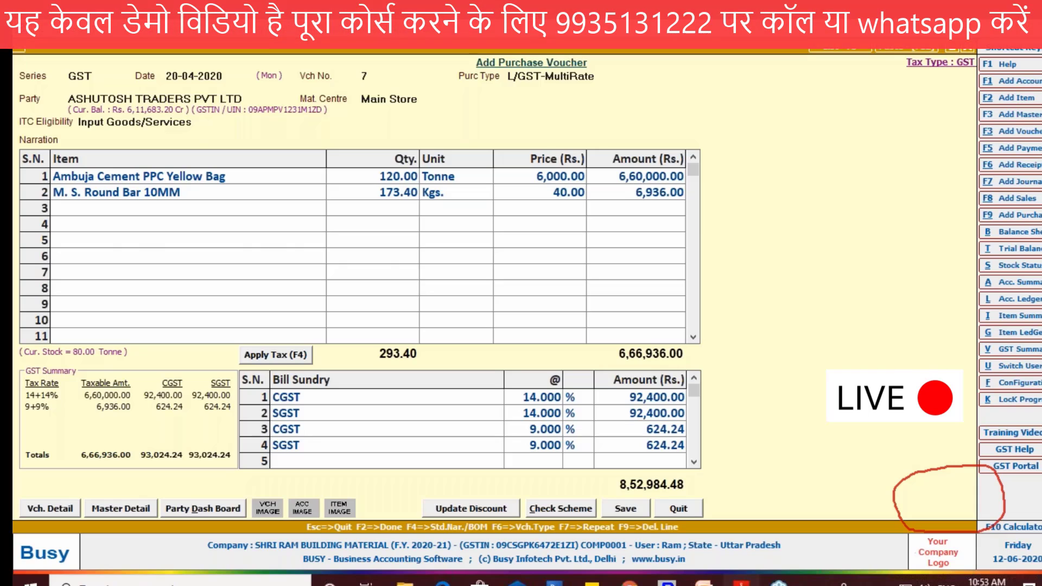
pyautogui.hotkey('alt', 'Tab')
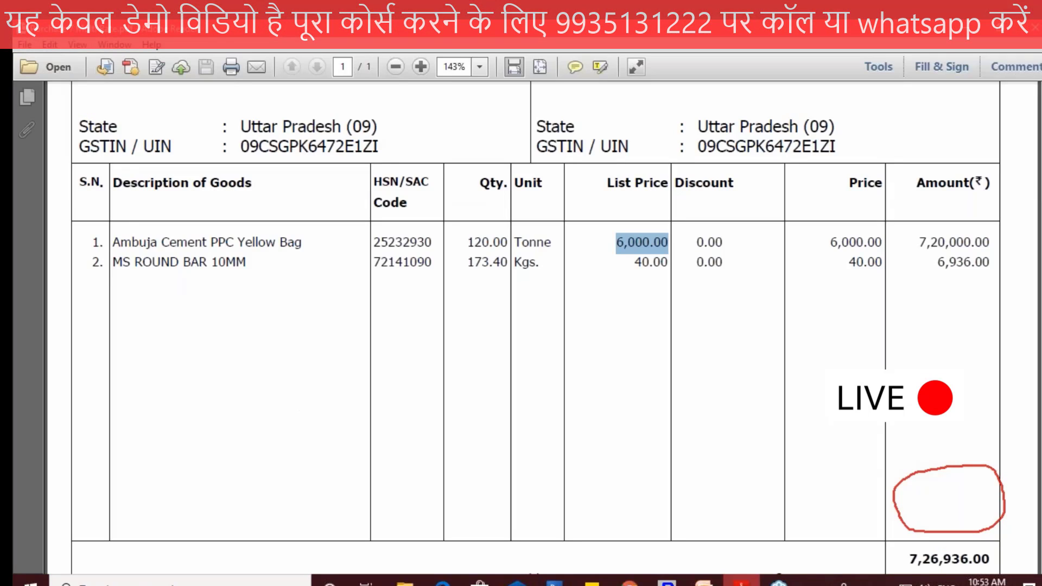
# Step: Compare the grand total and GST amounts on the PDF invoice in Adobe Reader with the purchase voucher totals in Busy
pyautogui.scroll(-3, 914, 506)
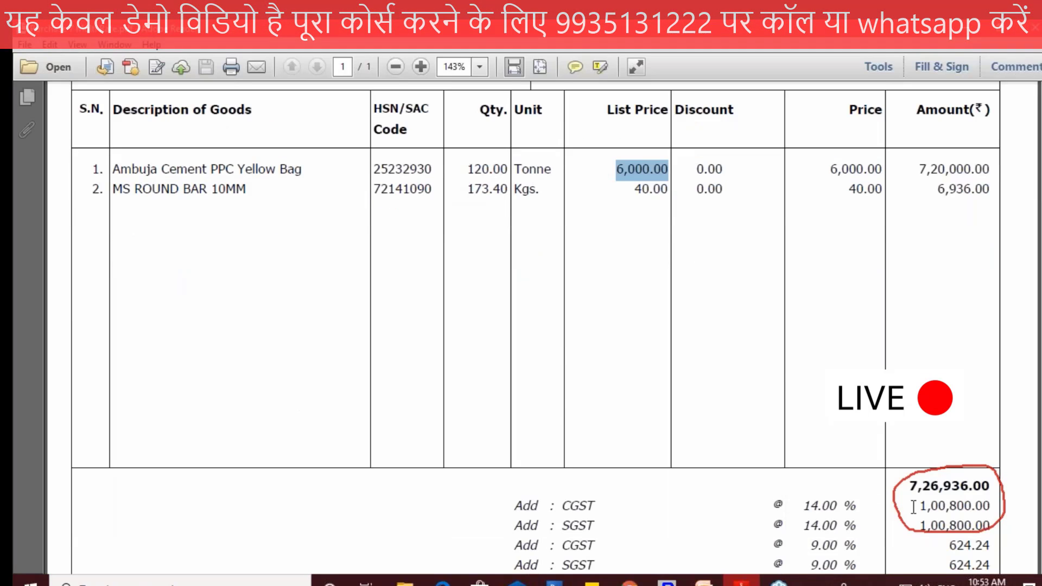
pyautogui.scroll(-6, 913, 507)
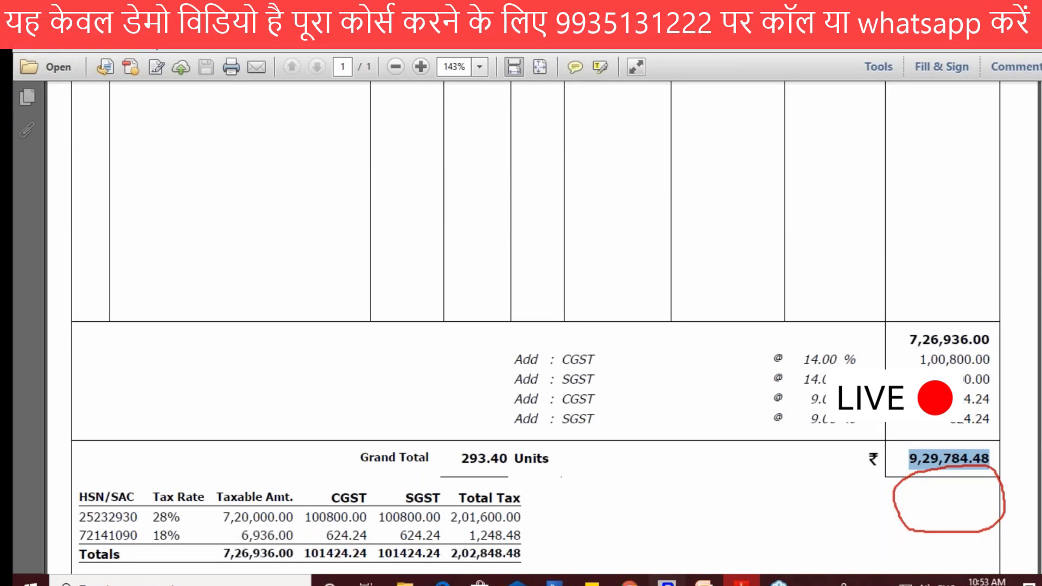
pyautogui.click(667, 584)
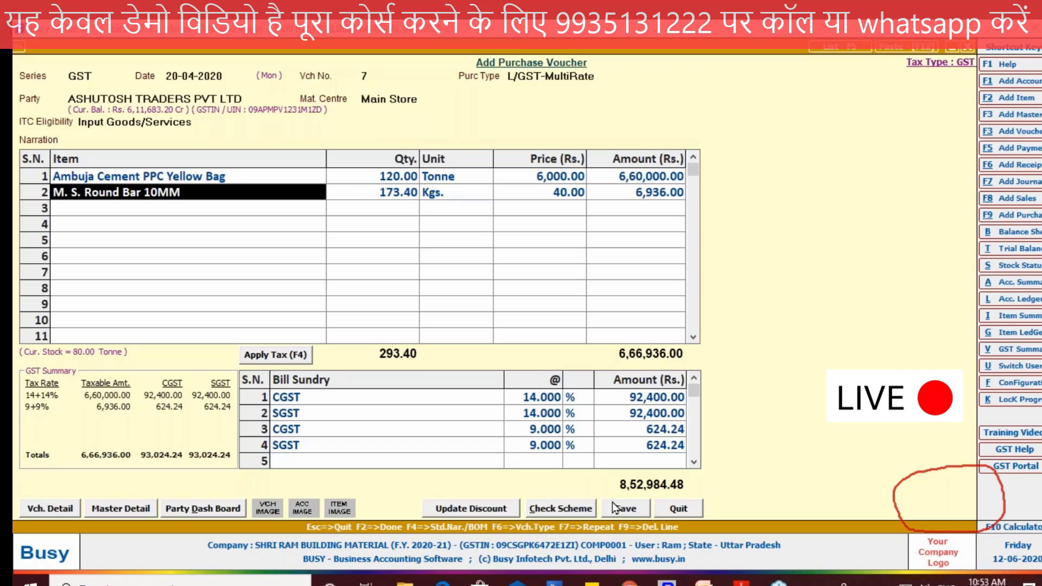
pyautogui.click(741, 583)
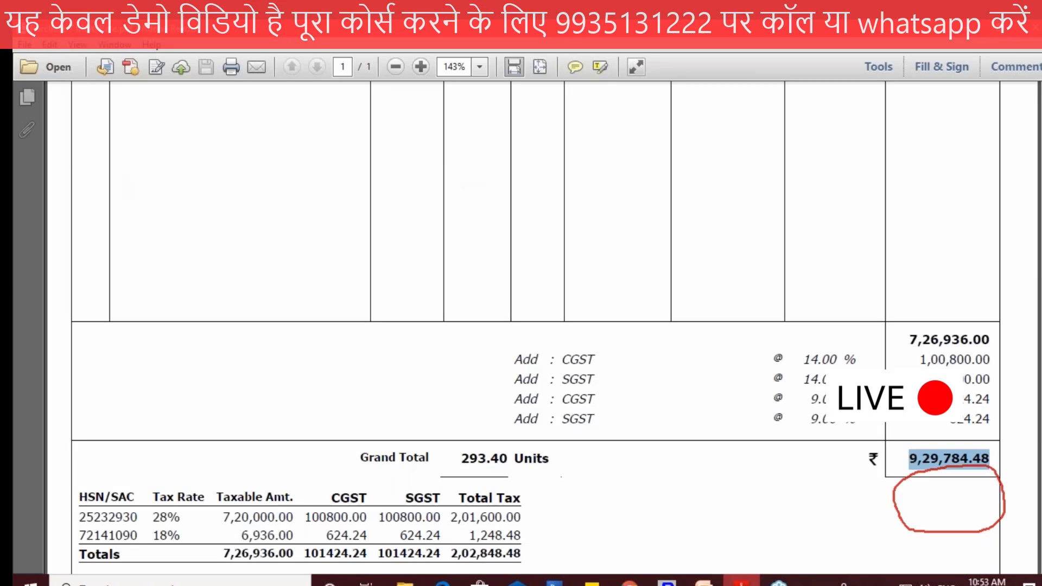
pyautogui.hotkey('alt', 'Tab')
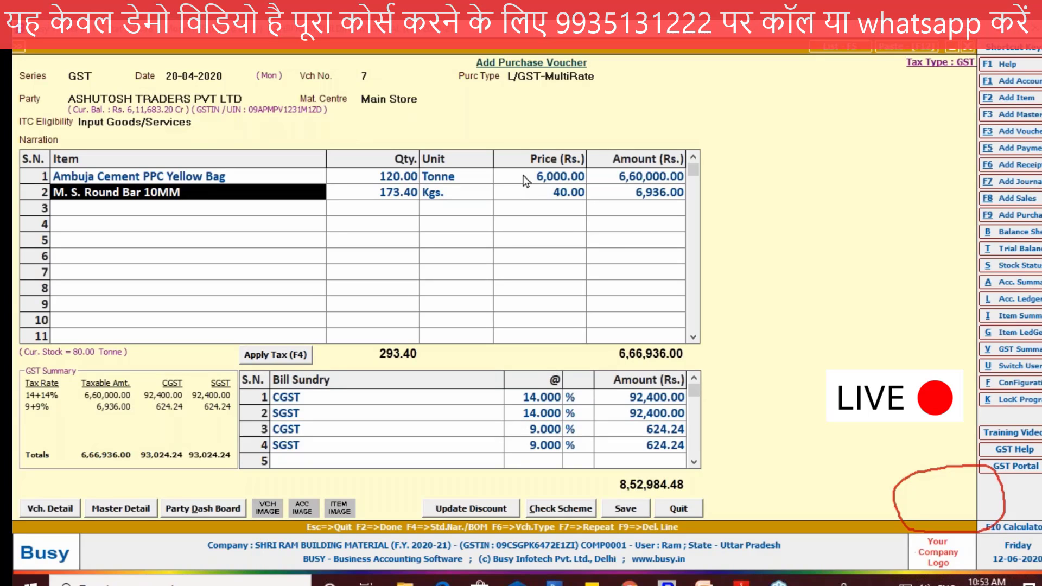
# Step: Open the built-in calculator and place it beside the item grid so the Ambuja Cement line stays readable
pyautogui.click(525, 180)
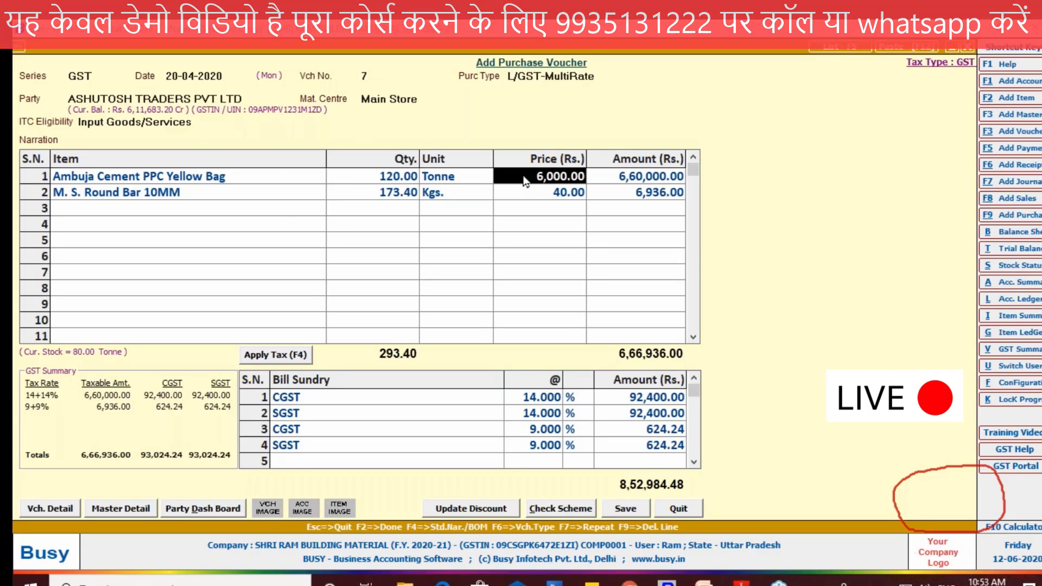
pyautogui.click(281, 179)
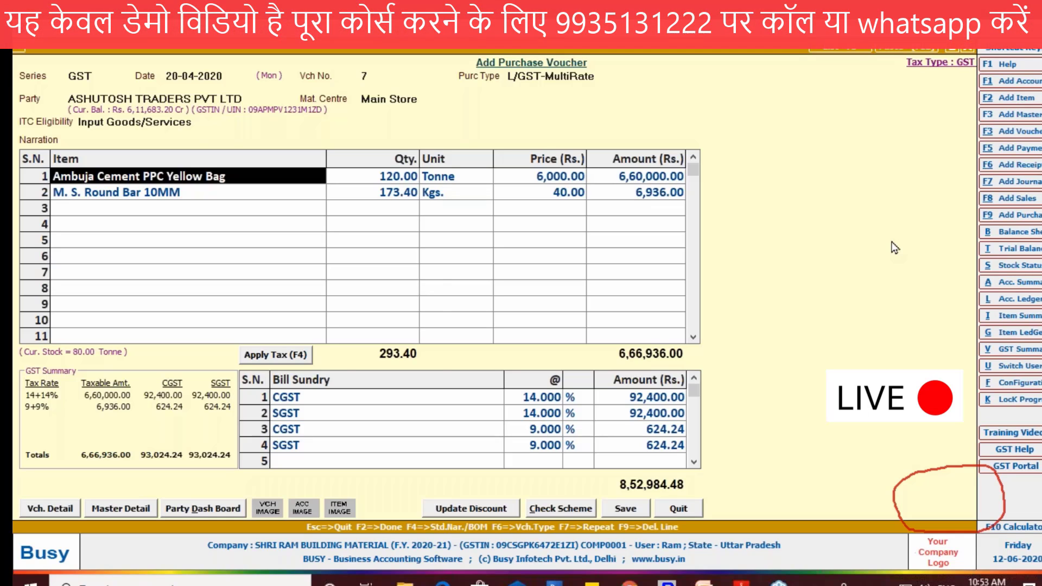
pyautogui.press('F10')
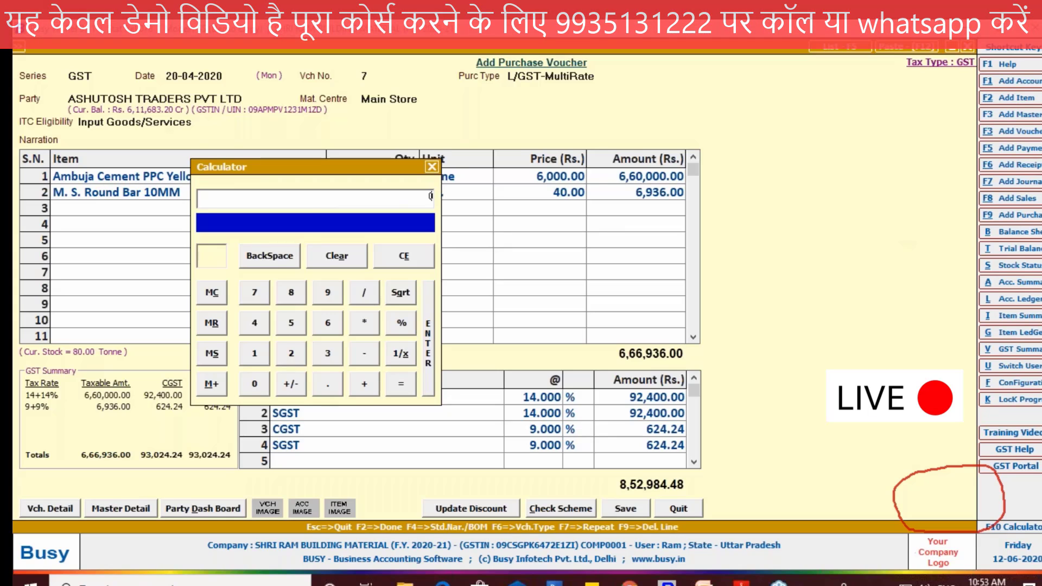
pyautogui.moveTo(298, 164); pyautogui.dragTo(362, 243)
pyautogui.moveTo(362, 243); pyautogui.dragTo(500, 305)
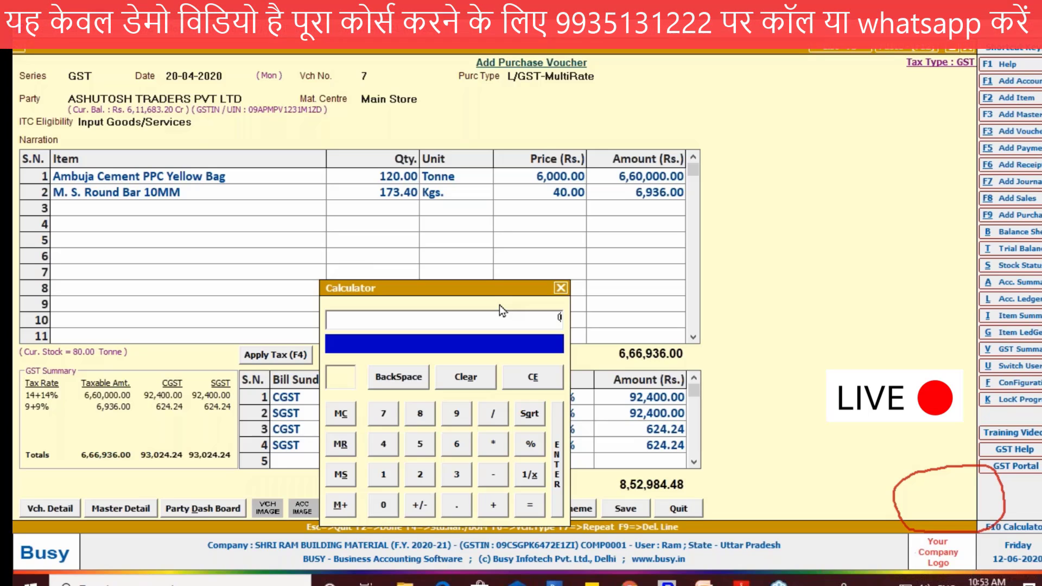
pyautogui.moveTo(500, 305); pyautogui.dragTo(840, 90)
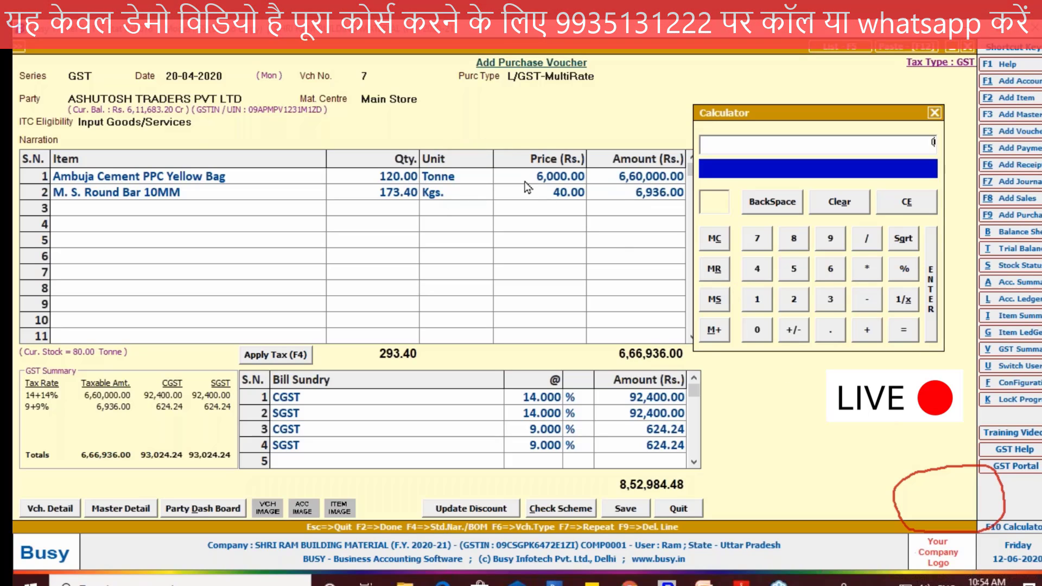
# Step: Multiply 6000 by 120 in the calculator to check the Ambuja Cement amount, mark the result and close the calculator
pyautogui.write('600')
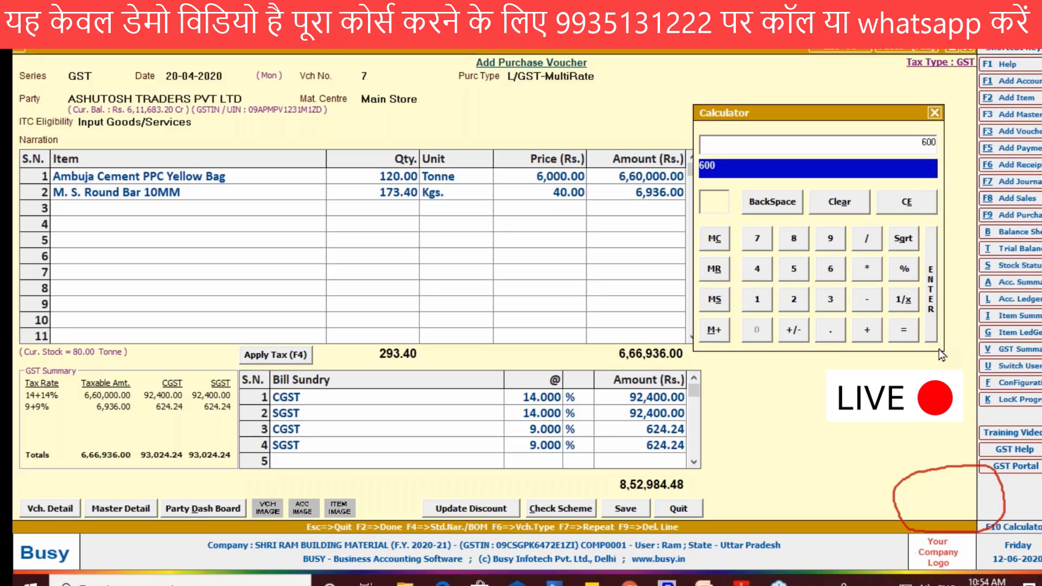
pyautogui.write('0')
pyautogui.click(871, 273)
pyautogui.write('12')
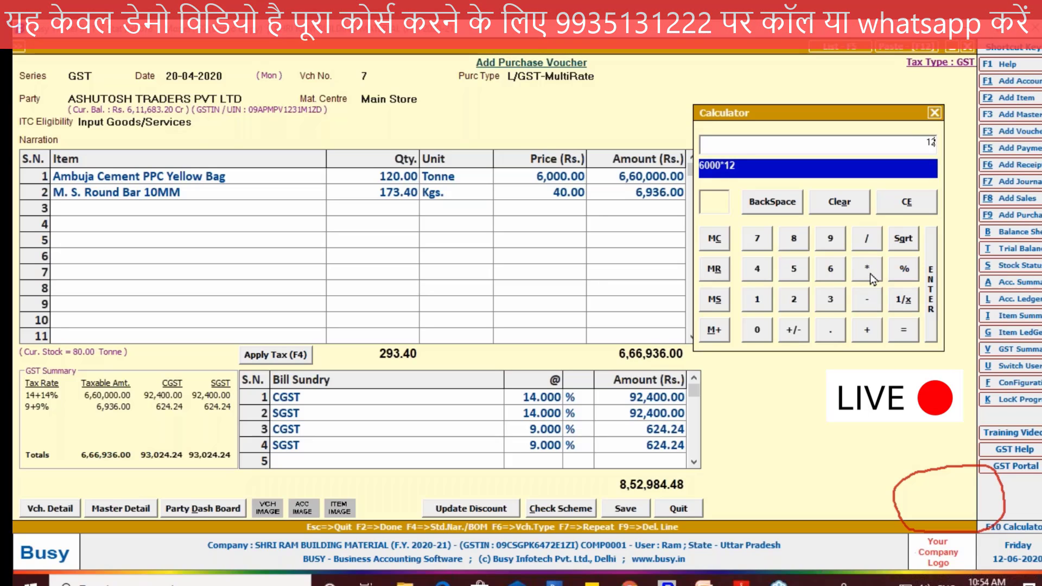
pyautogui.write('0')
pyautogui.click(899, 332)
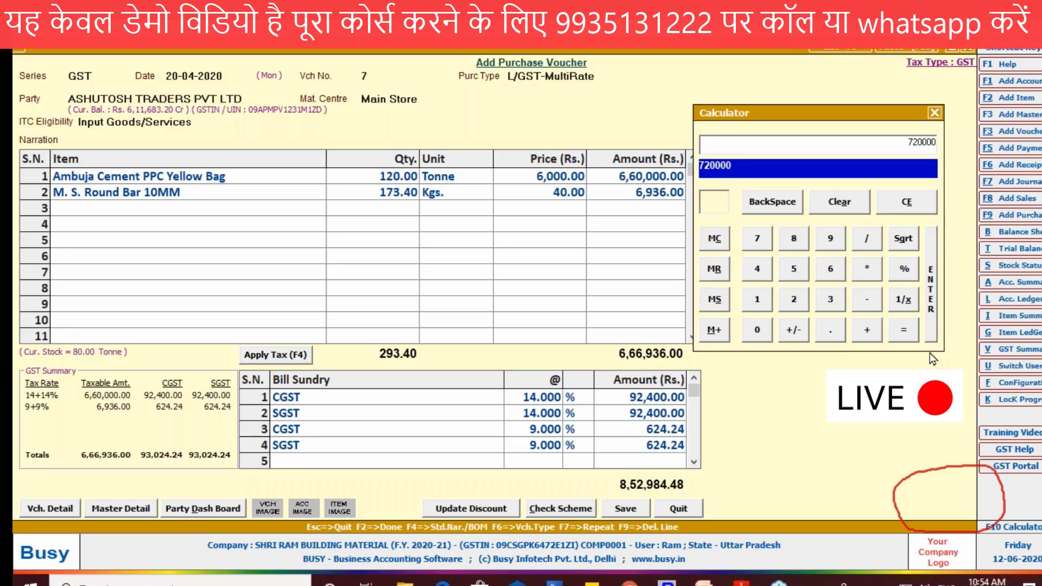
pyautogui.moveTo(943, 134); pyautogui.dragTo(949, 142)
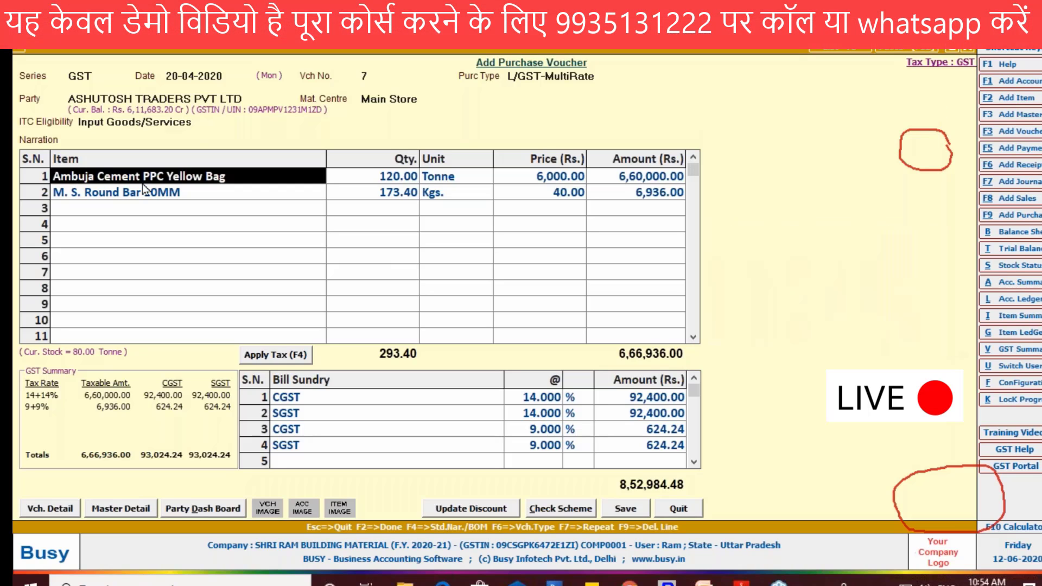
pyautogui.press('Escape')
# Step: Delete the Ambuja Cement PPC Yellow Bag line from the item grid and open the item list in row 2
pyautogui.press('F9')
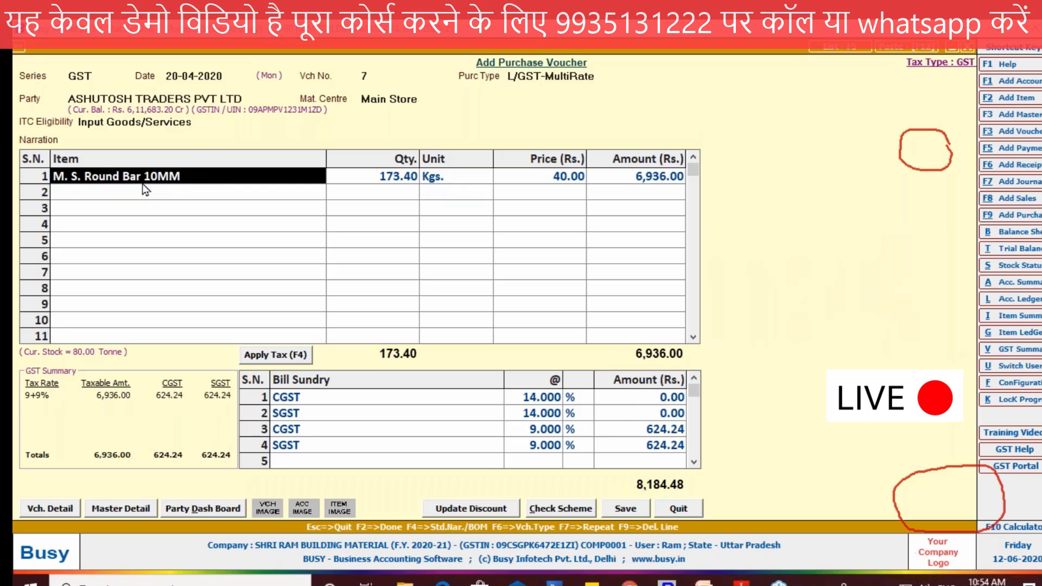
pyautogui.click(140, 192)
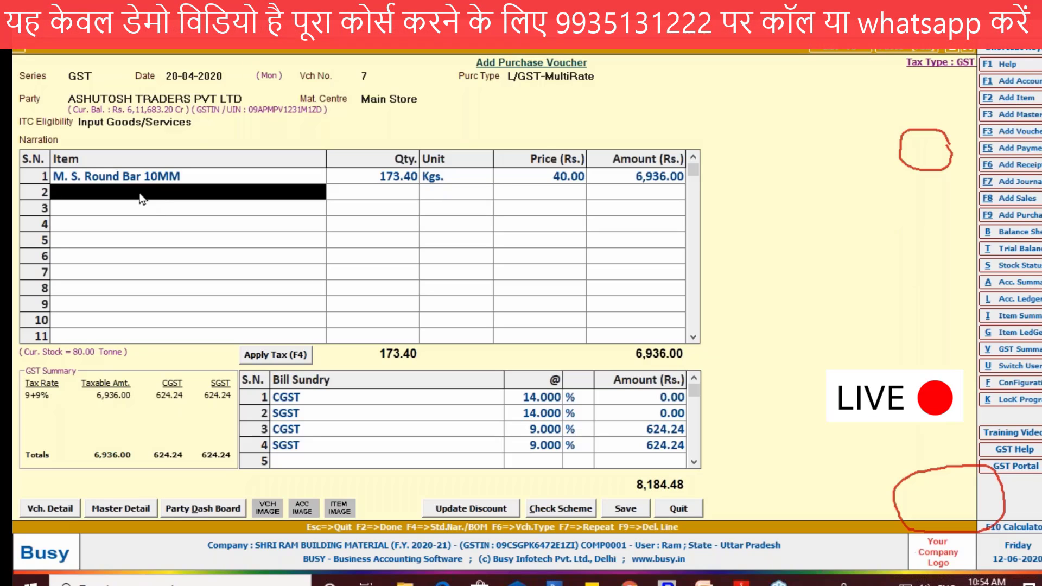
pyautogui.click(141, 198)
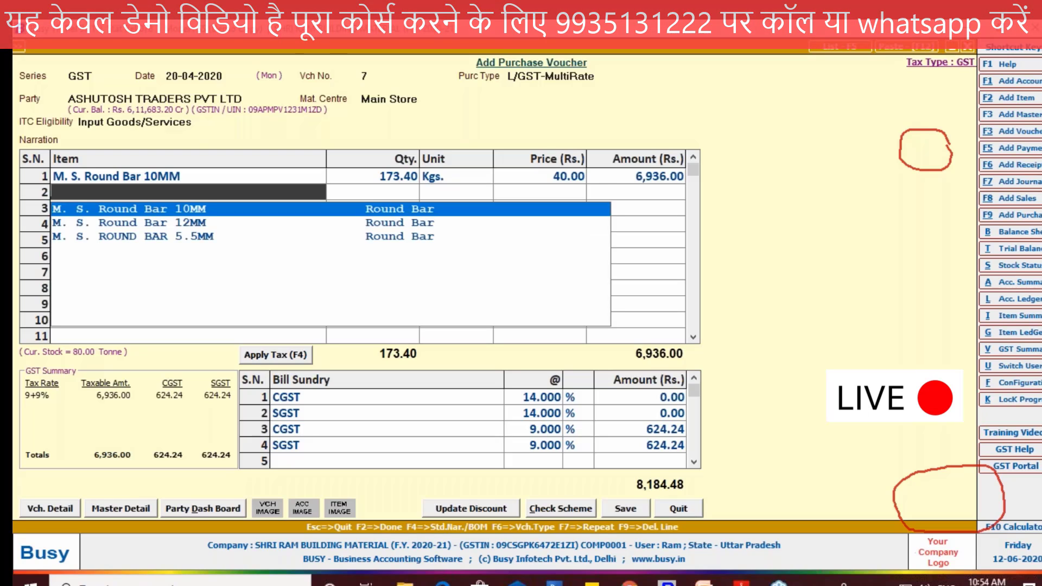
# Step: Go through the M. S. Round Bar 10MM line's unit, price and discount details, and amount, keeping its existing entries
pyautogui.click(163, 176)
pyautogui.press('Return')
pyautogui.press('Return')
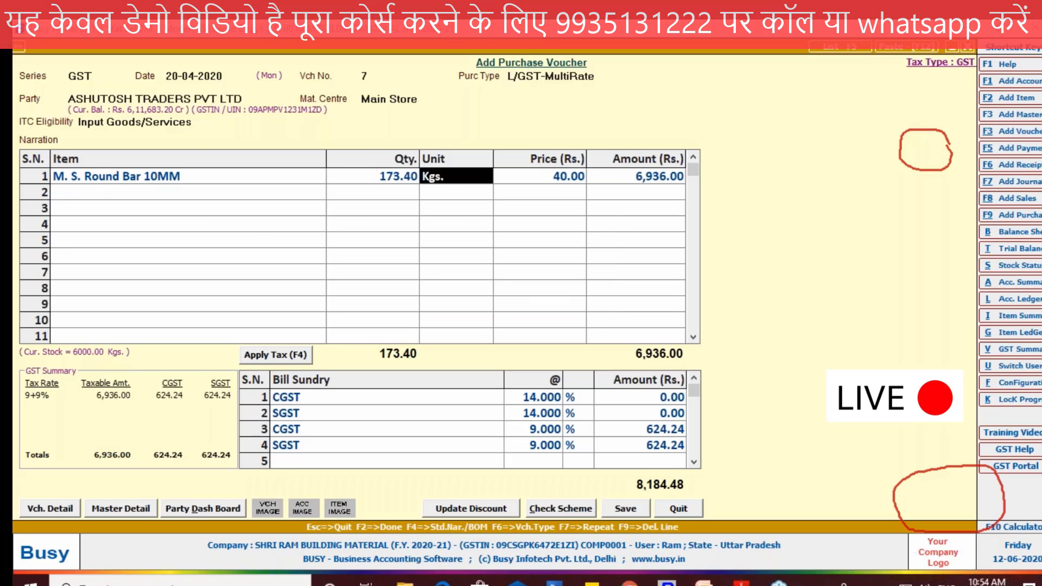
pyautogui.press('Return')
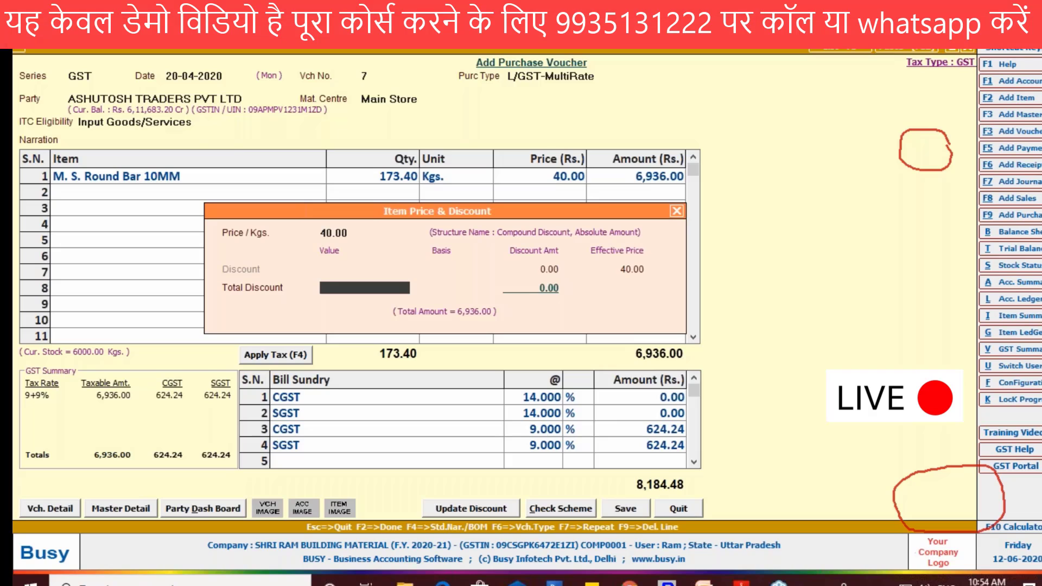
pyautogui.press('Return')
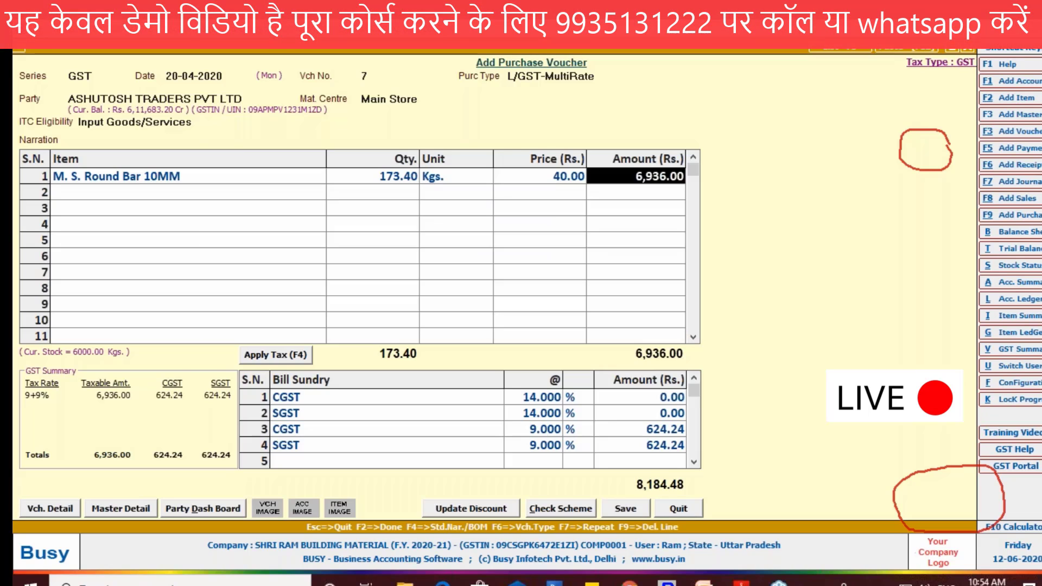
pyautogui.press('Return')
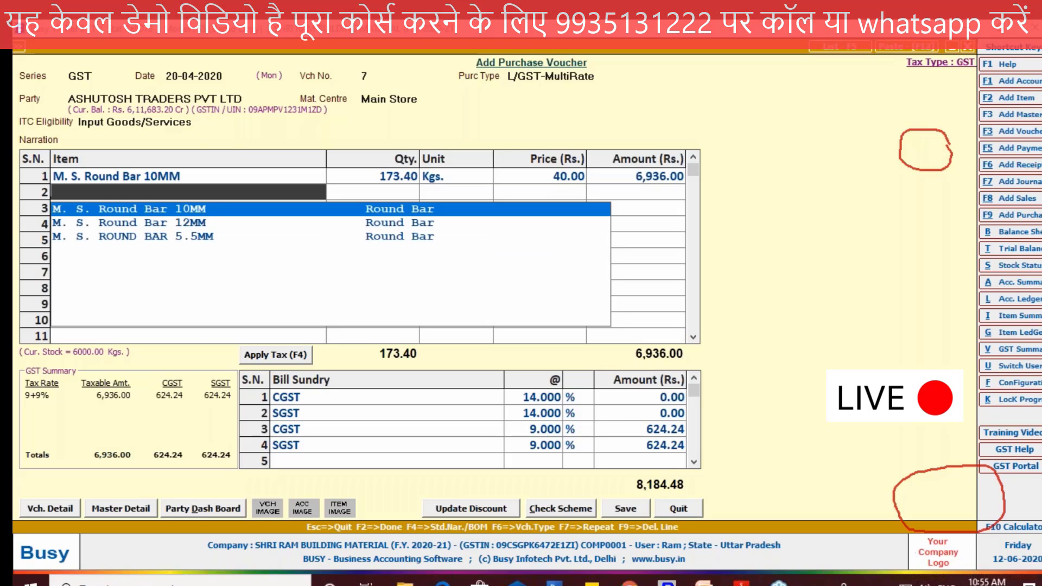
pyautogui.click(456, 177)
pyautogui.press('Return')
pyautogui.press('Return')
# Step: Add Ambuja Cement PPC Yellow Bag in row 2 with quantity 120 Tonne and a price of 6000 per tonne
pyautogui.press('Return')
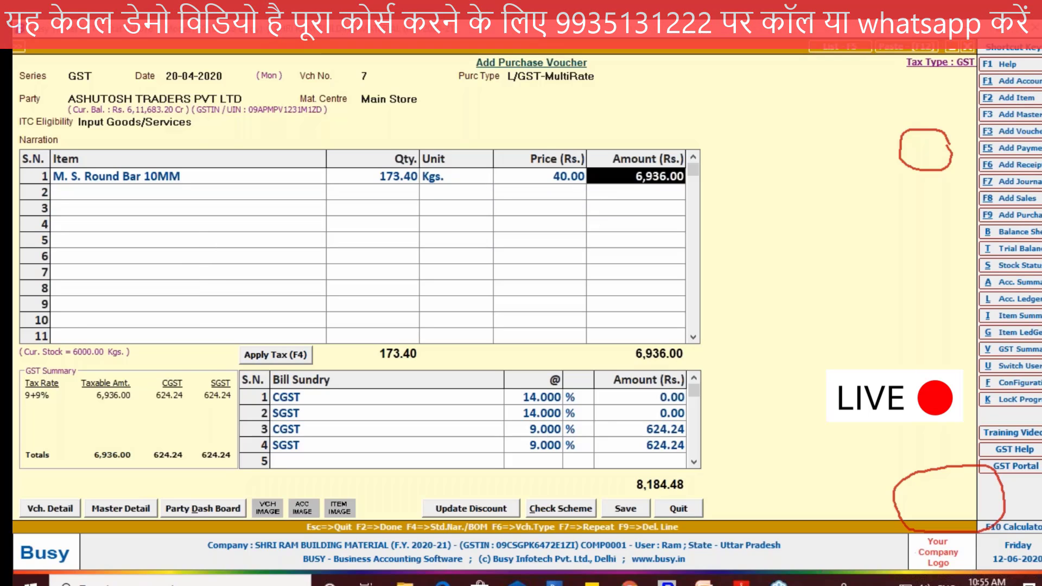
pyautogui.press('Return')
pyautogui.press('Return')
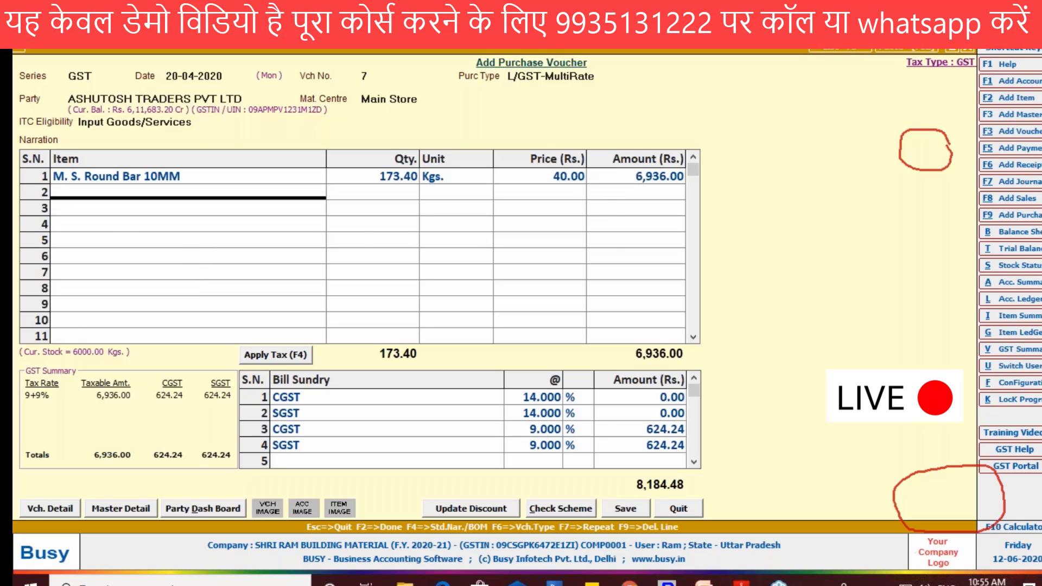
pyautogui.press('Return')
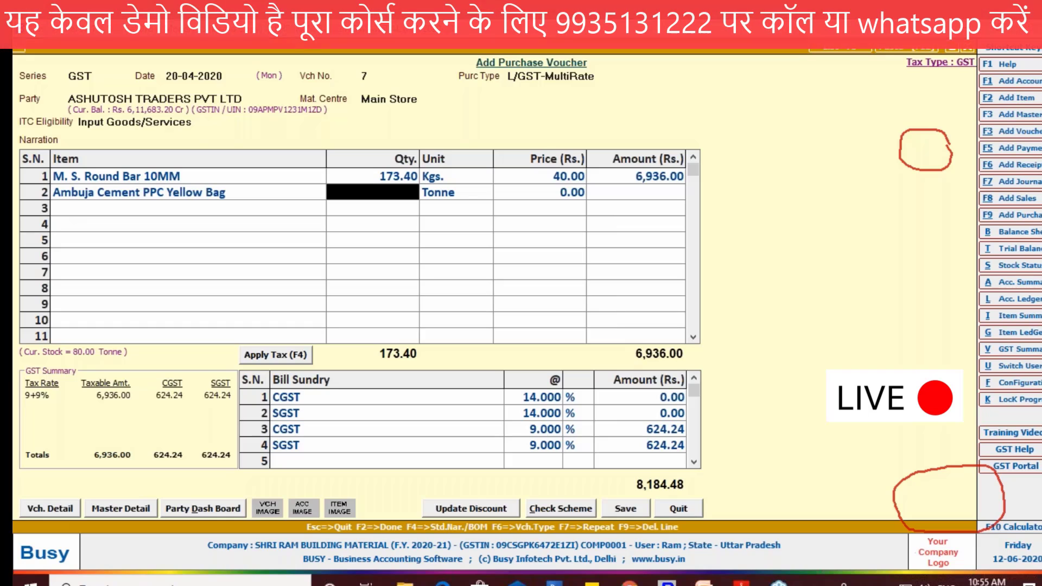
pyautogui.write('120')
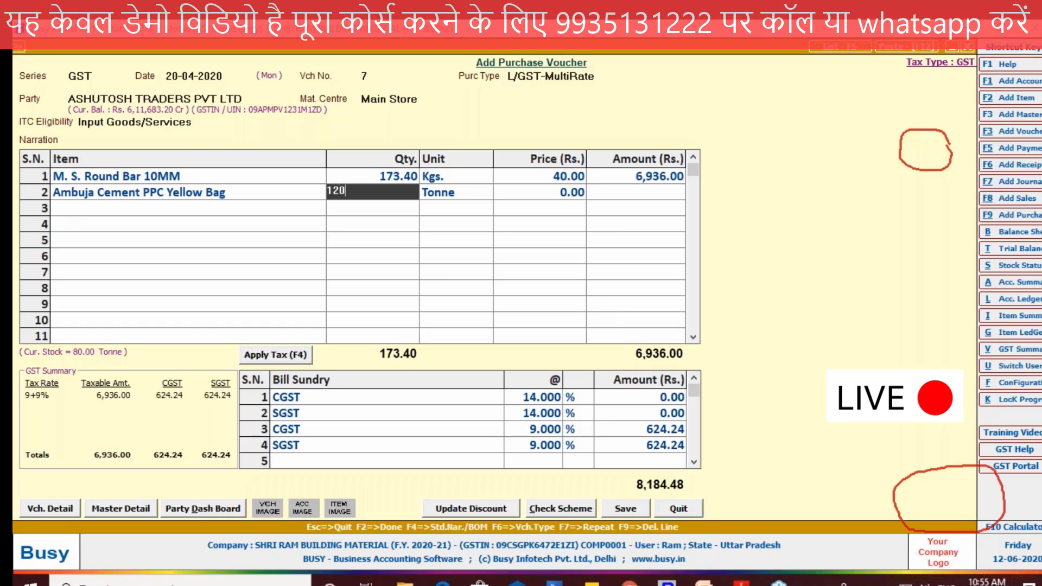
pyautogui.press('Return')
pyautogui.press('Return')
pyautogui.write('6')
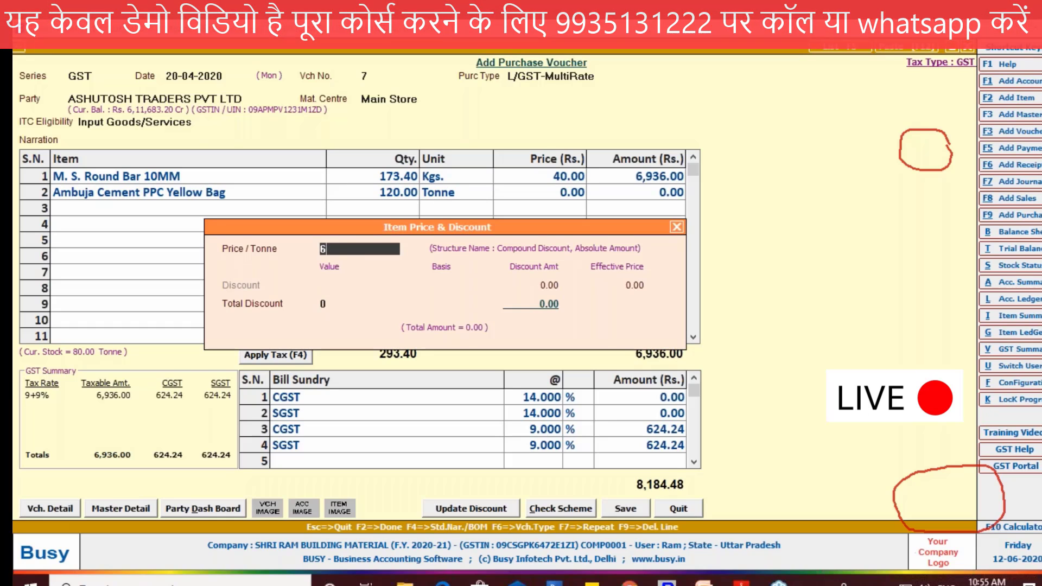
pyautogui.write('000')
pyautogui.press('Return')
pyautogui.press('Return')
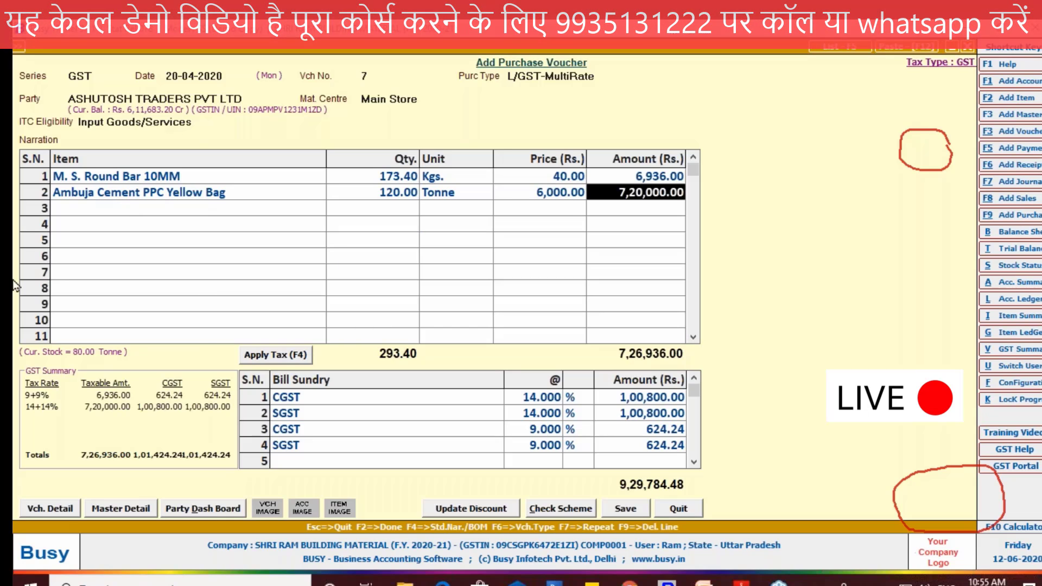
# Step: Reapply the tax to the voucher and compare its total with the grand total on the PDF invoice in Adobe Reader
pyautogui.click(288, 361)
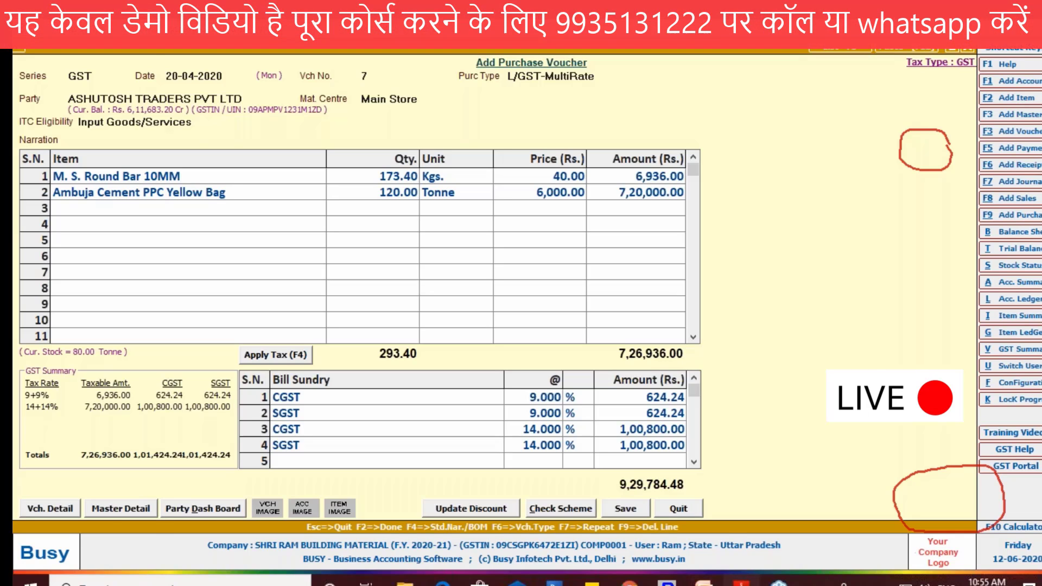
pyautogui.click(741, 583)
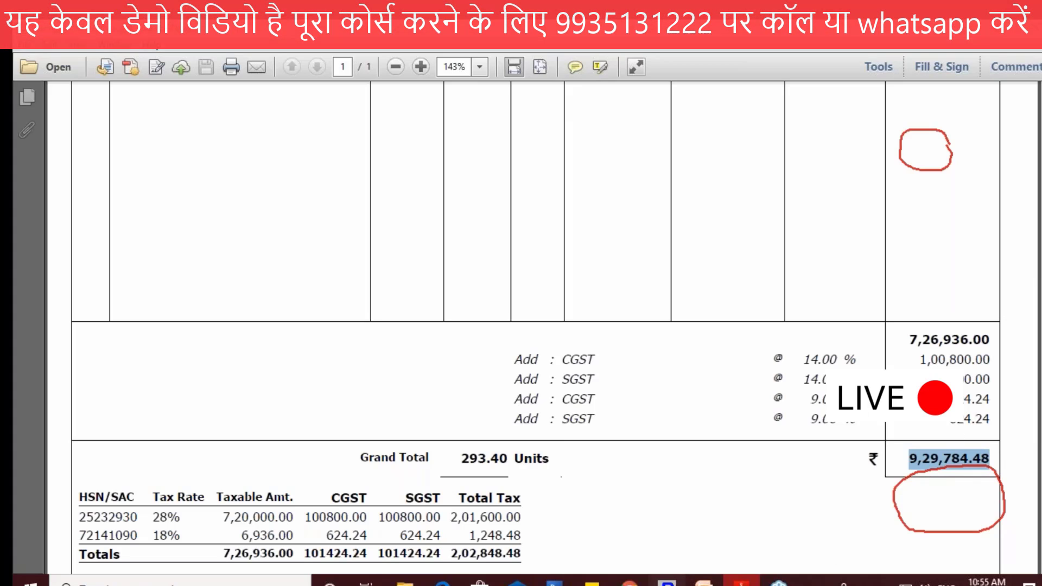
pyautogui.hotkey('alt', 'Tab')
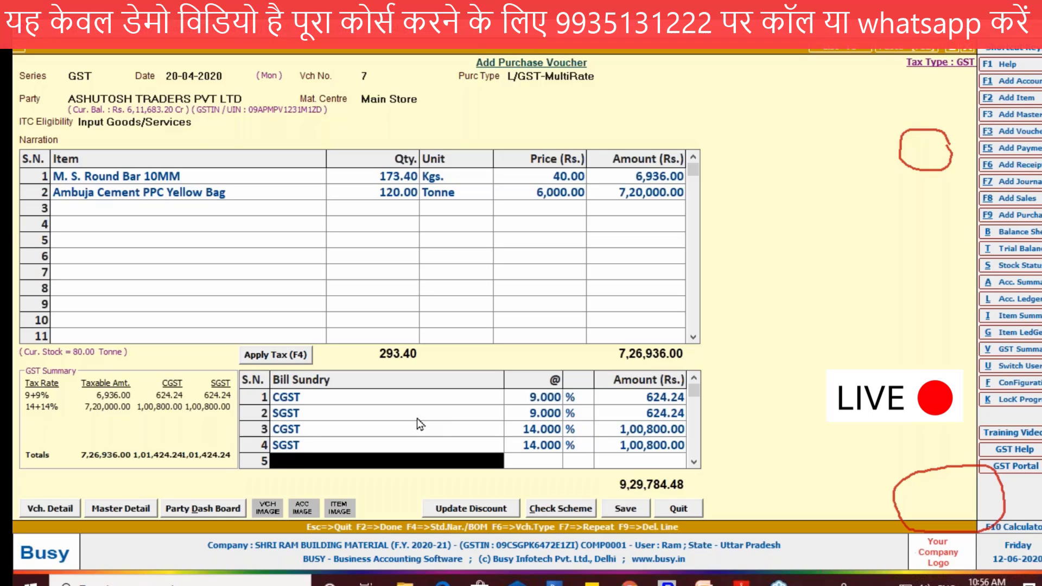
# Step: Start saving the voucher, look up the invoice number in Adobe Reader, and confirm TAX-0005 as the purchase bill number in the GST reporting details
pyautogui.click(641, 509)
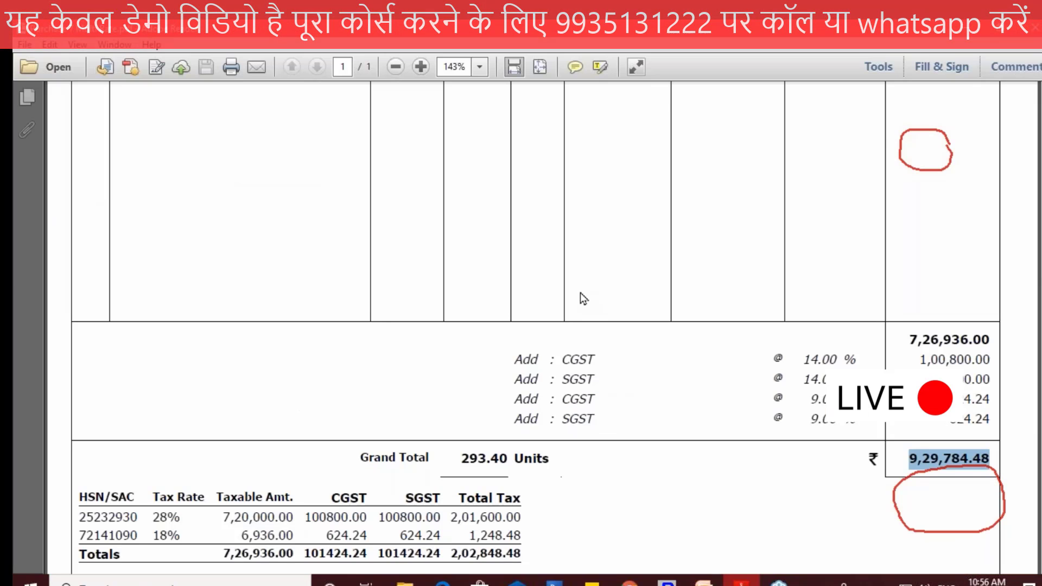
pyautogui.scroll(5, 581, 293)
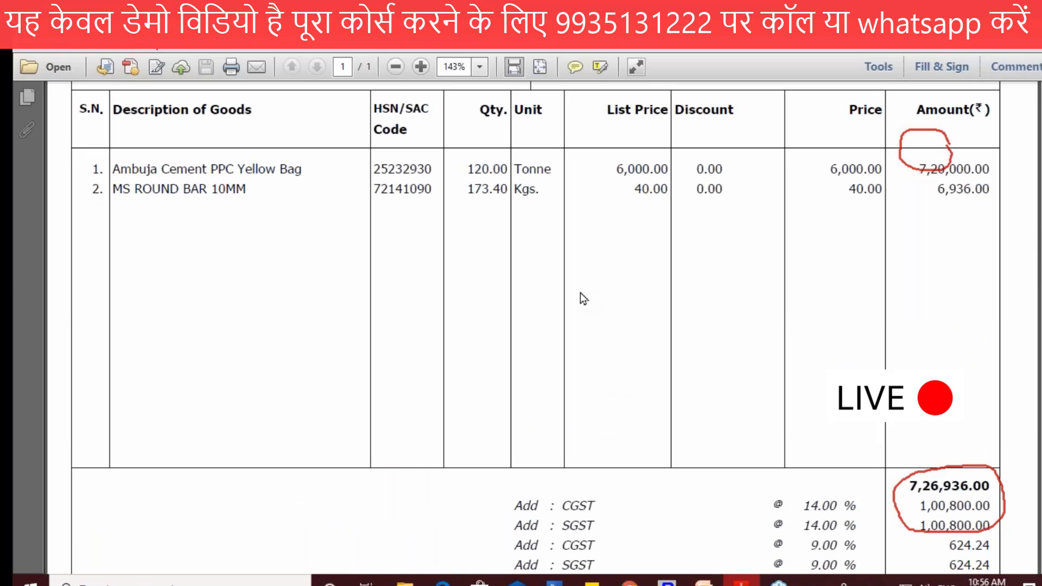
pyautogui.scroll(10, 581, 297)
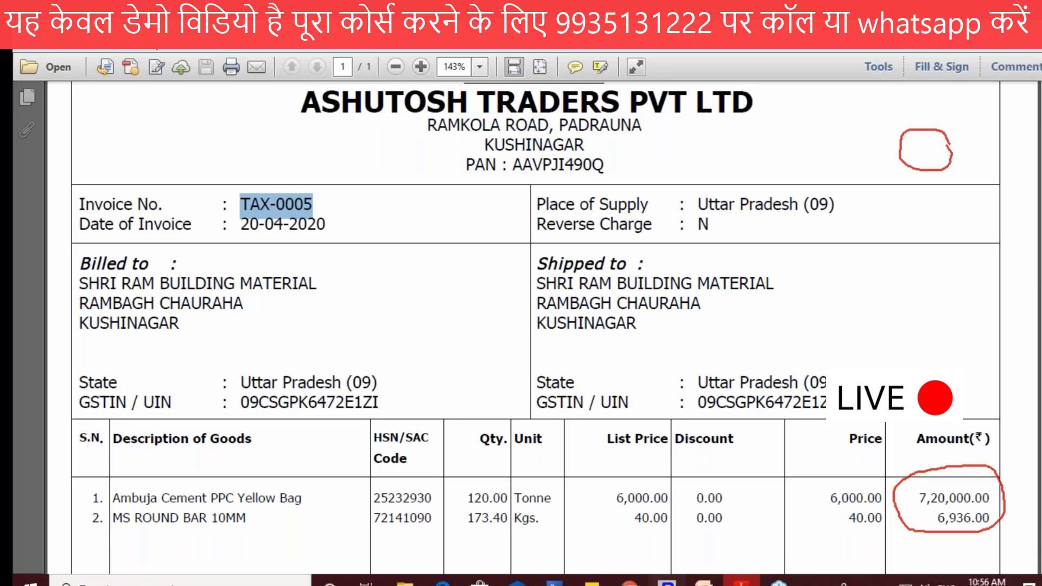
pyautogui.hotkey('alt', 'Tab')
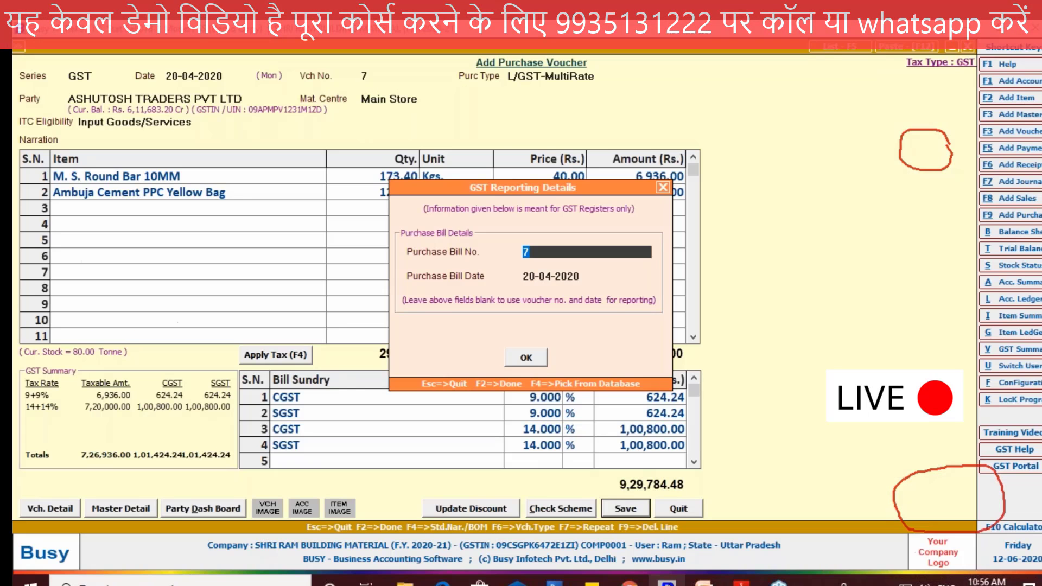
pyautogui.press('Escape')
pyautogui.press('Return')
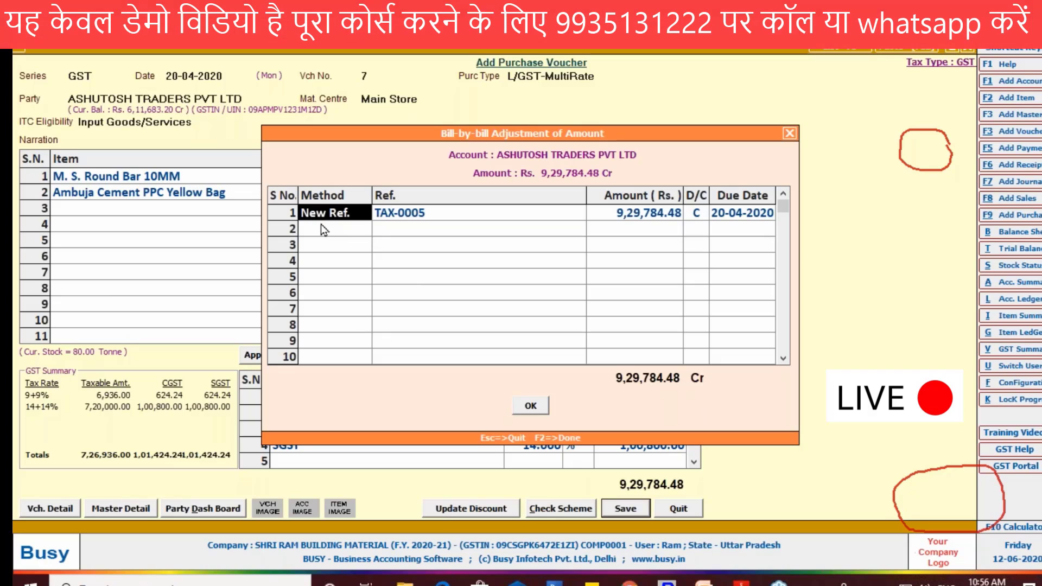
# Step: Accept the party's bill-by-bill adjustment with TAX-0005 as a new reference and finish saving the multi-rate purchase voucher
pyautogui.click(535, 405)
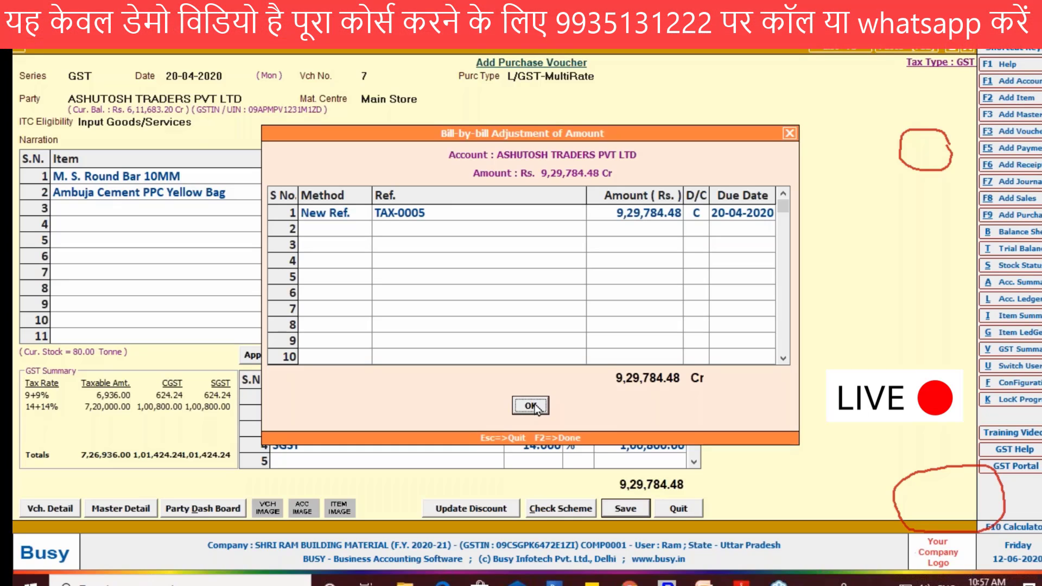
pyautogui.click(530, 405)
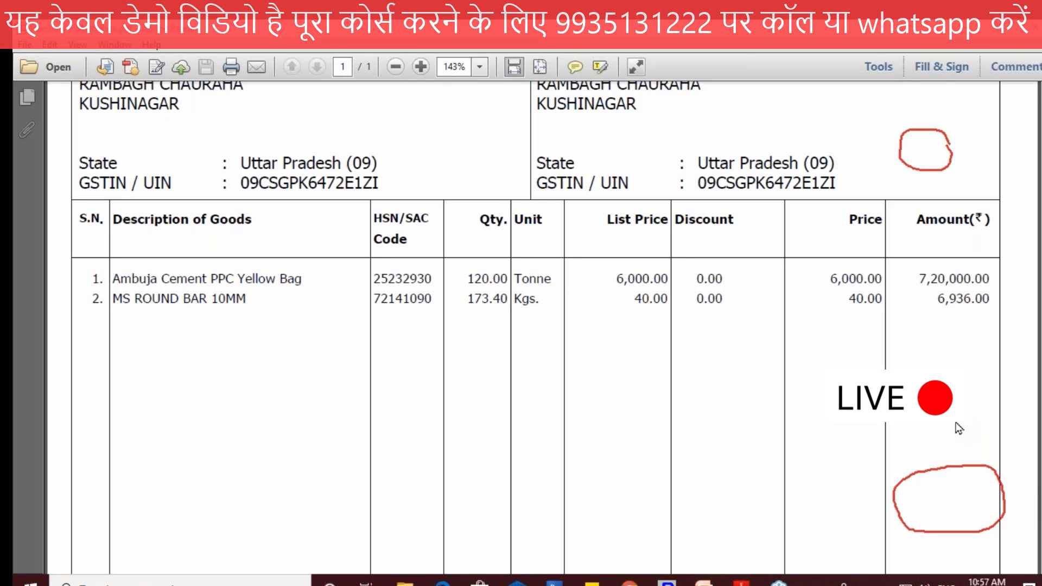
pyautogui.press('Escape')
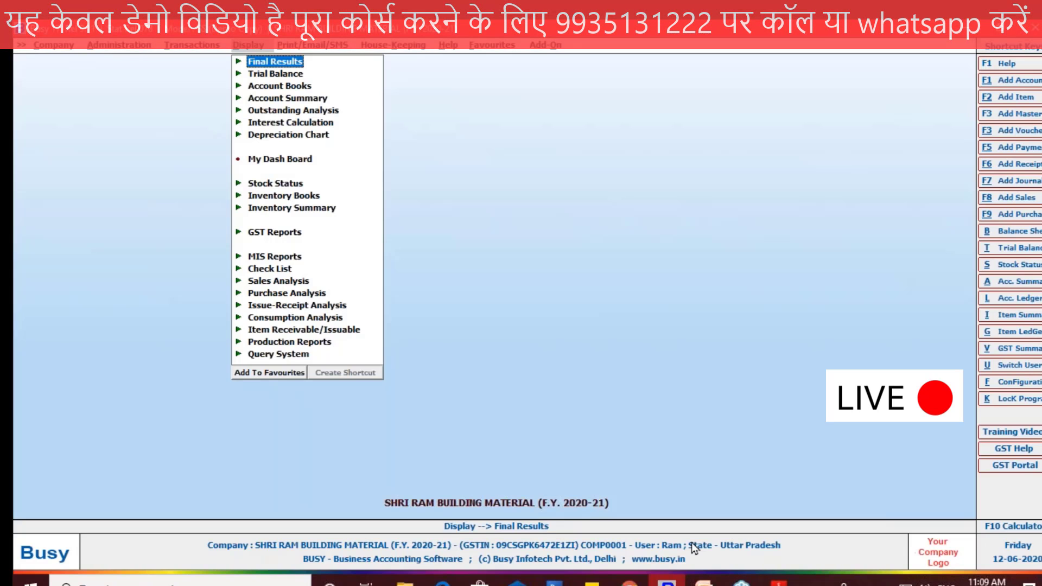
# Step: Start a new purchase voucher dated 25-04-2020, checking the date on the Purchase 8 Tax Inclusive PDF, with purchase type L/GST-TaxIncl
pyautogui.hotkey('alt', 'F9')
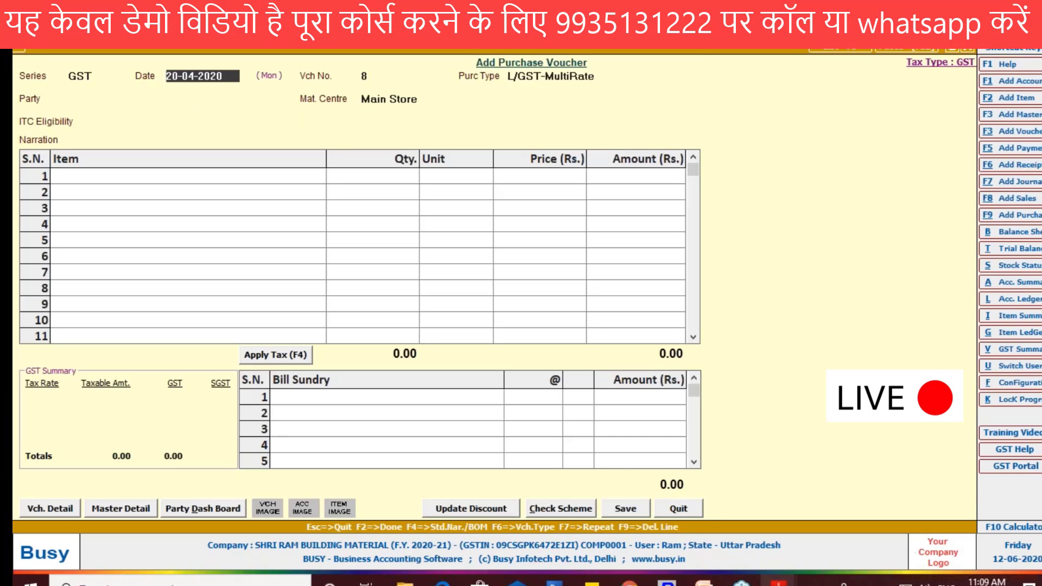
pyautogui.moveTo(778, 582)
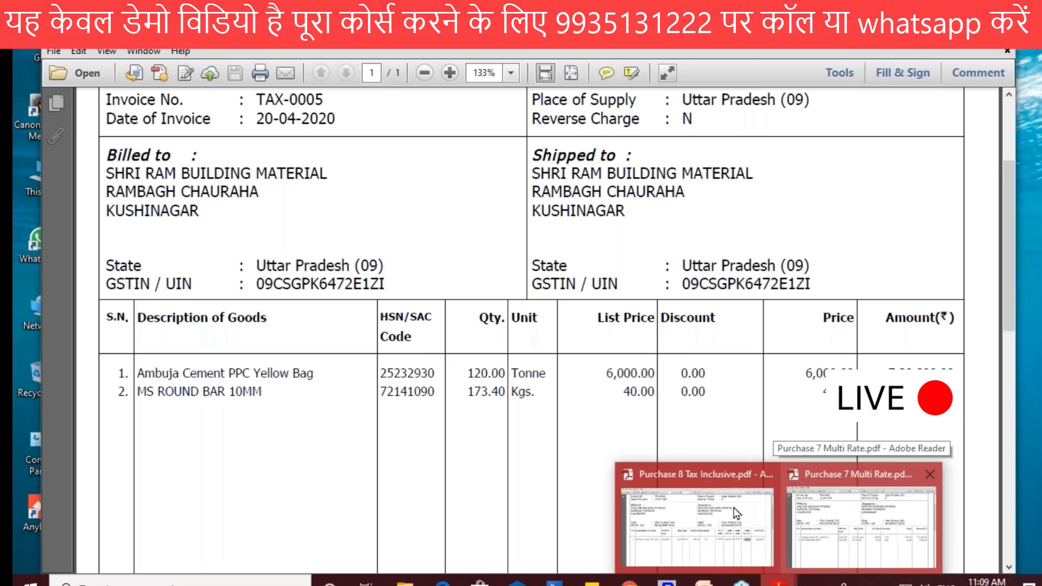
pyautogui.click(737, 513)
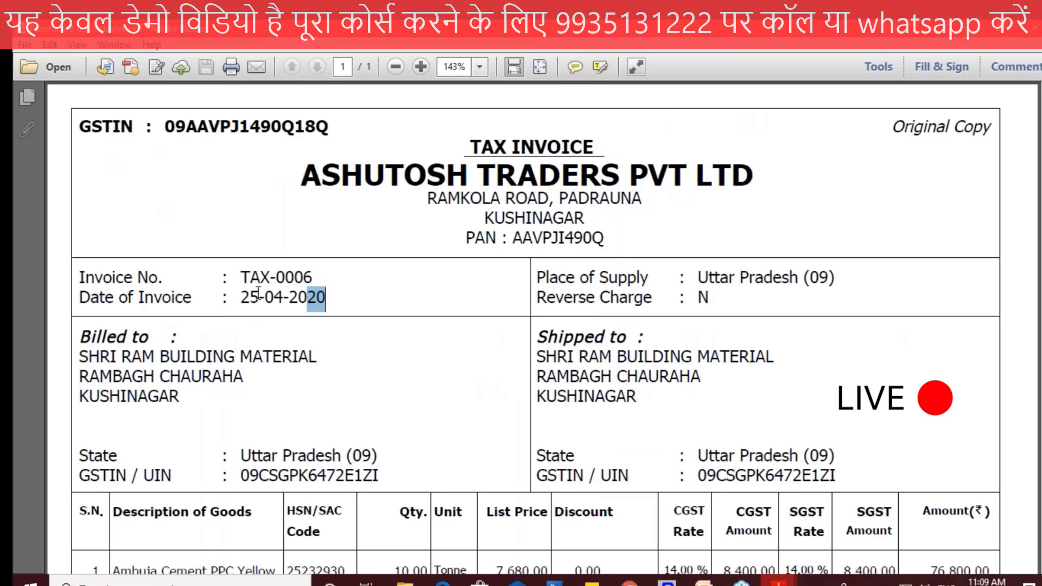
pyautogui.click(666, 581)
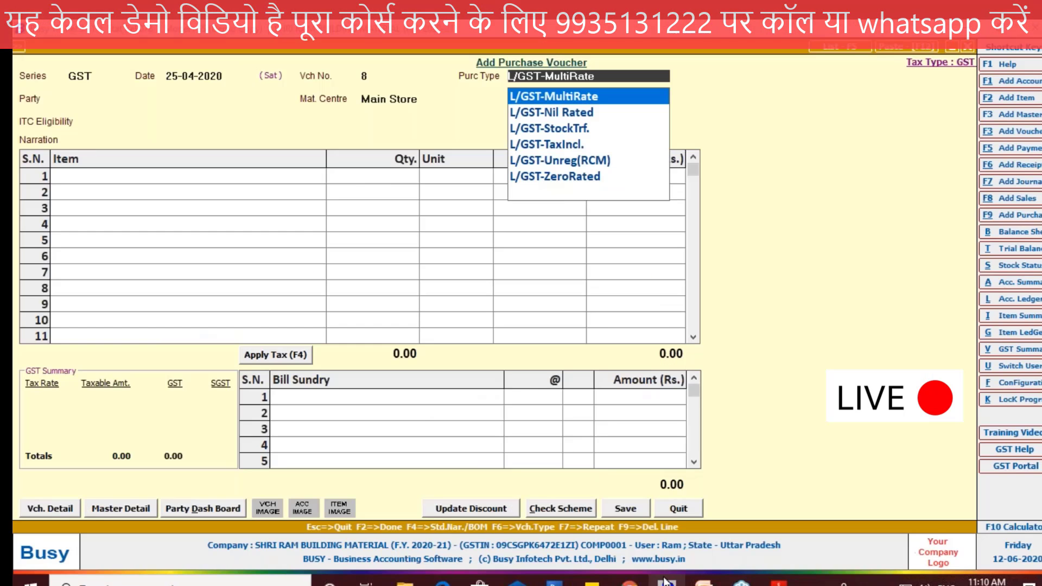
pyautogui.press('Down')
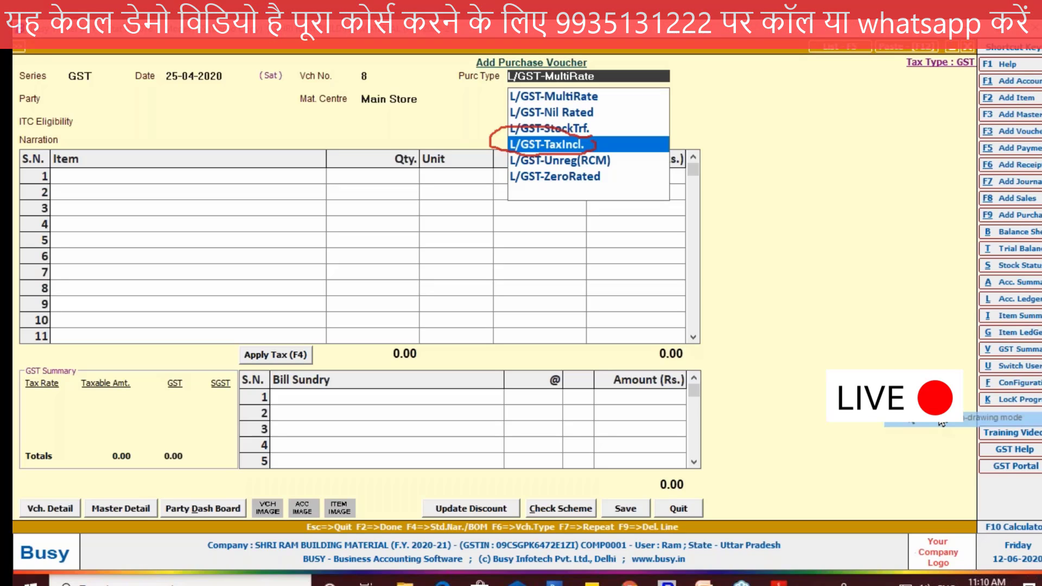
pyautogui.press('Return')
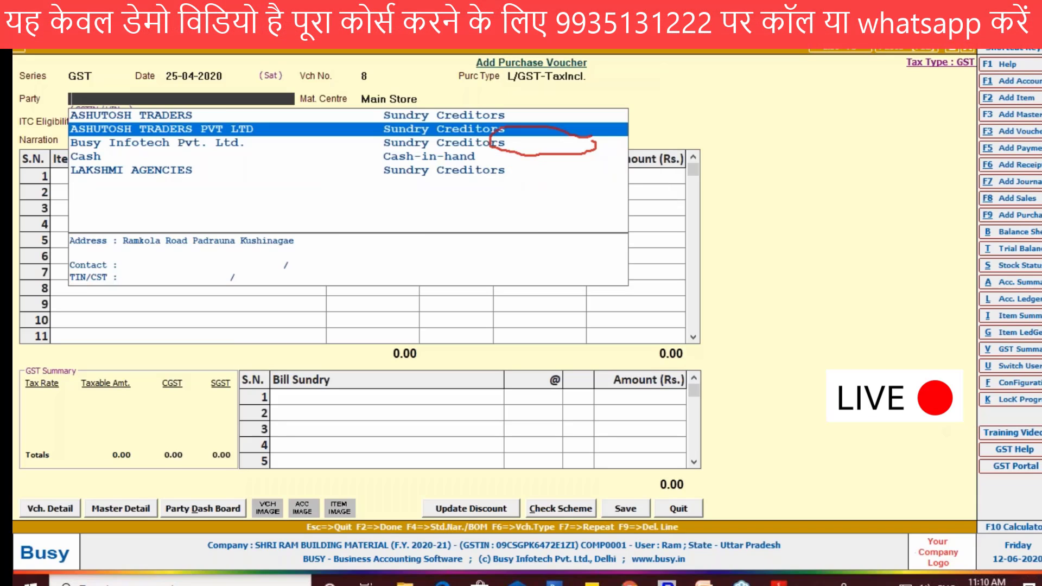
# Step: Choose ASHUTOSH TRADERS PVT LTD as the party, keeping Main Store and Input Goods/Services as the ITC eligibility
pyautogui.press('Return')
pyautogui.press('Return')
pyautogui.press('Return')
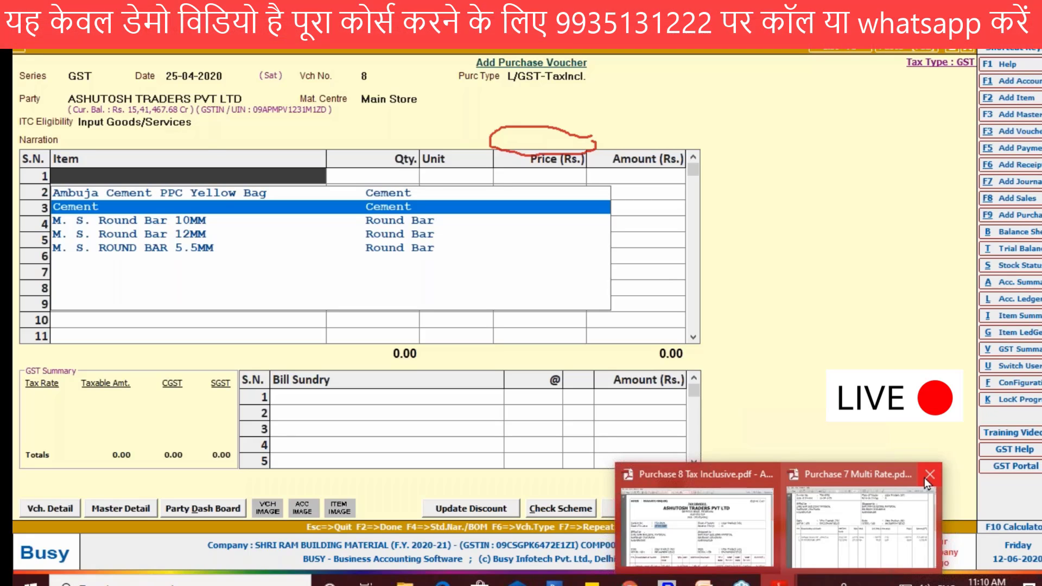
# Step: Close the Purchase 7 PDF and examine the item, quantity and tax-inclusive list price on the Purchase 8 invoice in Adobe Reader
pyautogui.moveTo(927, 477)
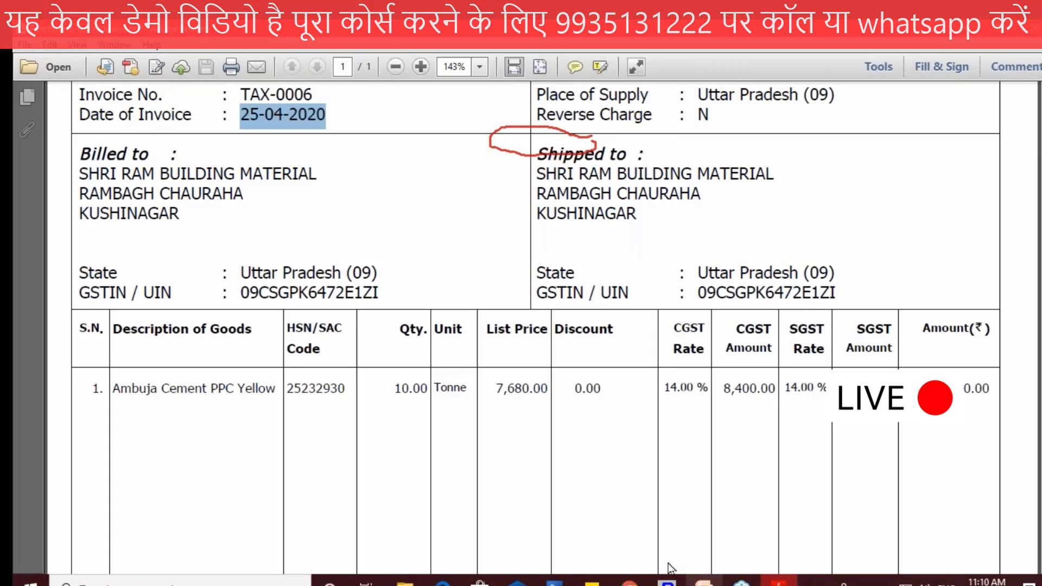
pyautogui.moveTo(395, 388); pyautogui.dragTo(420, 390)
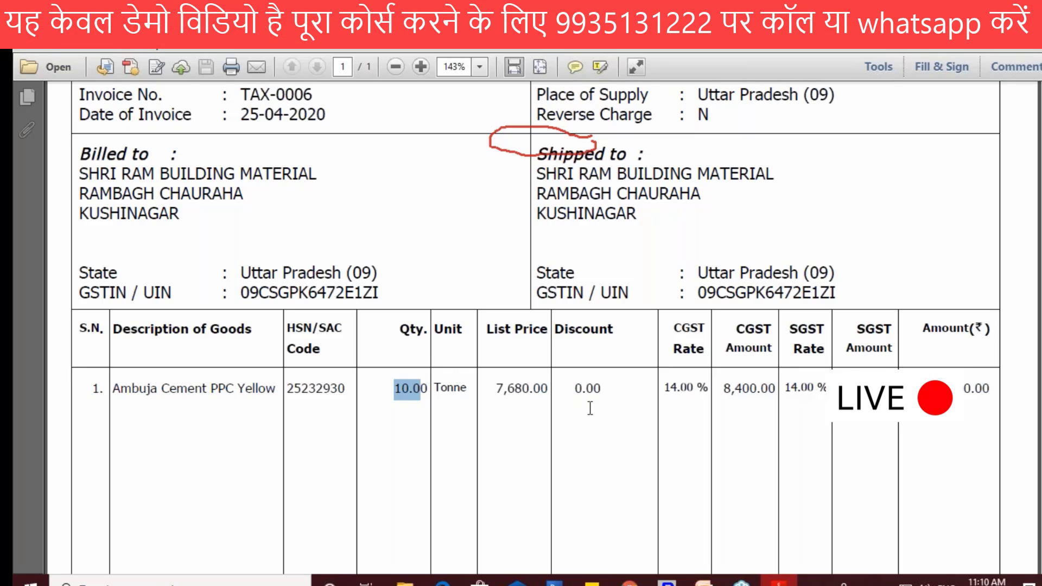
pyautogui.scroll(-1, 590, 408)
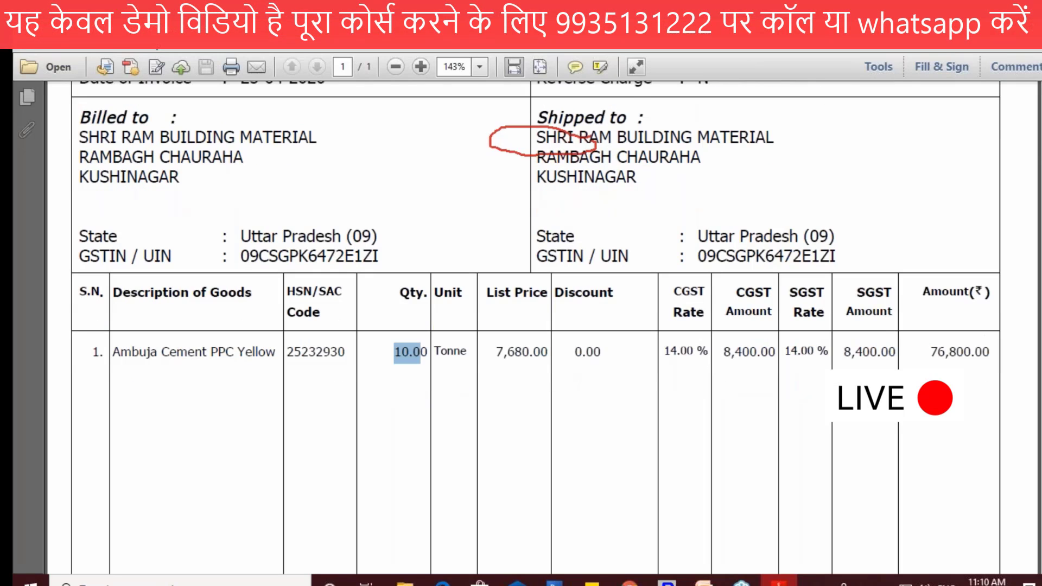
pyautogui.scroll(-1, 500, 323)
pyautogui.click(400, 318)
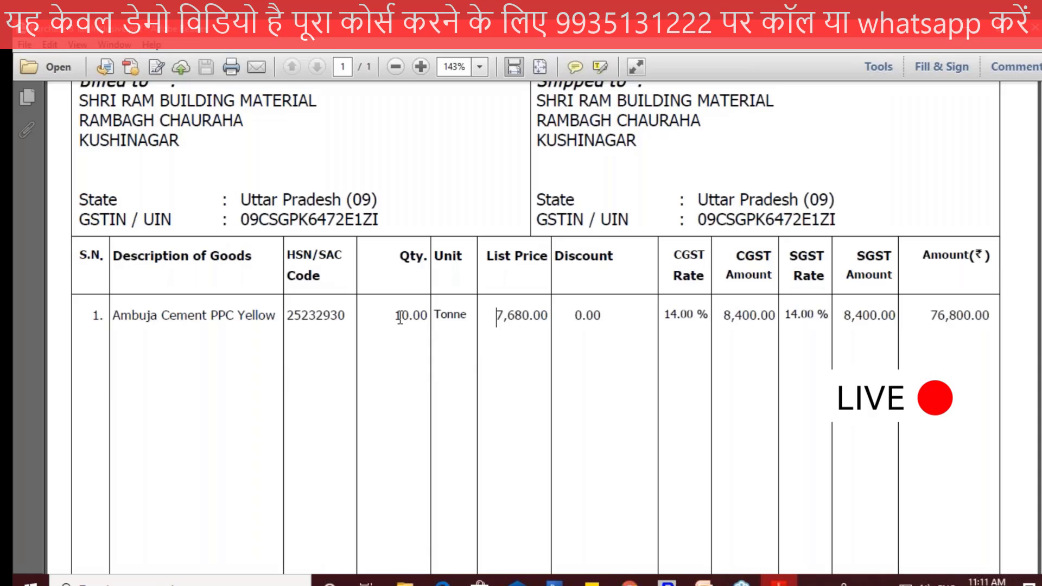
pyautogui.doubleClick(400, 317)
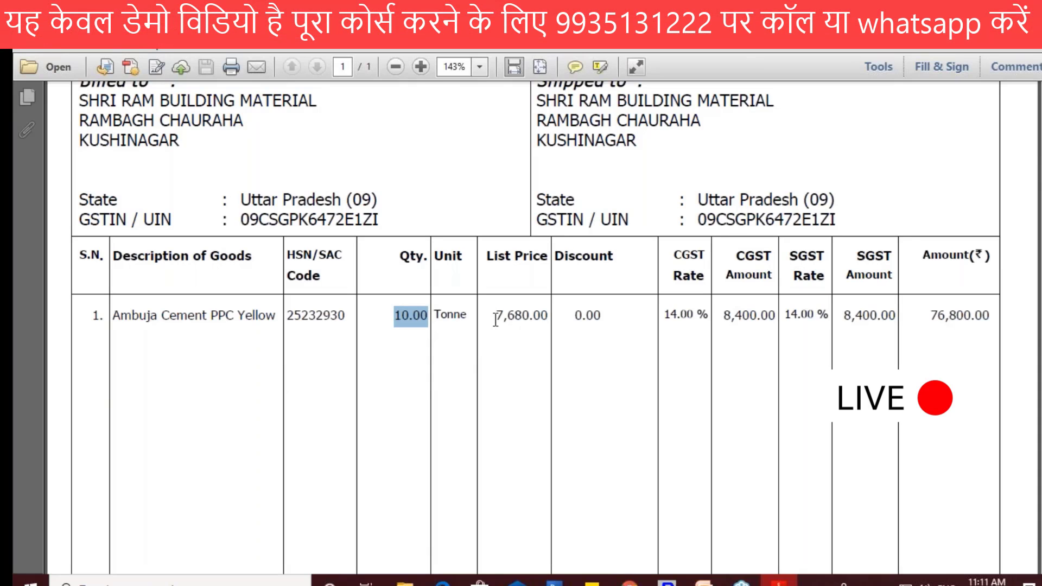
pyautogui.moveTo(495, 319); pyautogui.dragTo(548, 321)
pyautogui.click(522, 320)
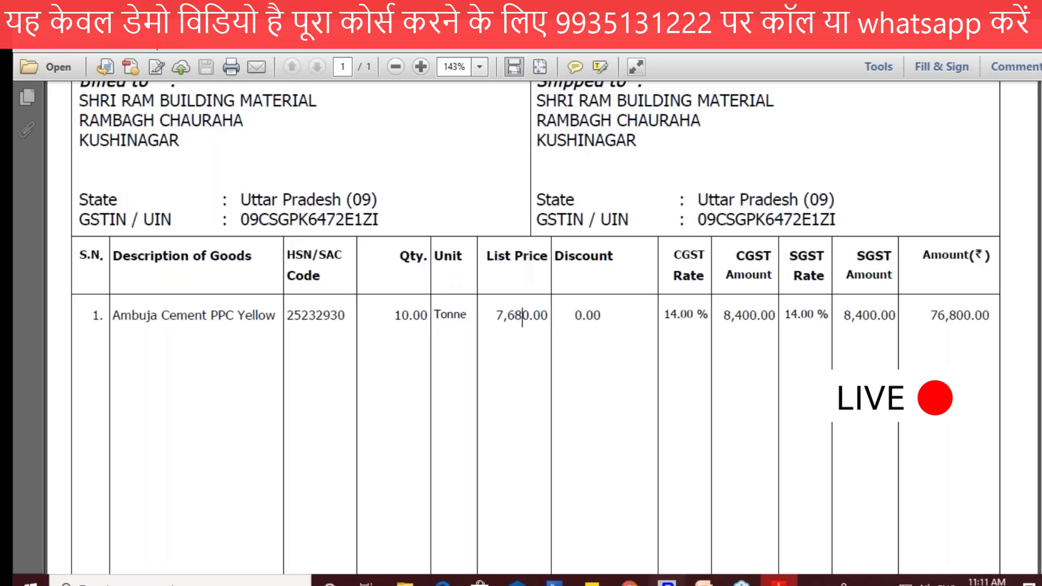
pyautogui.hotkey('alt', 'Tab')
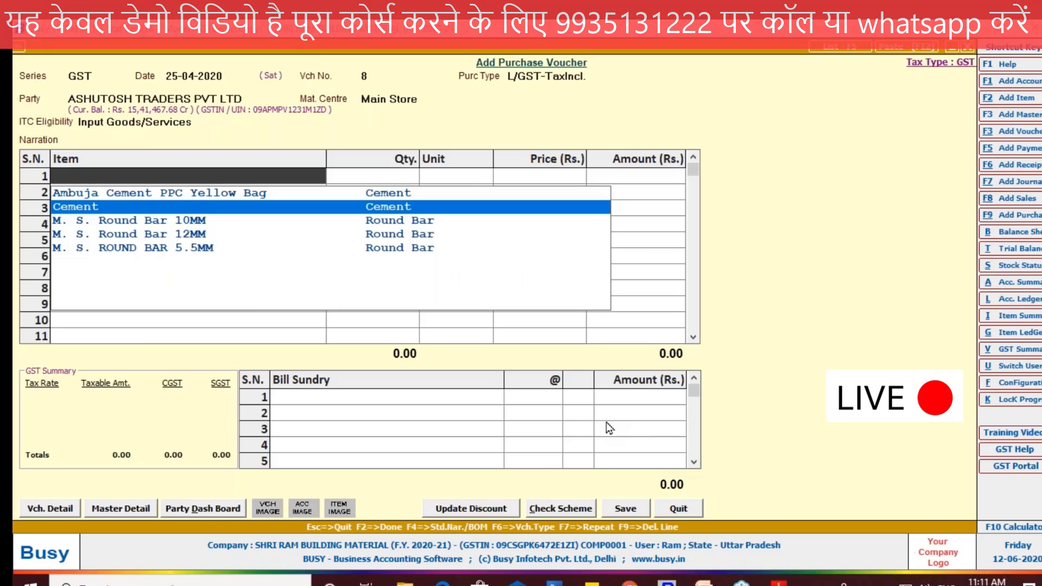
pyautogui.hotkey('alt', 'Tab')
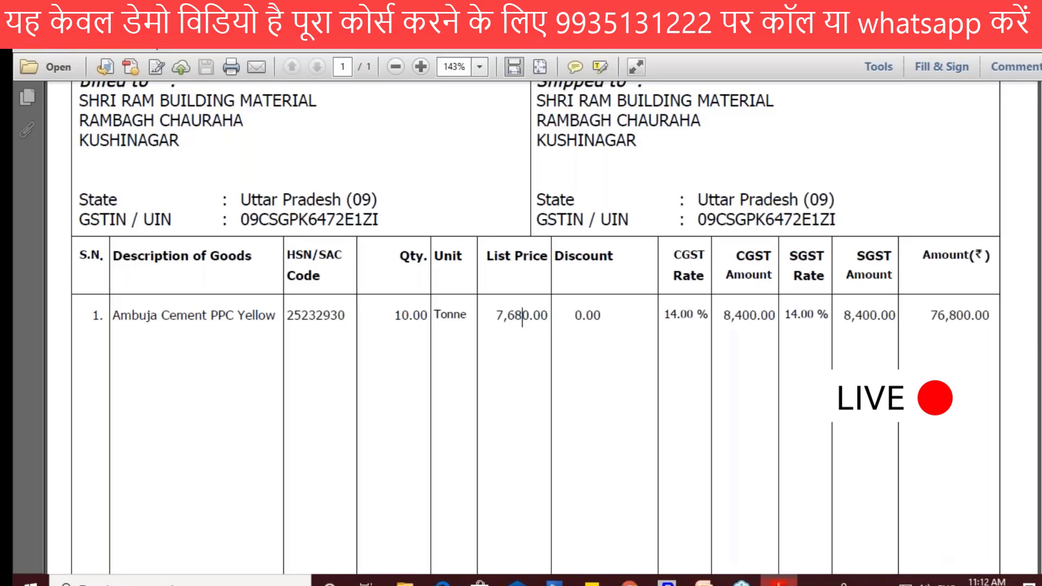
# Step: In Busy, enter Ambuja Cement PPC Yellow Bag in row 1 with 10 Tonne at 7680 and no discount, accepting 14% CGST and SGST
pyautogui.hotkey('alt', 'Tab')
pyautogui.write('7680')
pyautogui.press('Return')
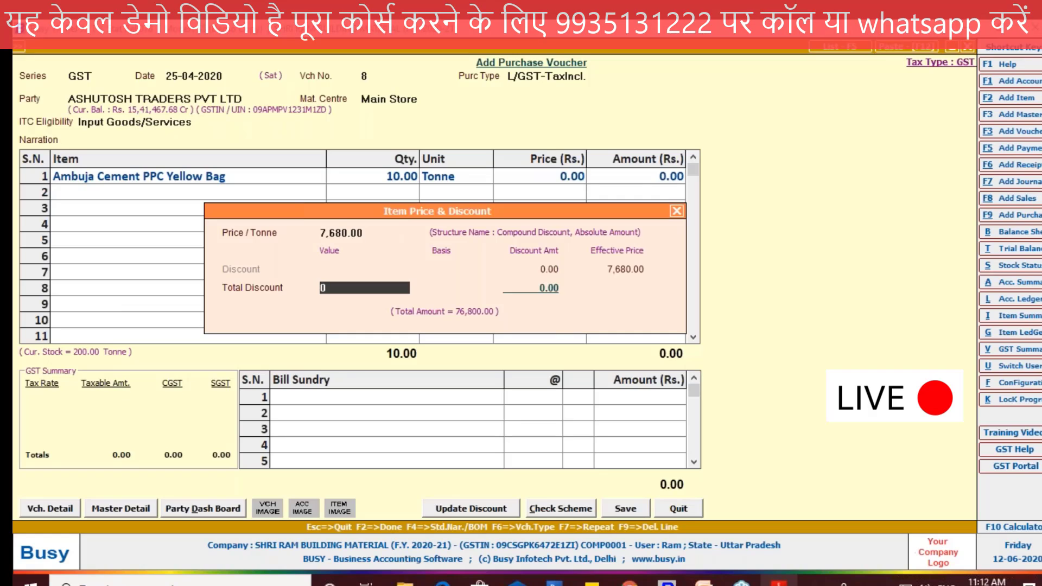
pyautogui.press('Return')
pyautogui.press('Return')
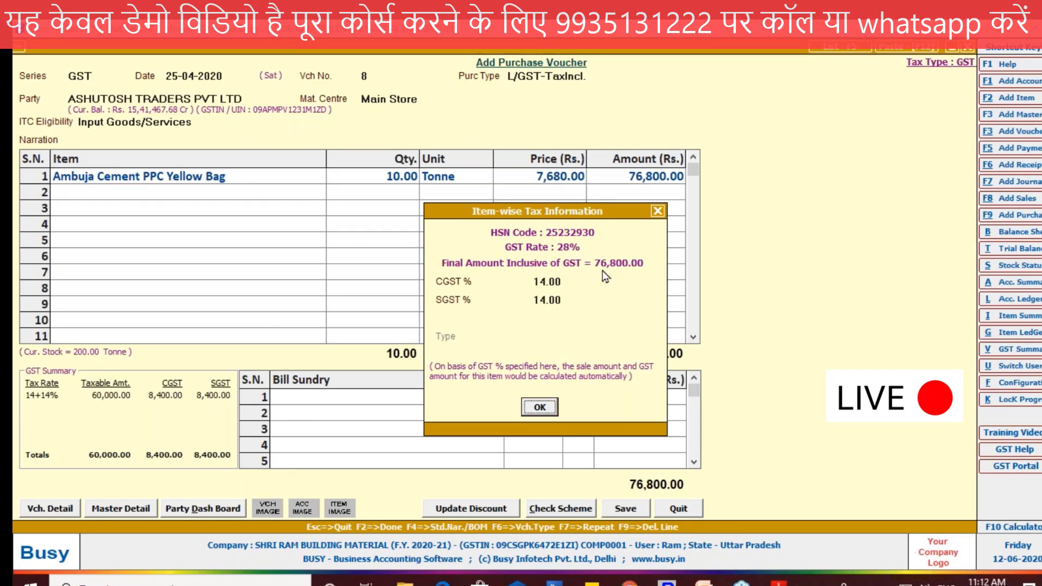
pyautogui.click(540, 407)
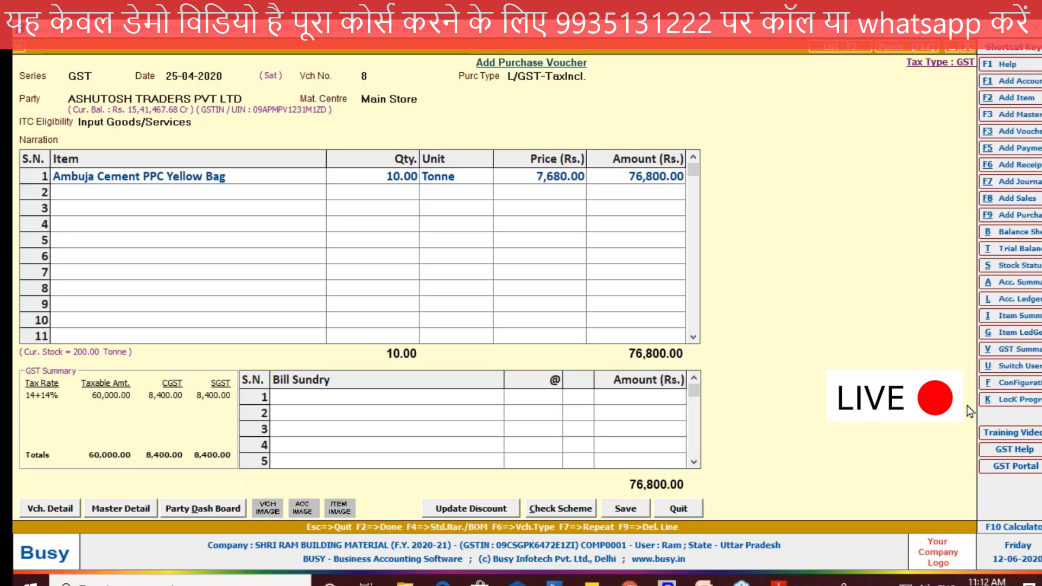
# Step: Compare the voucher's CGST, SGST and total with the amounts on the tax-inclusive PDF invoice in Adobe Reader
pyautogui.moveTo(241, 399)
pyautogui.mouseDown()
pyautogui.moveTo(130, 380)
pyautogui.moveTo(239, 402)
pyautogui.mouseUp()
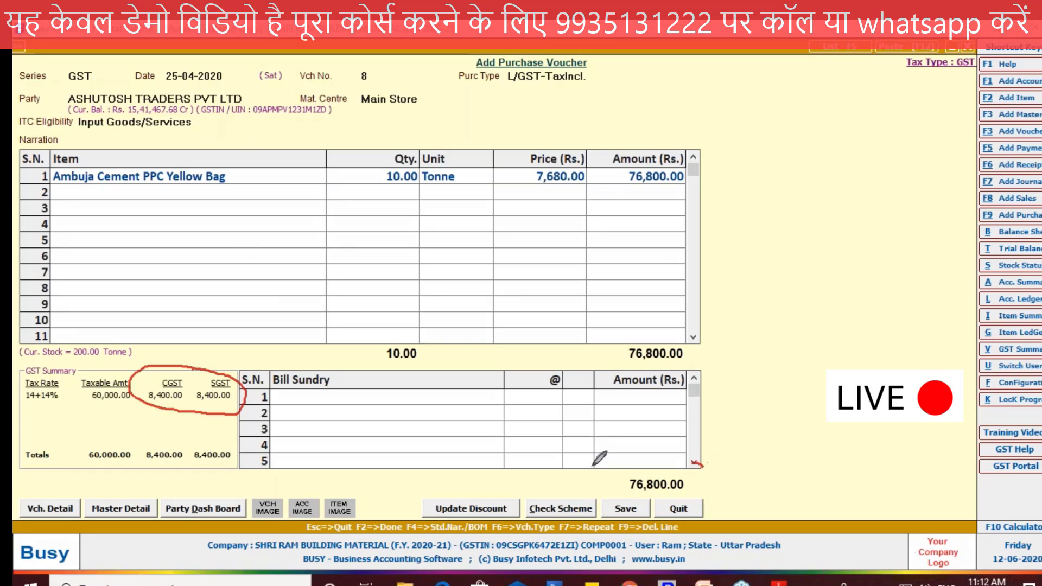
pyautogui.moveTo(594, 464); pyautogui.dragTo(695, 473)
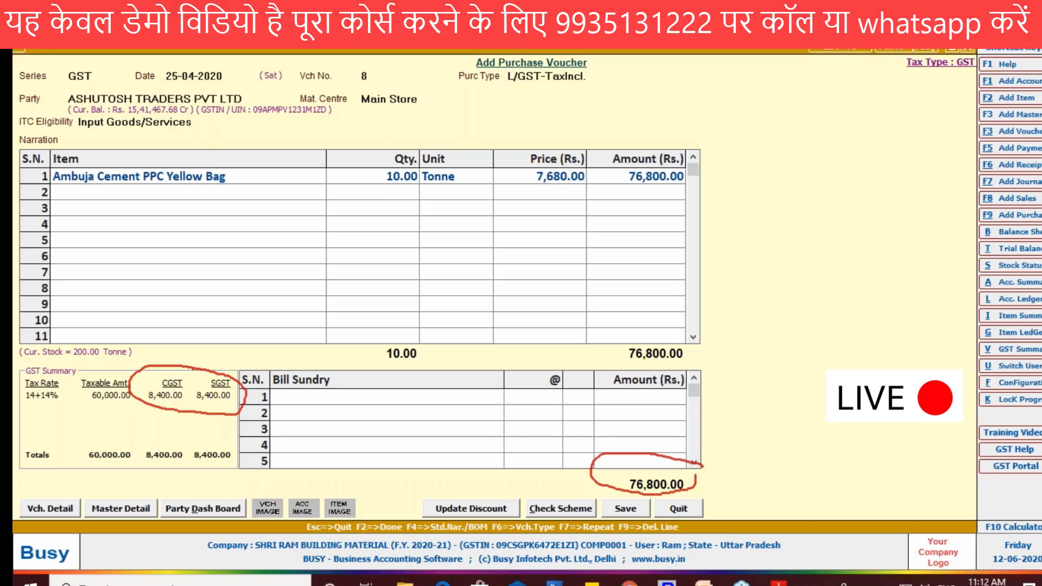
pyautogui.press('Escape')
pyautogui.moveTo(779, 583)
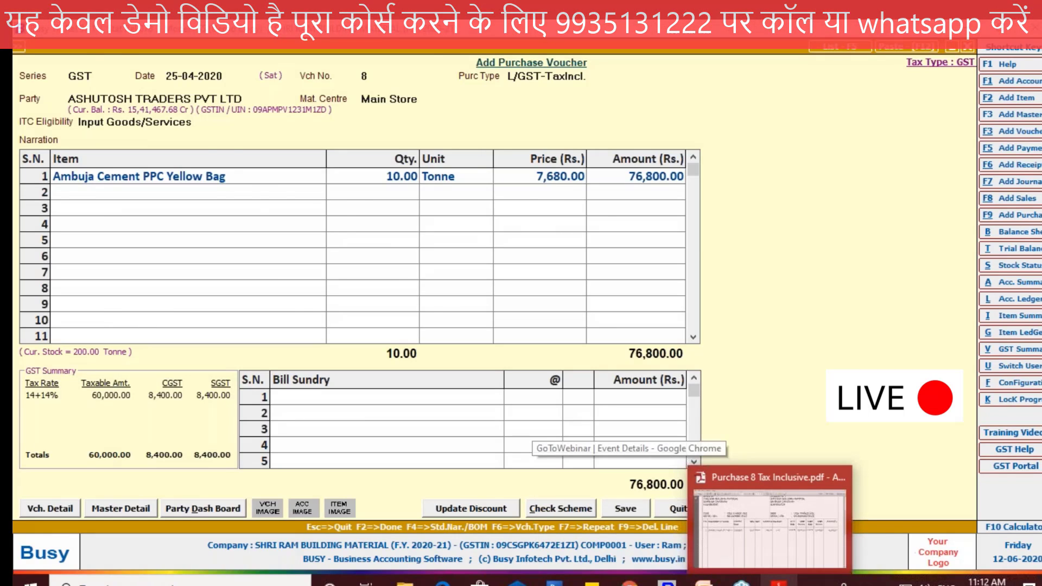
pyautogui.click(708, 476)
pyautogui.scroll(-10, 708, 476)
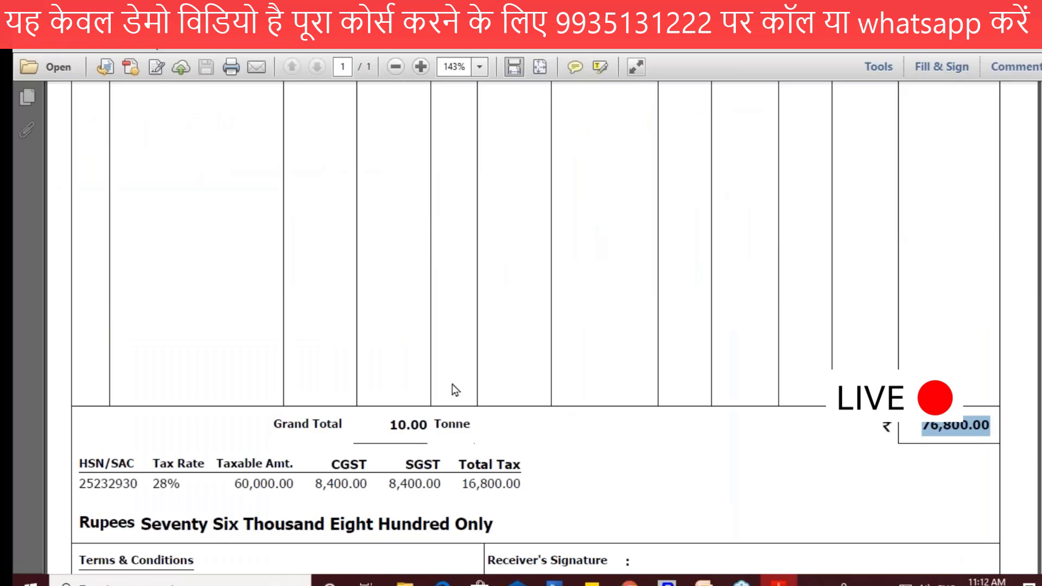
pyautogui.scroll(2, 452, 384)
pyautogui.scroll(5, 452, 384)
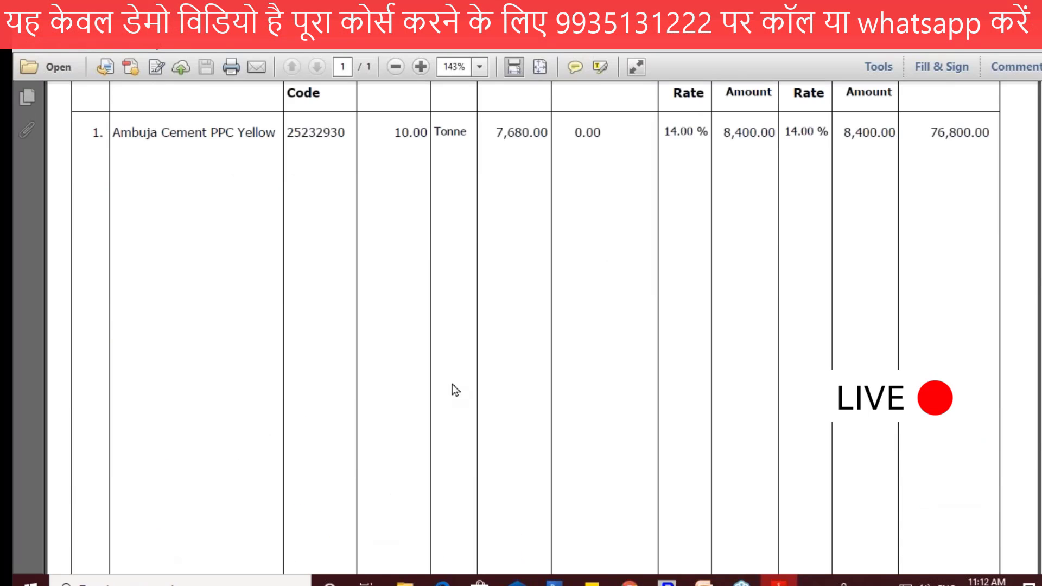
pyautogui.scroll(2, 451, 386)
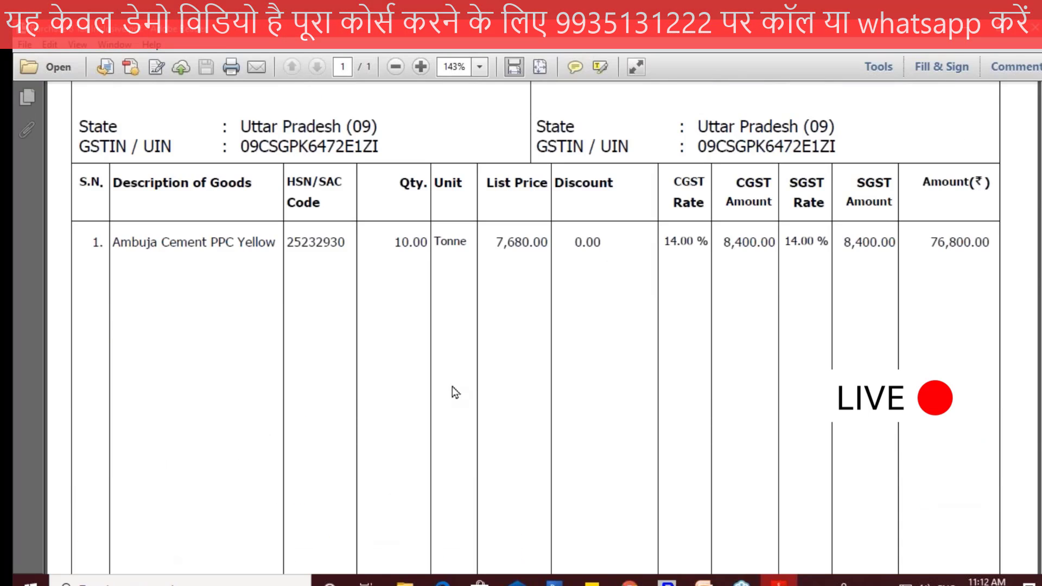
pyautogui.hotkey('alt', 'Tab')
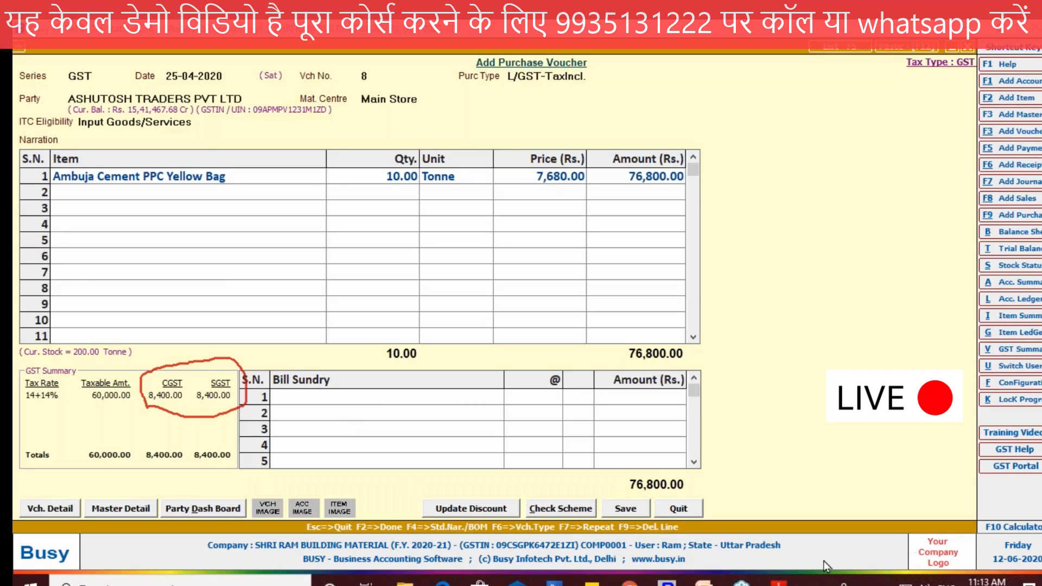
# Step: Start saving the voucher, copy the invoice number from Adobe Reader, and confirm TAX-0006 dated 25-04-2020 as the purchase bill details
pyautogui.click(644, 514)
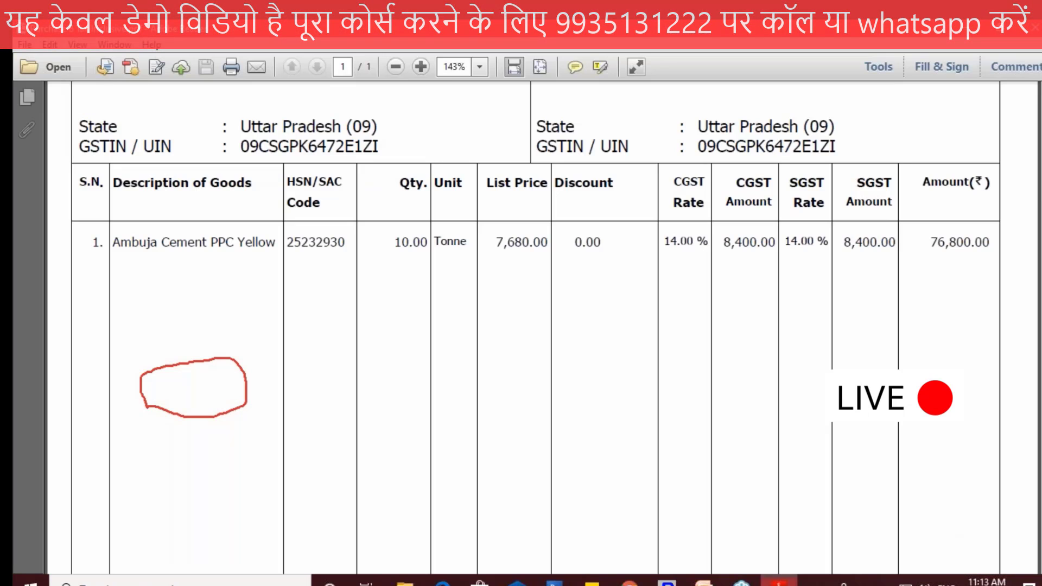
pyautogui.scroll(3, 294, 133)
pyautogui.doubleClick(295, 132)
pyautogui.hotkey('ctrl', 'c')
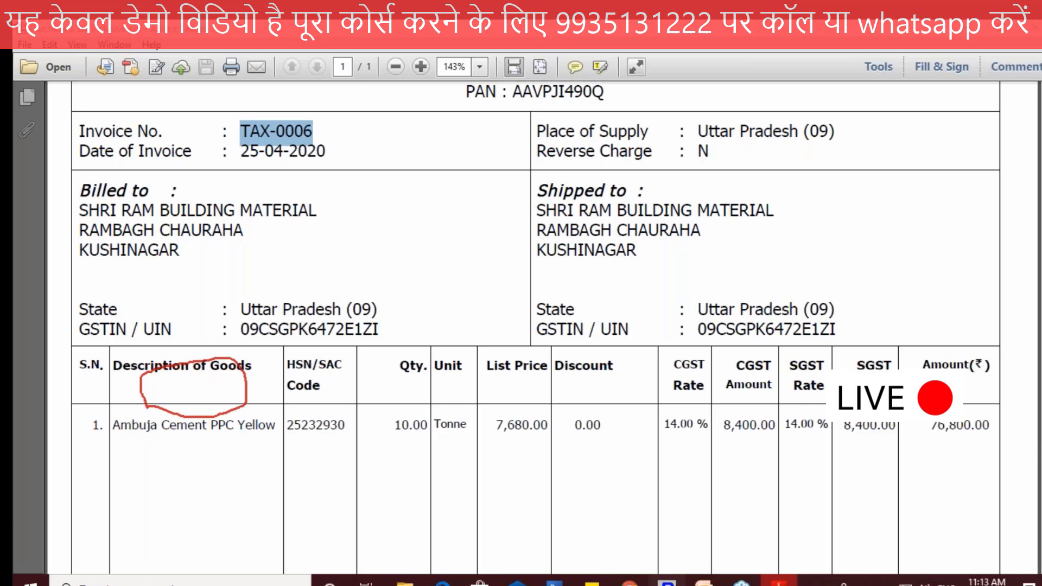
pyautogui.hotkey('alt', 'Tab')
pyautogui.hotkey('ctrl', 'v')
pyautogui.click(524, 357)
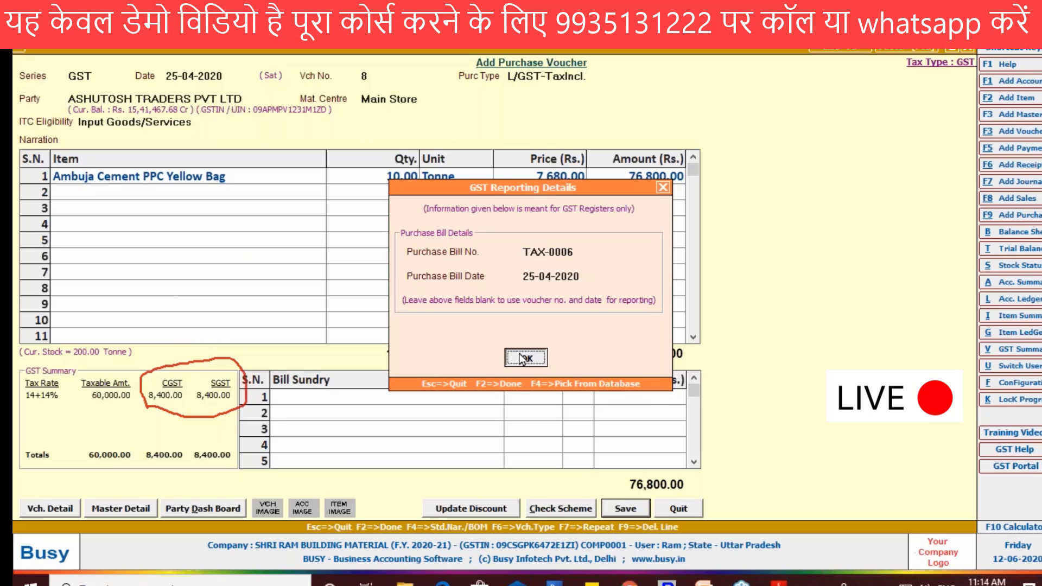
# Step: Accept TAX-0006 as a new reference in the bill-by-bill adjustment and confirm saving the tax-inclusive purchase voucher
pyautogui.moveTo(778, 214); pyautogui.dragTo(780, 200)
pyautogui.click(491, 216)
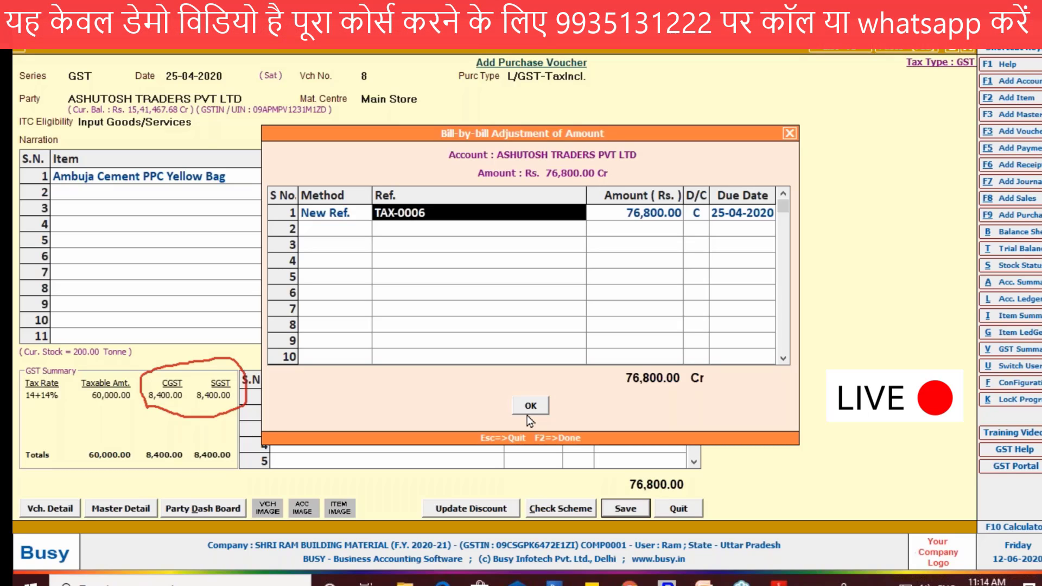
pyautogui.click(530, 409)
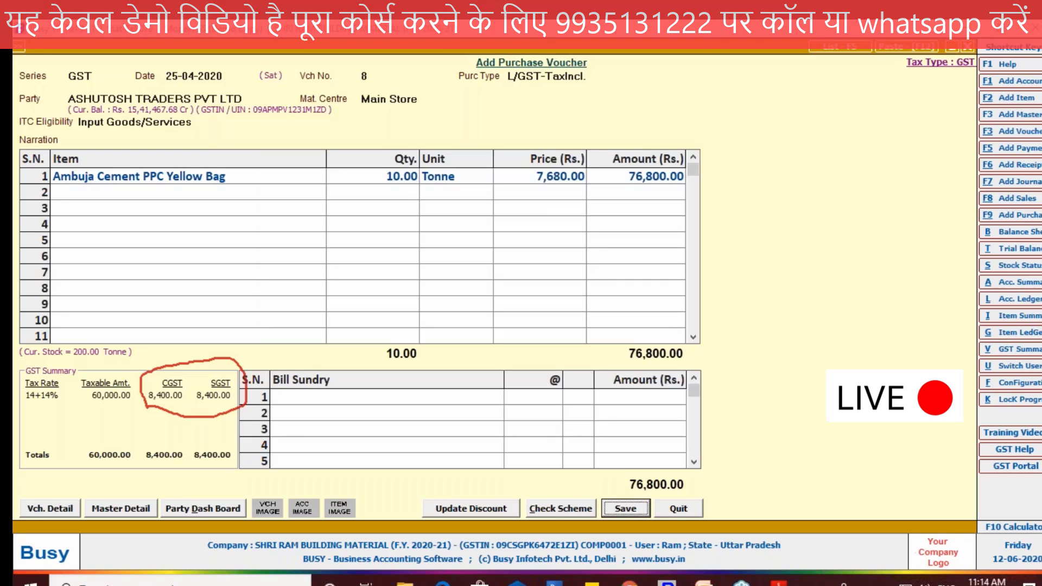
pyautogui.press('Return')
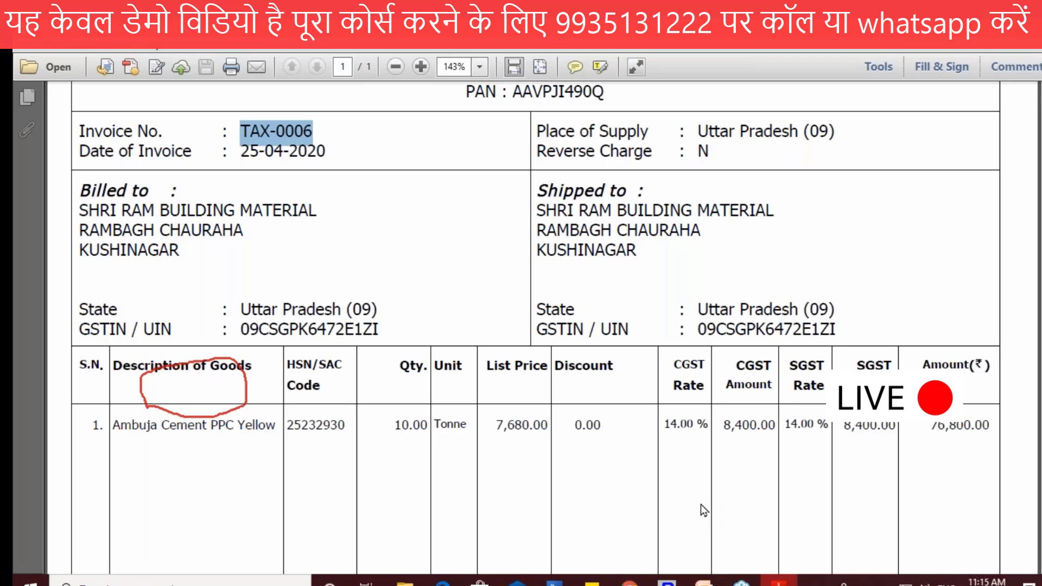
pyautogui.scroll(-1, 701, 505)
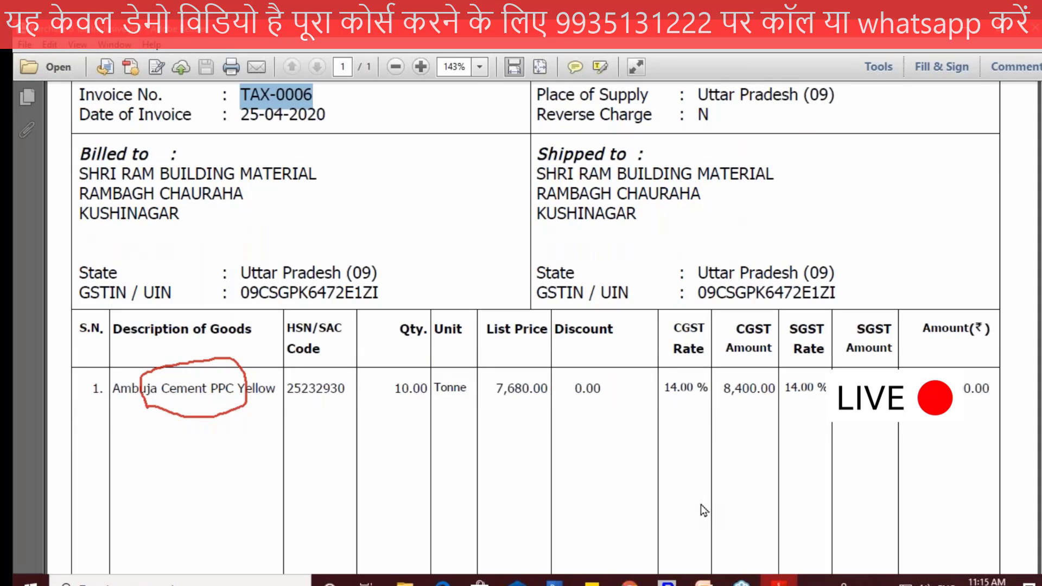
pyautogui.scroll(-2, 701, 504)
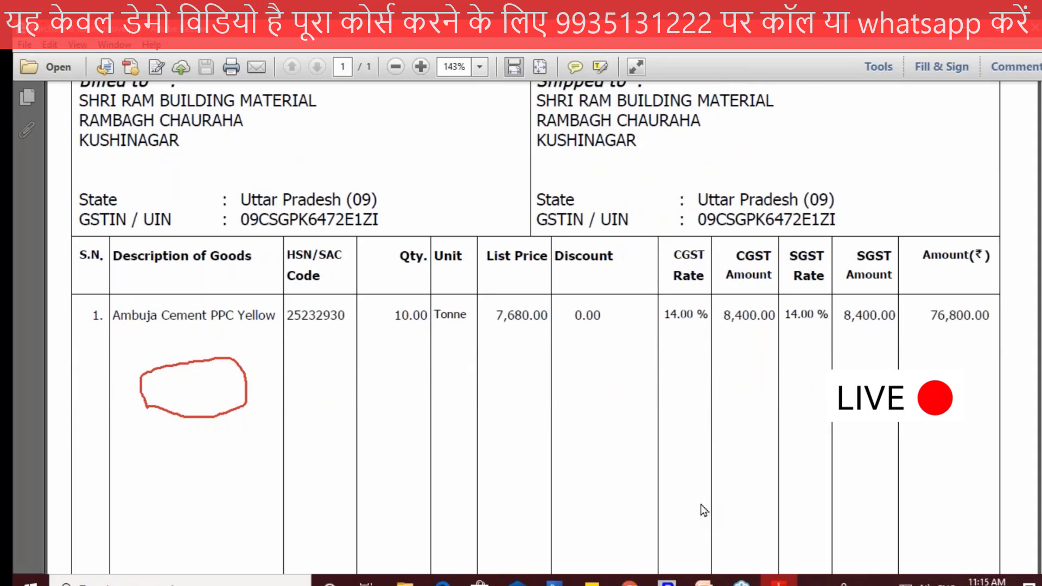
pyautogui.scroll(-2, 701, 503)
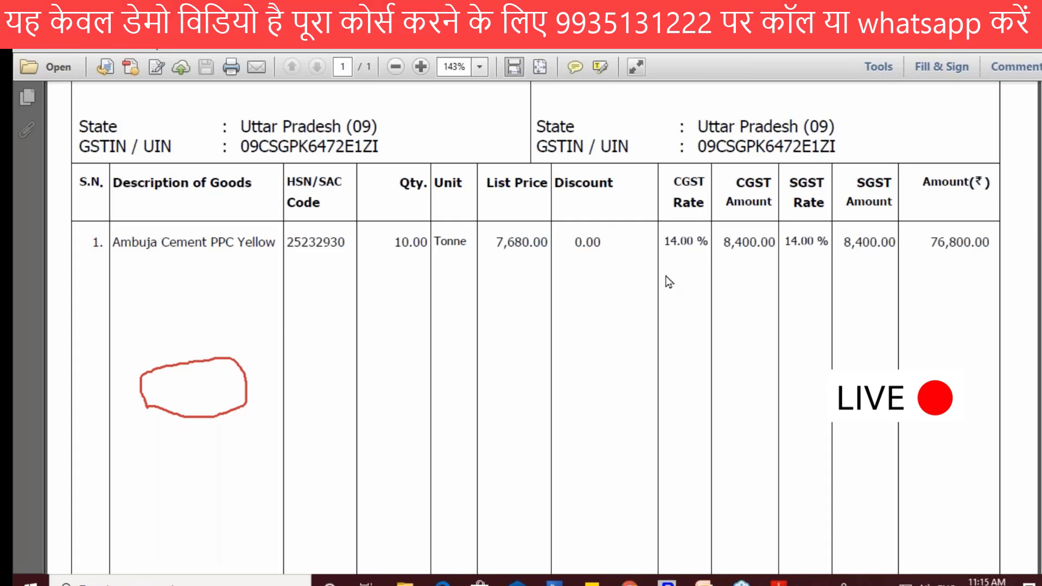
pyautogui.click(630, 583)
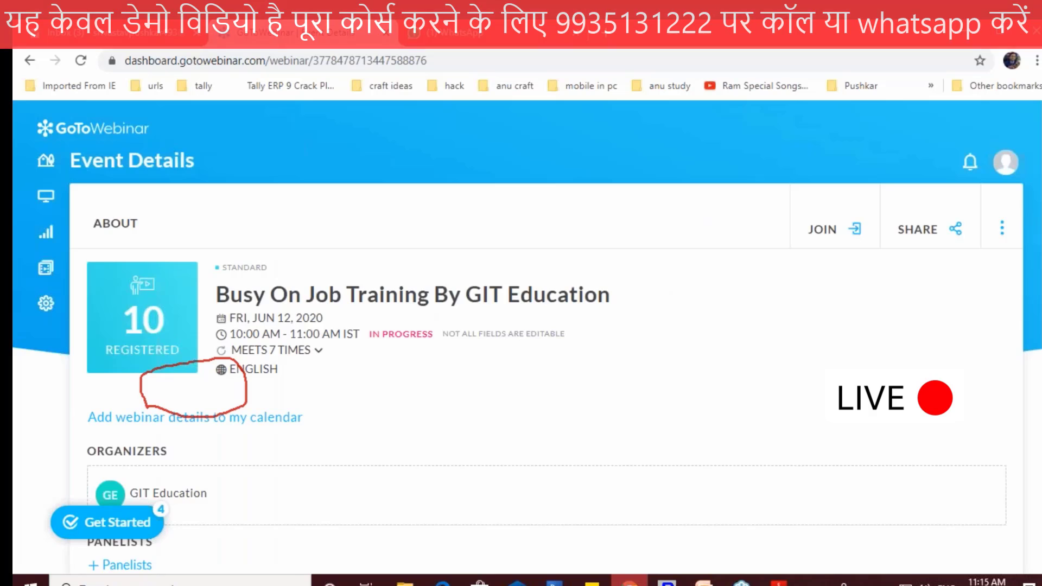
pyautogui.scroll(-7, 632, 428)
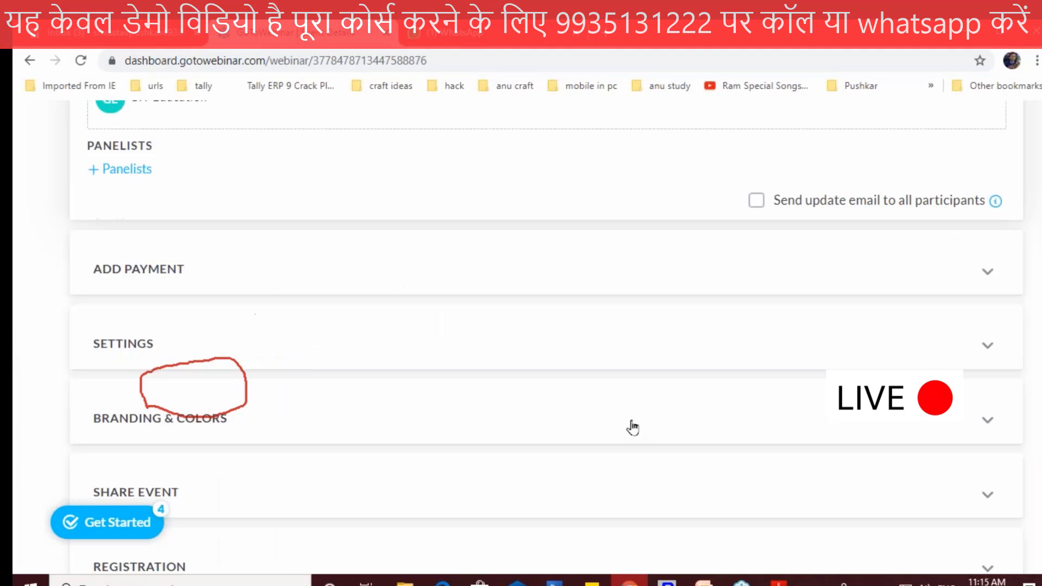
pyautogui.scroll(3, 629, 426)
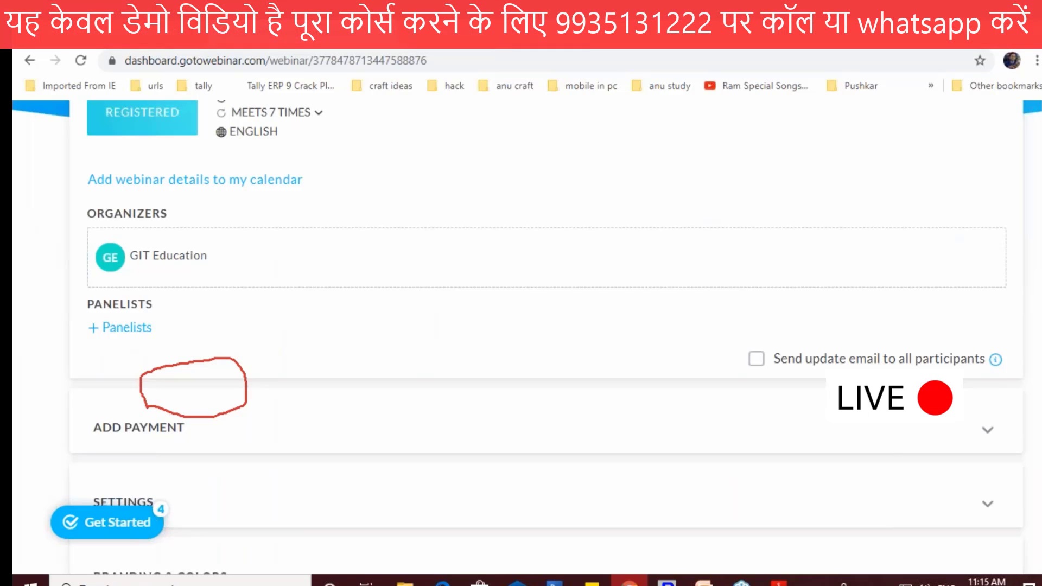
pyautogui.click(461, 33)
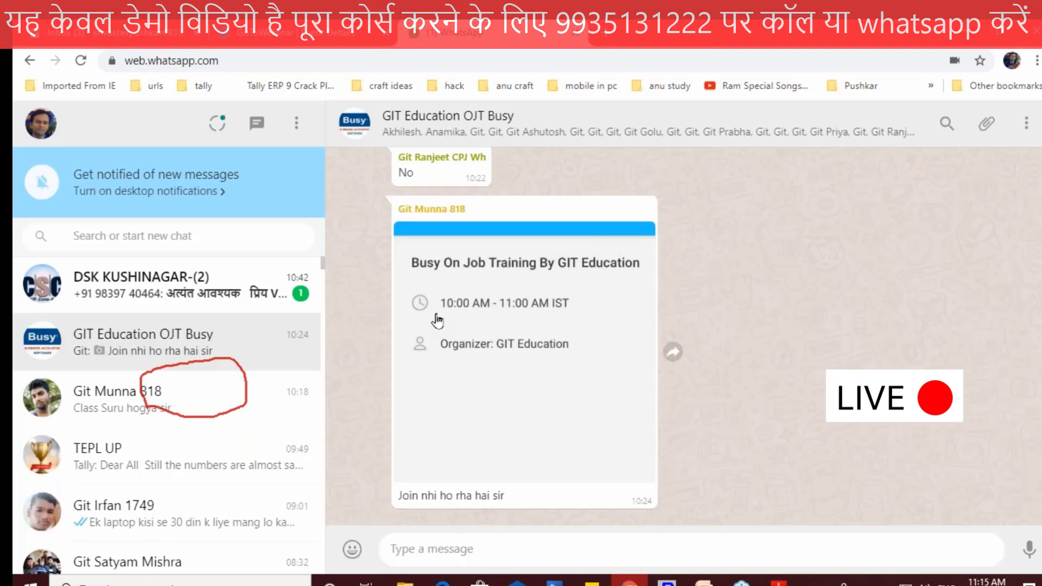
pyautogui.click(296, 33)
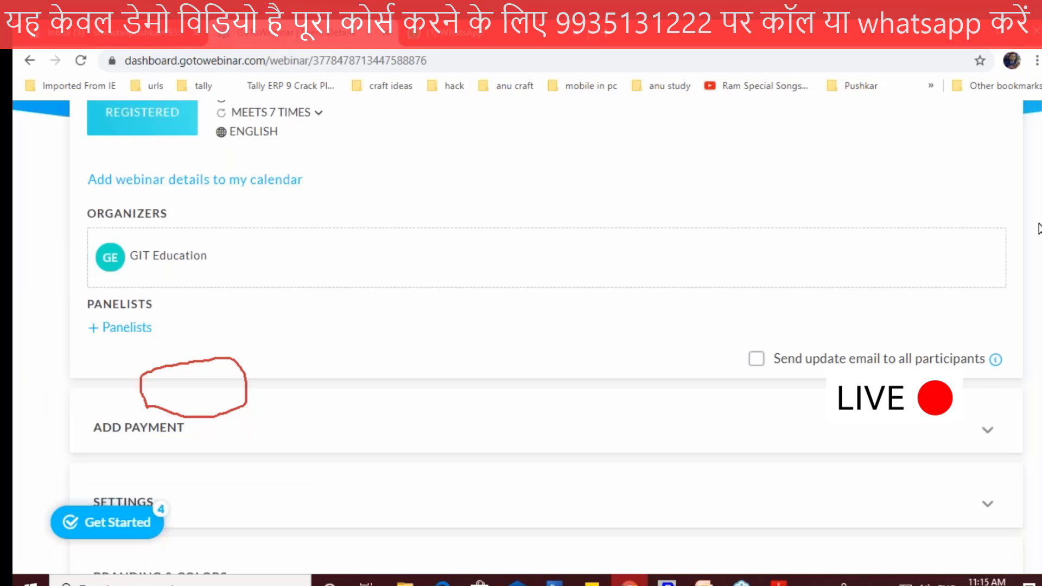